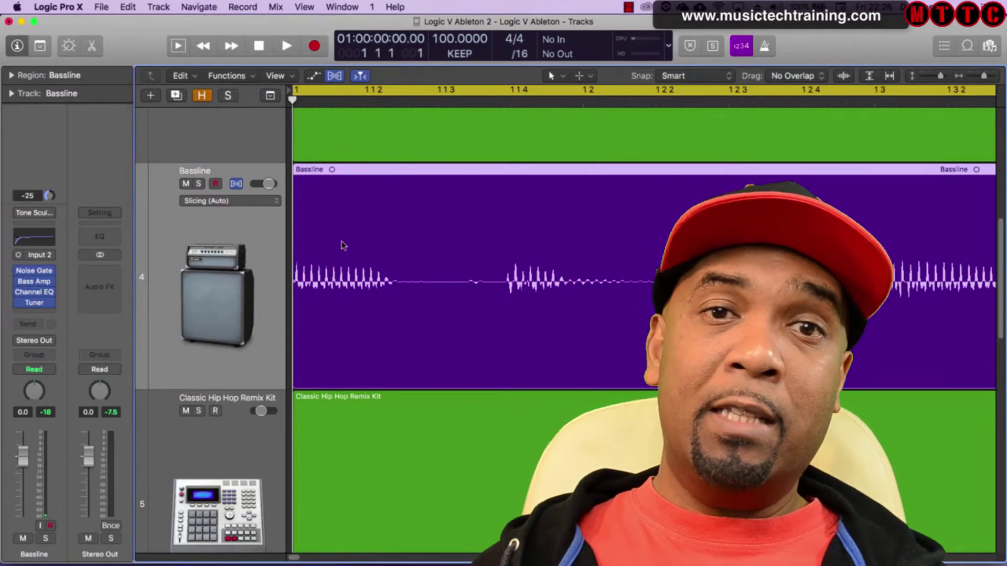
Set the Bassline track's flex mode to Flex Time - Monophonic.
left_click(264, 199)
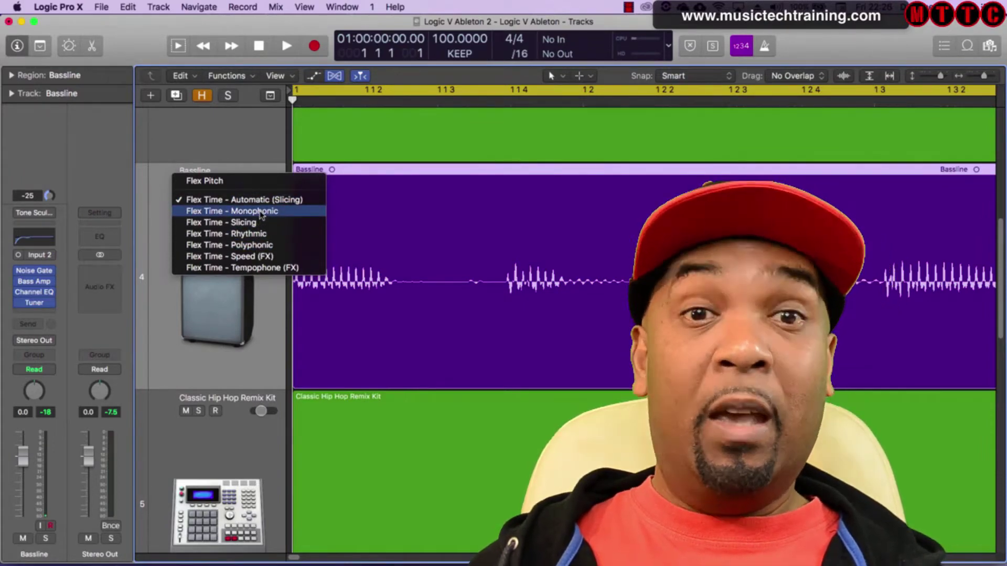
left_click(261, 211)
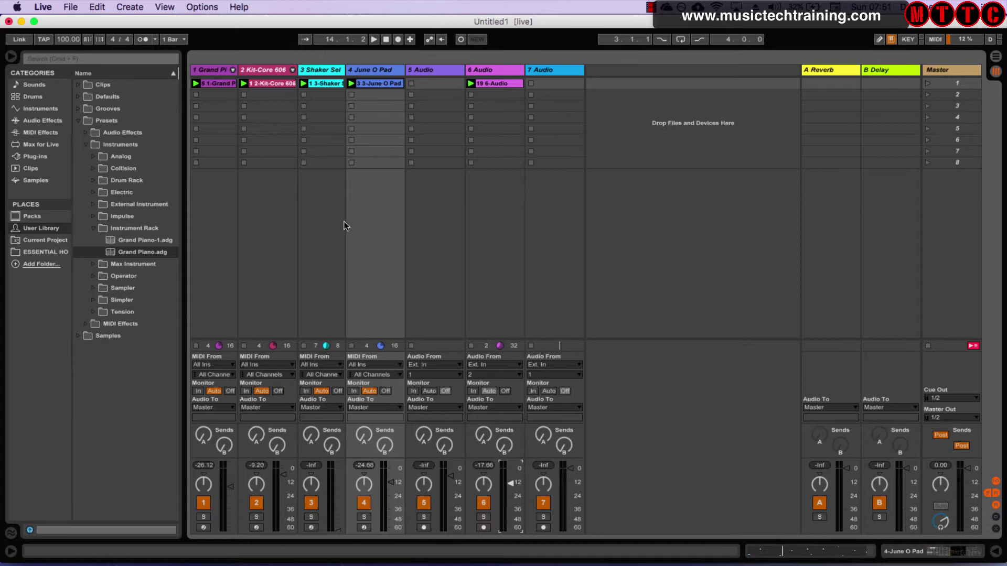
Switch to Ableton Live, play the set, and find the Bass Roundup preset of the Amp audio effect.
key("space")
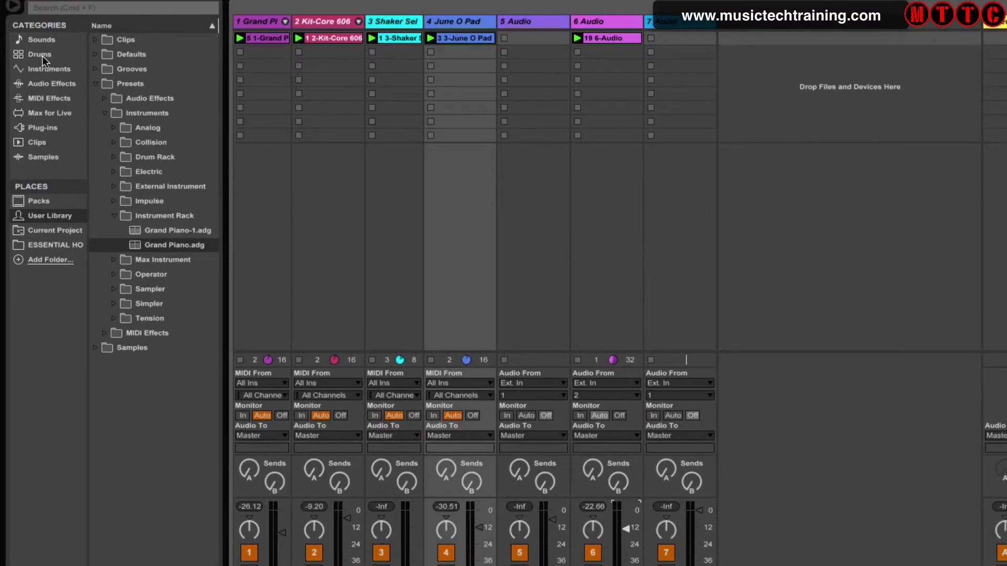
left_click(46, 83)
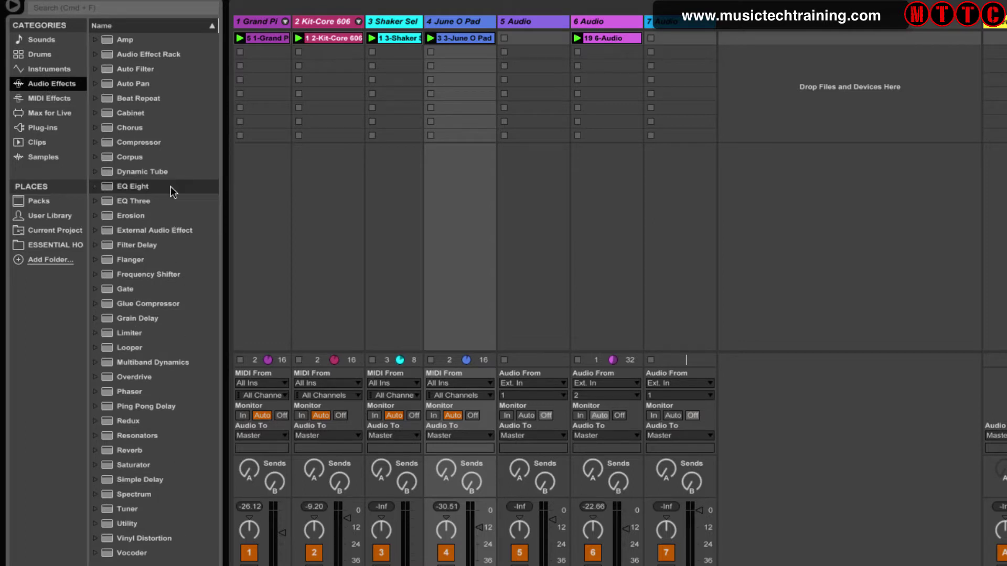
left_click(94, 39)
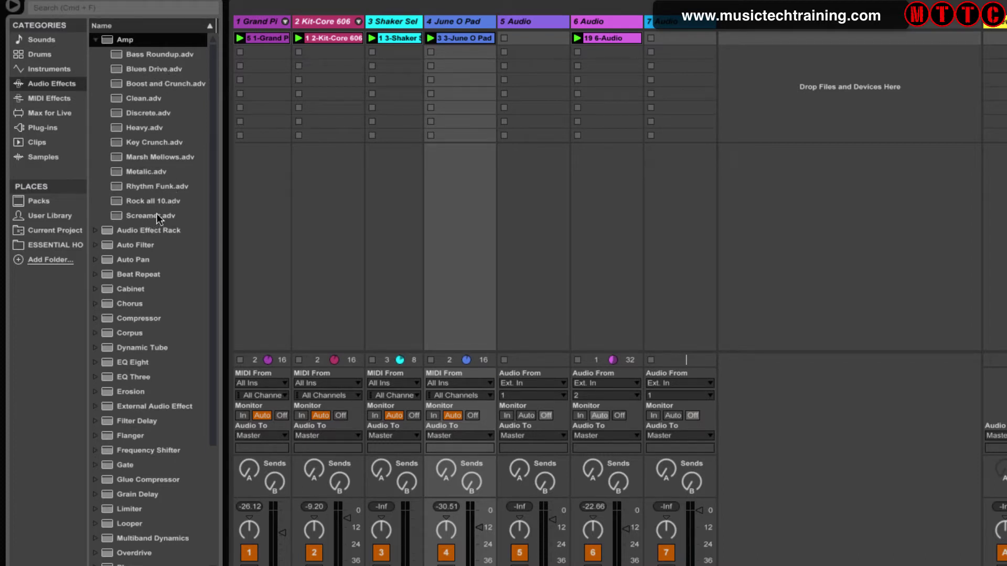
left_click(119, 58)
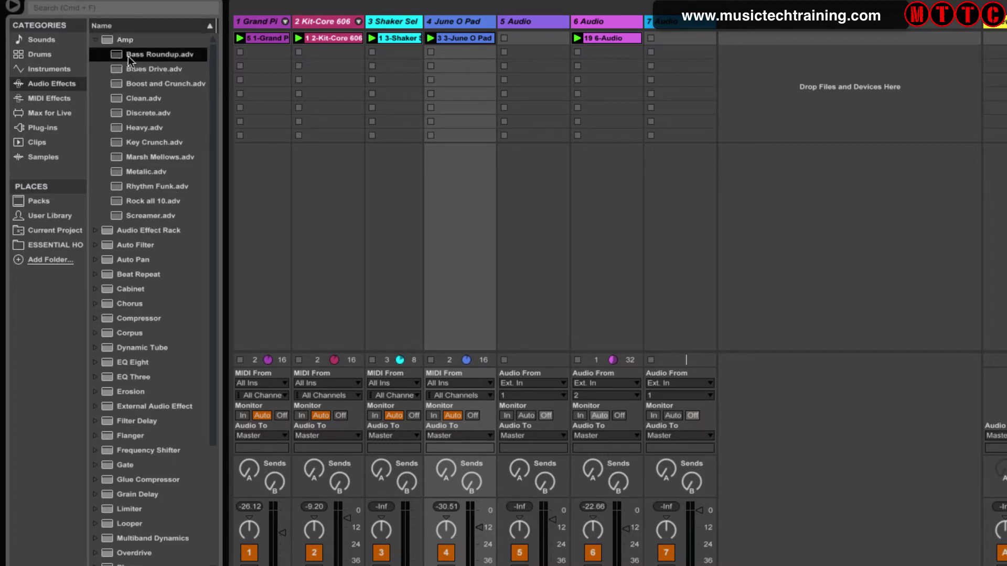
Rename track 6 Audio as Bass Guitar.
left_click(594, 20)
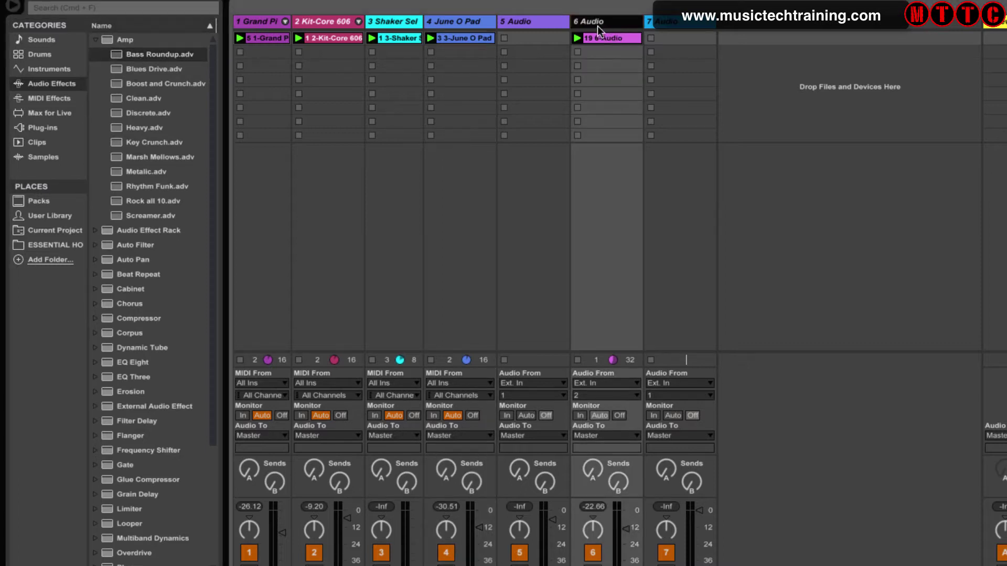
right_click(597, 26)
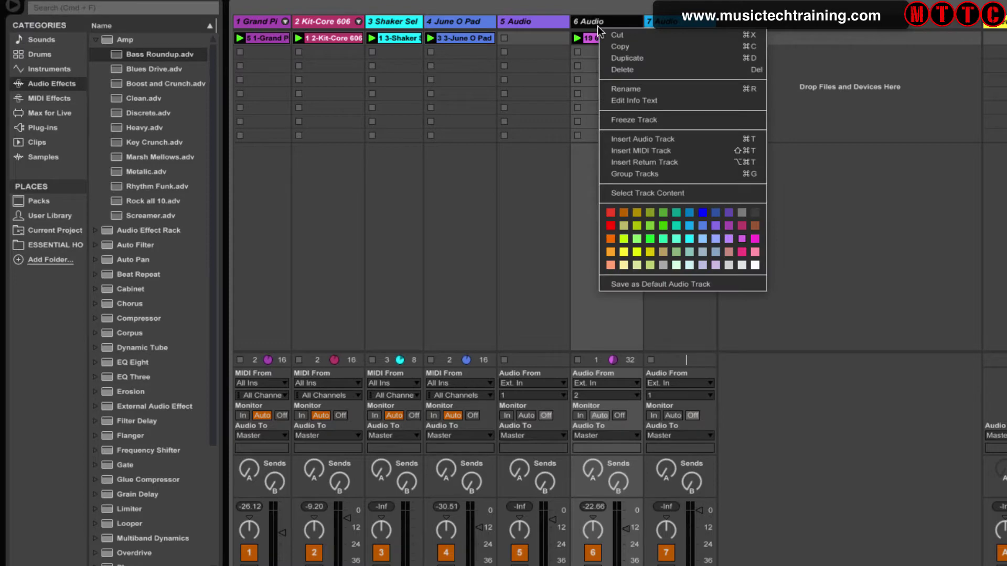
left_click(655, 89)
type("Bass Guitar")
key("Return")
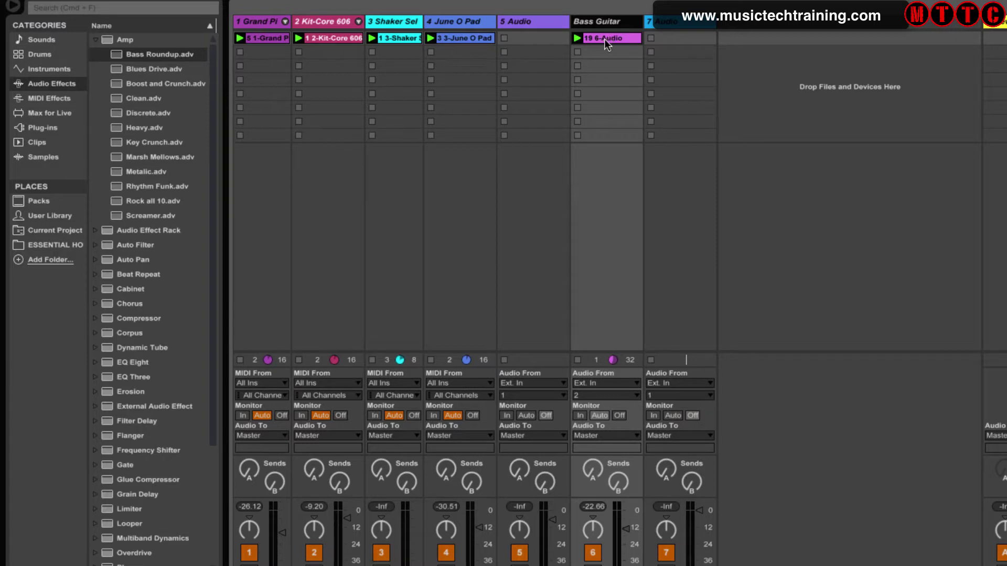
Rename the audio clip on the Bass Guitar track as Bass Guitar.
right_click(605, 40)
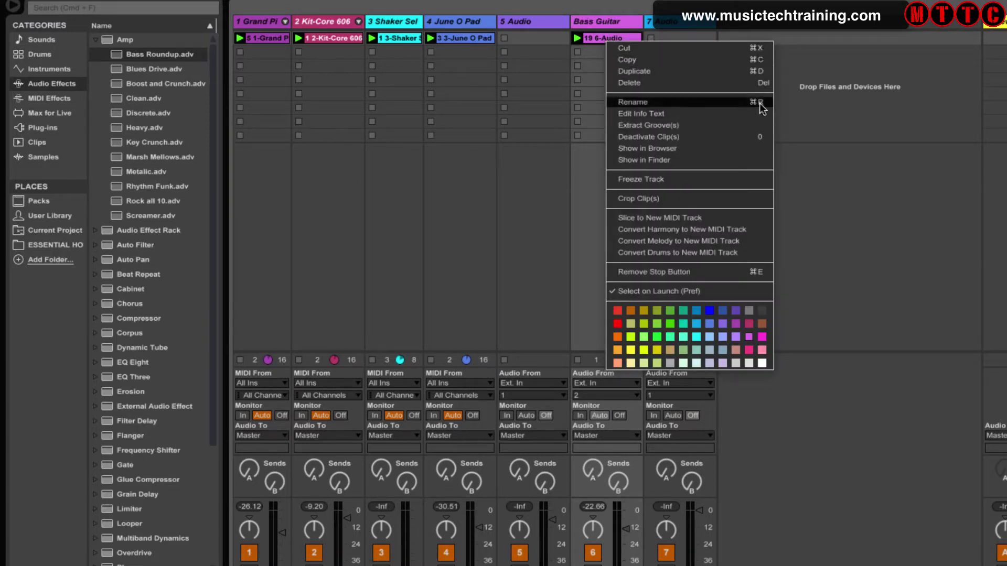
key("Escape")
key("super+r")
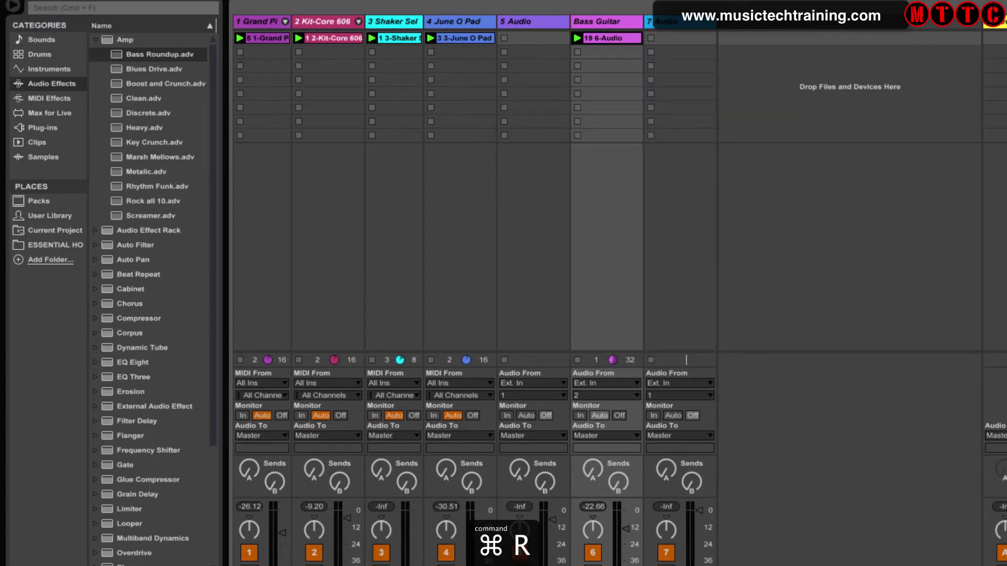
type("Bass Guitar")
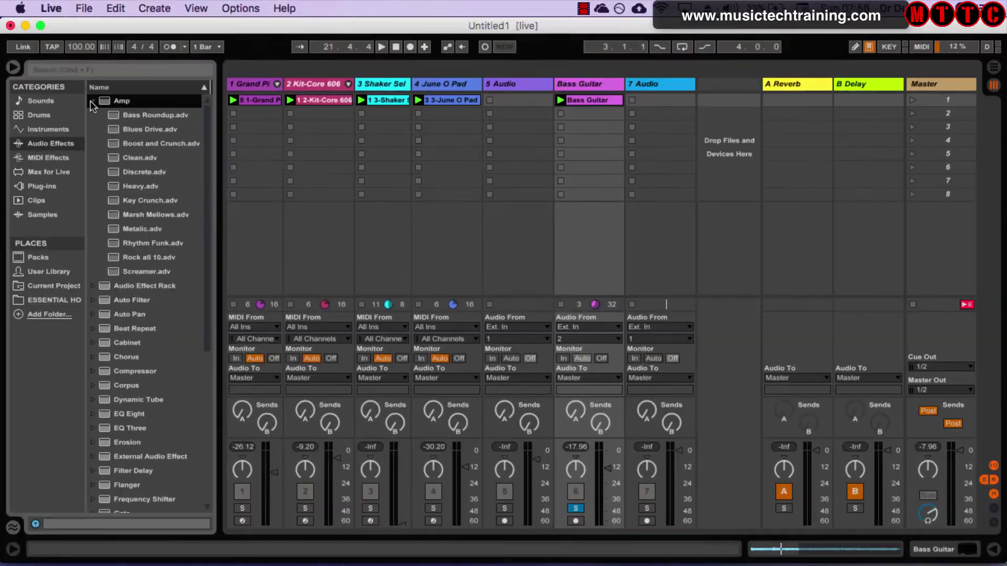
Add the Amp preset Bass Roundup after the Tuner in the Bass Guitar track's device chain.
left_click(96, 39)
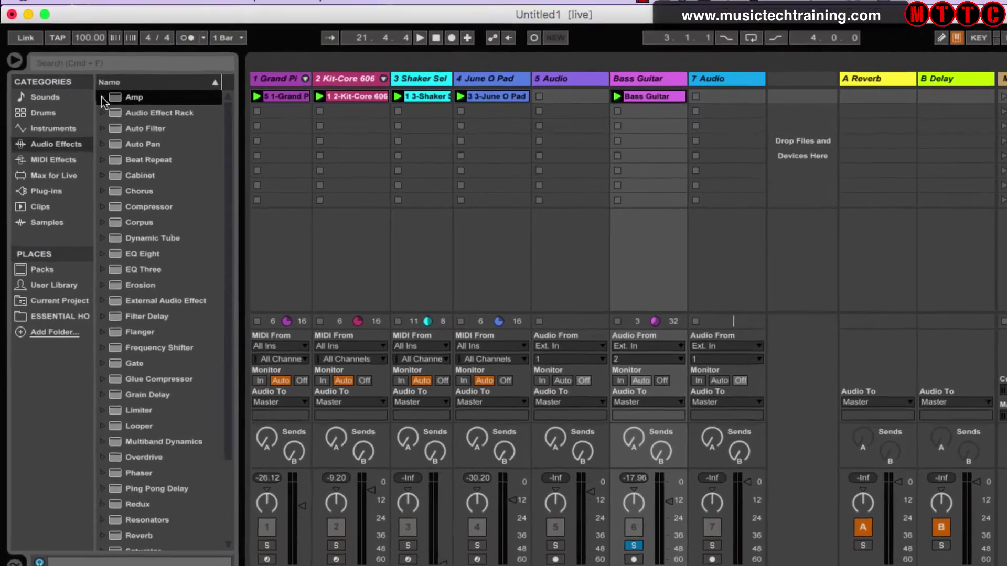
left_click(92, 101)
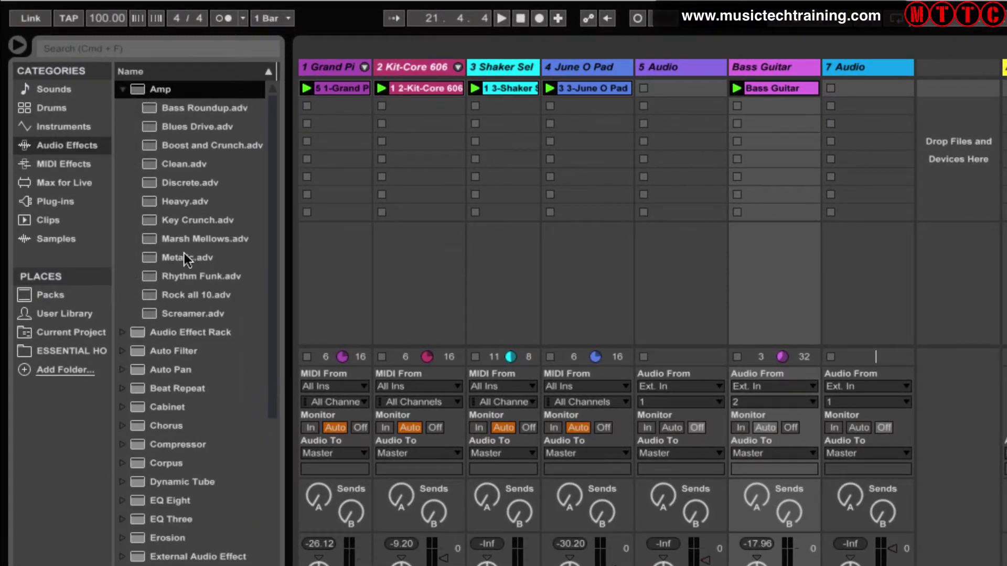
left_click(149, 109)
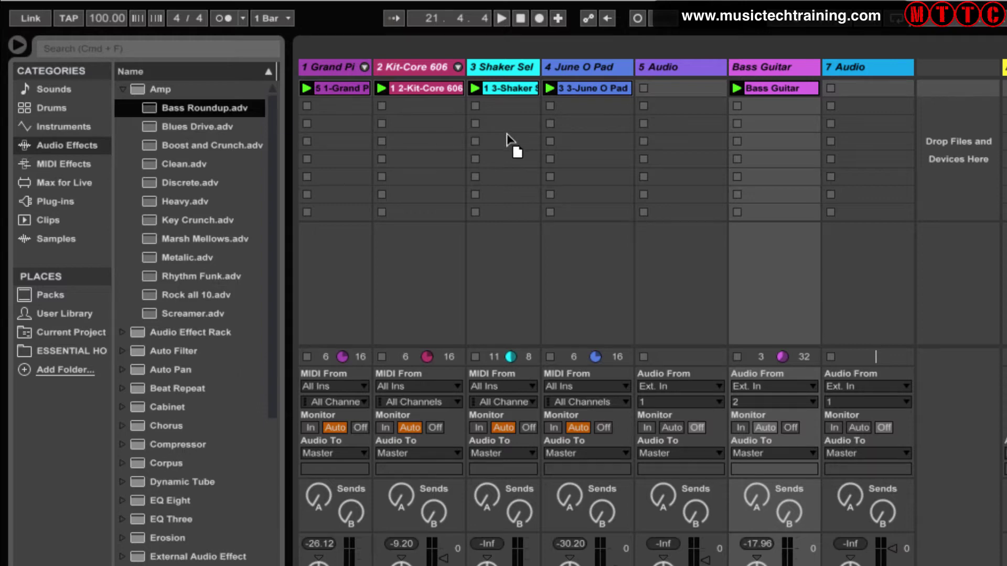
double_click(789, 88)
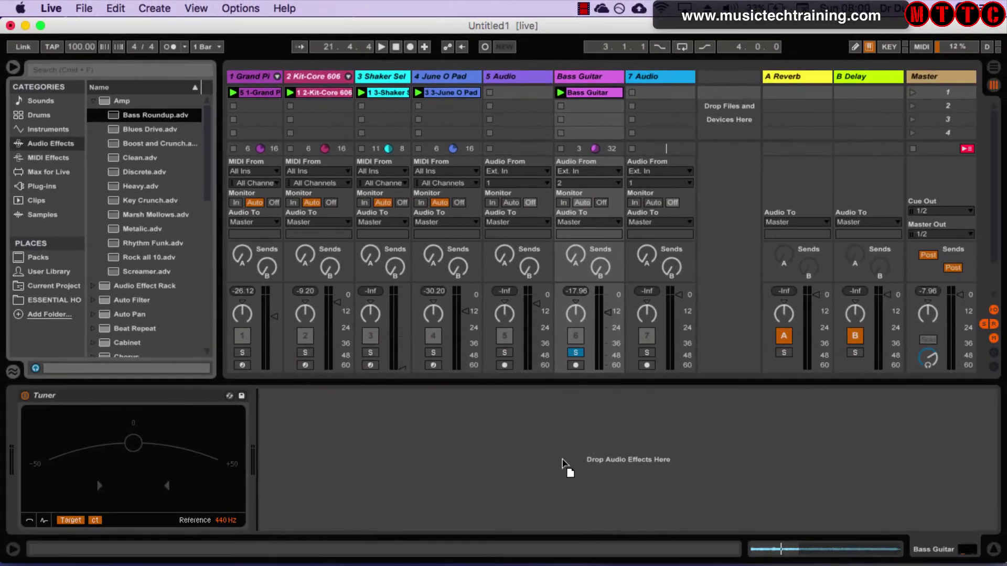
left_click_drag(562, 463, 425, 457)
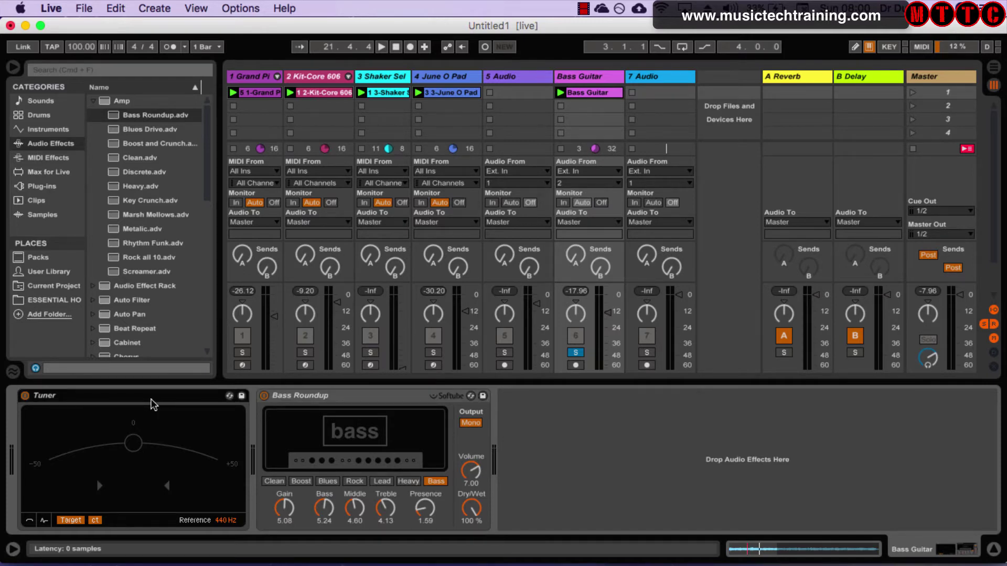
Delete the Tuner from the Bass Guitar track's device chain.
left_click(152, 405)
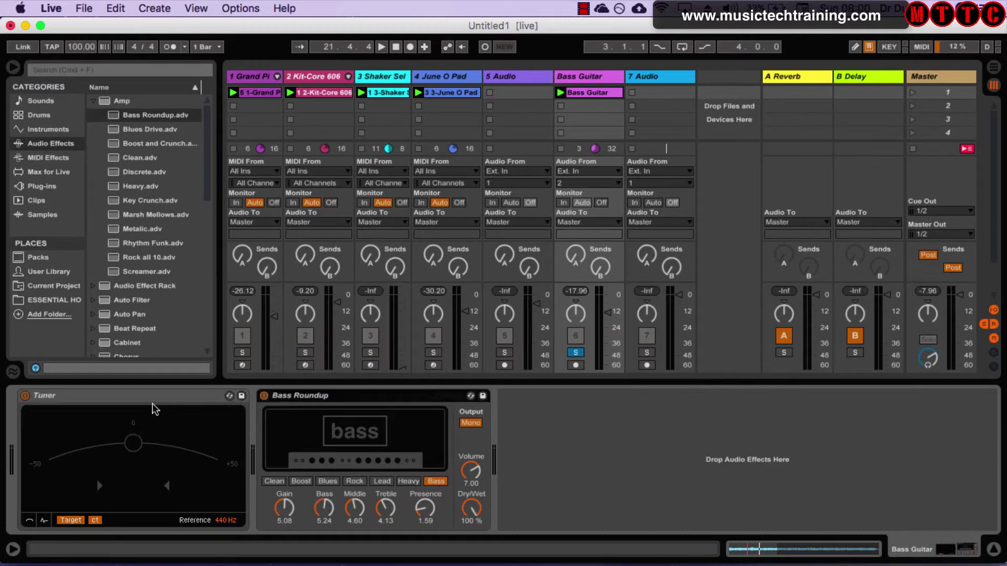
key("BackSpace")
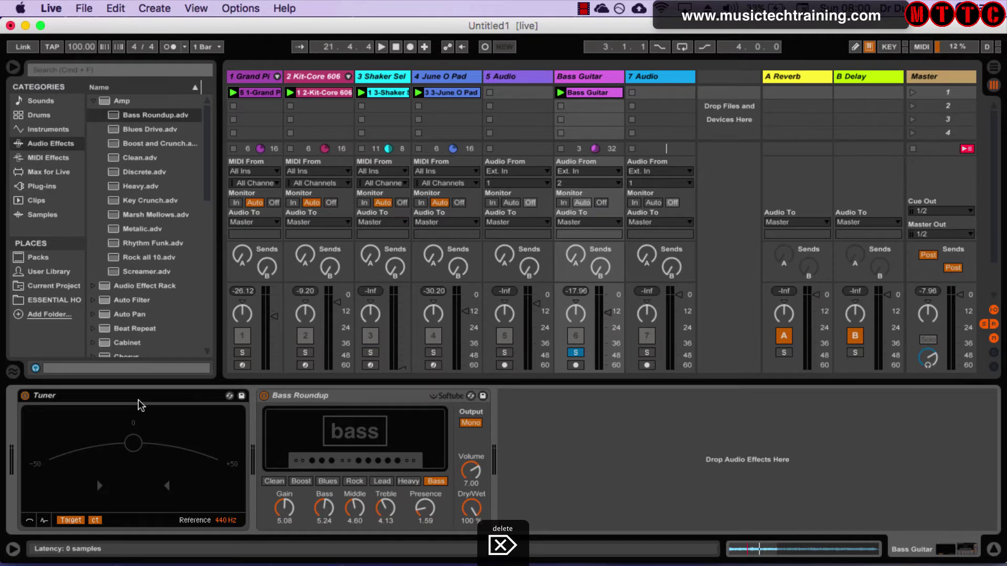
key("BackSpace")
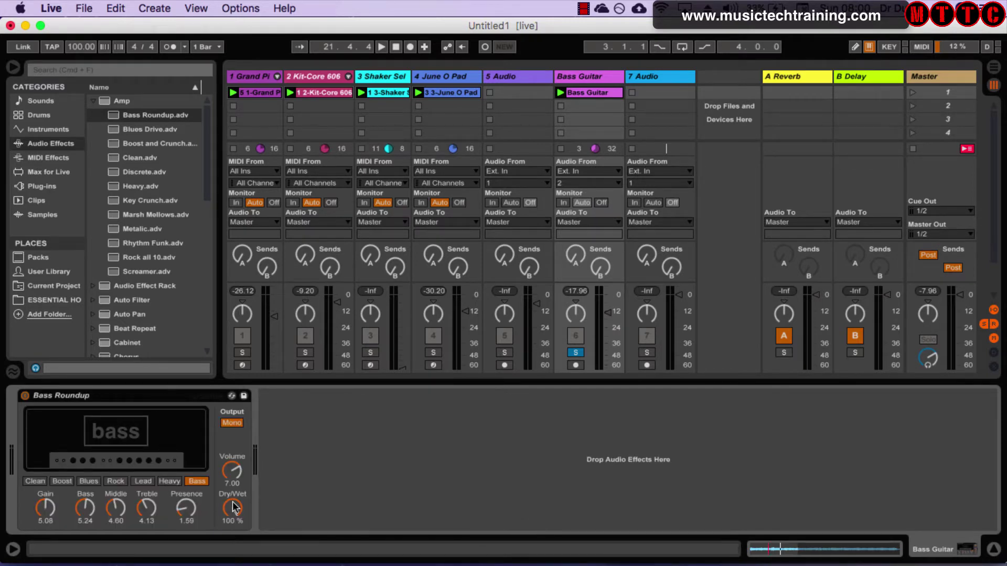
Compare the soloed bass with the Bass Roundup amp bypassed and enabled during playback, leaving the amp on.
left_click(25, 396)
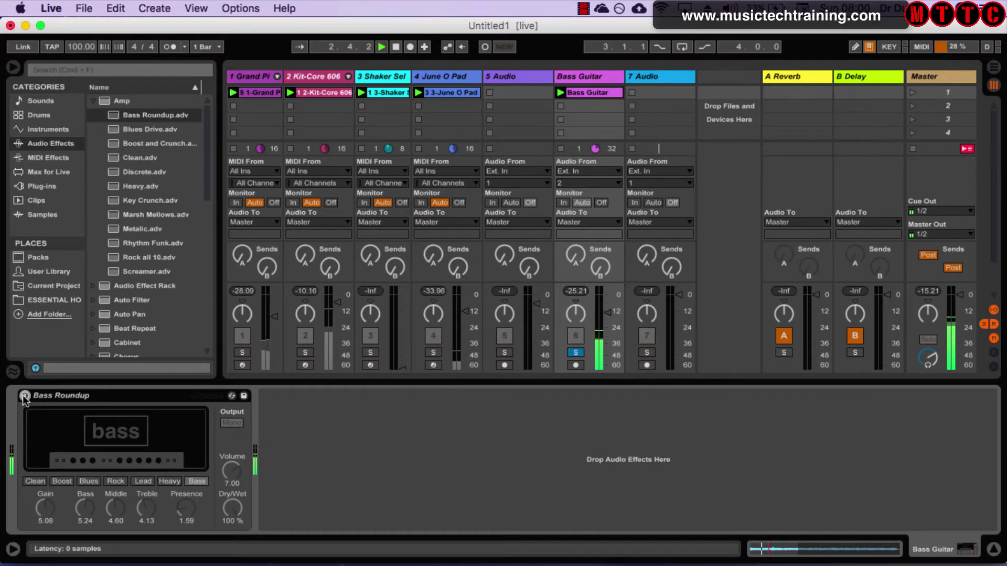
left_click(25, 396)
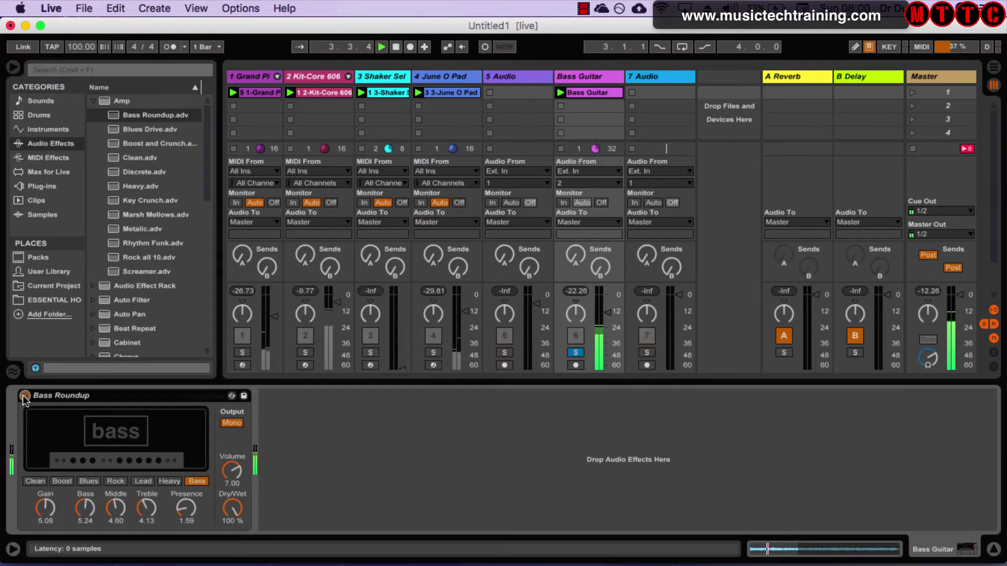
key("space")
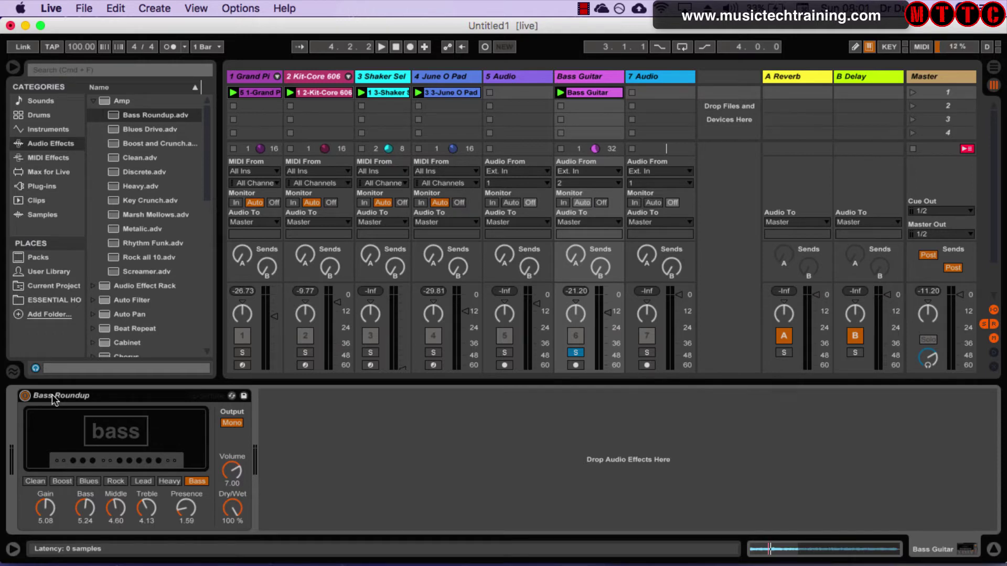
Unsolo the Bass Guitar track and compare the full mix with the amp bypassed and enabled, leaving it on.
left_click(576, 352)
key("space")
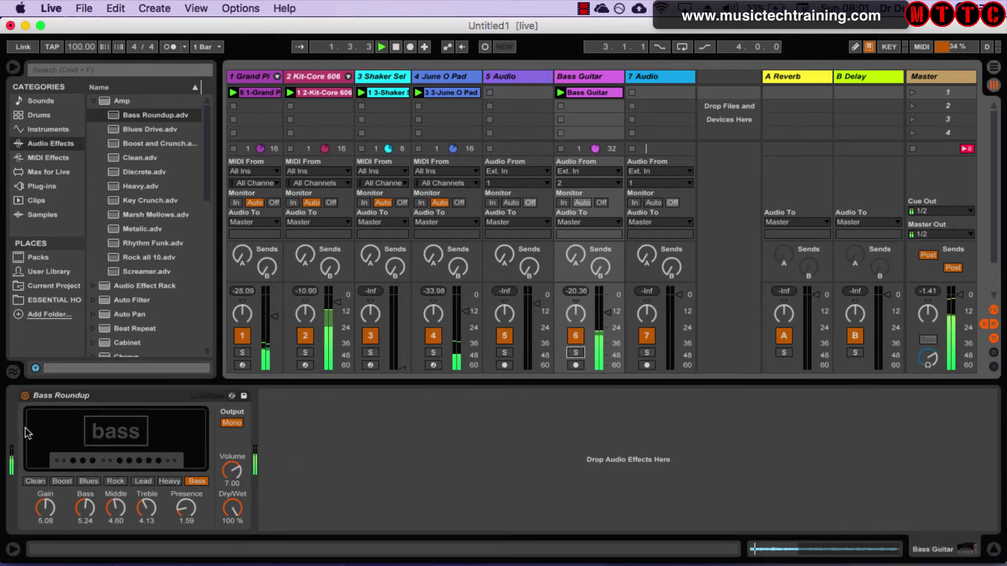
left_click(25, 396)
left_click(25, 396)
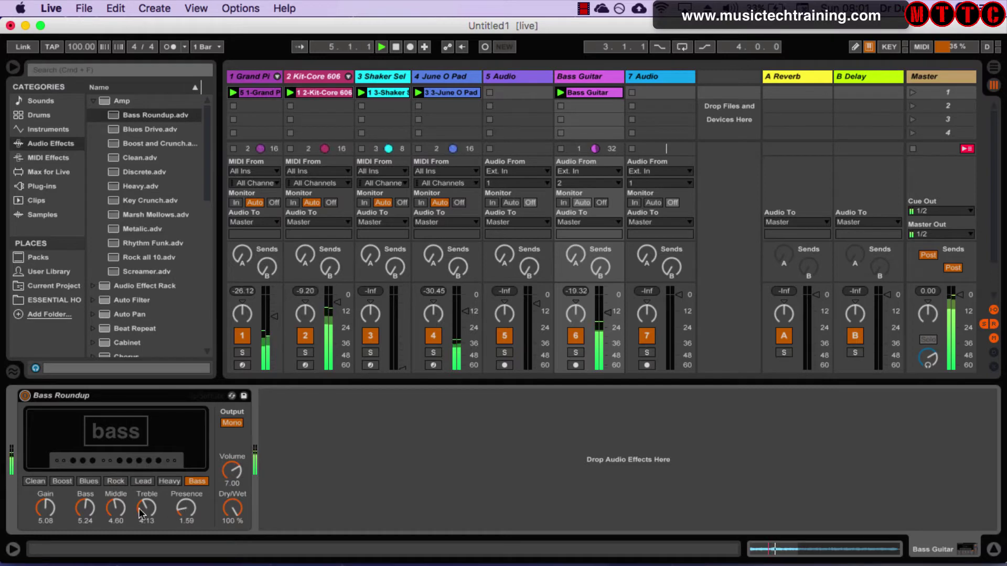
key("space")
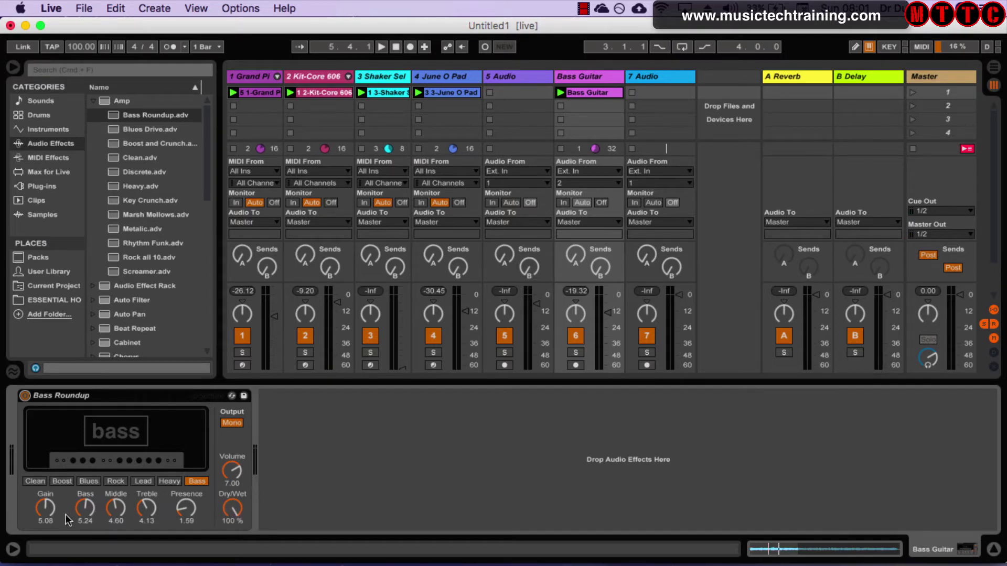
Add the Cabinet preset 4x10 Bass Cab after the Bass Roundup amp on the Bass Guitar track.
left_click(93, 99)
left_click(93, 144)
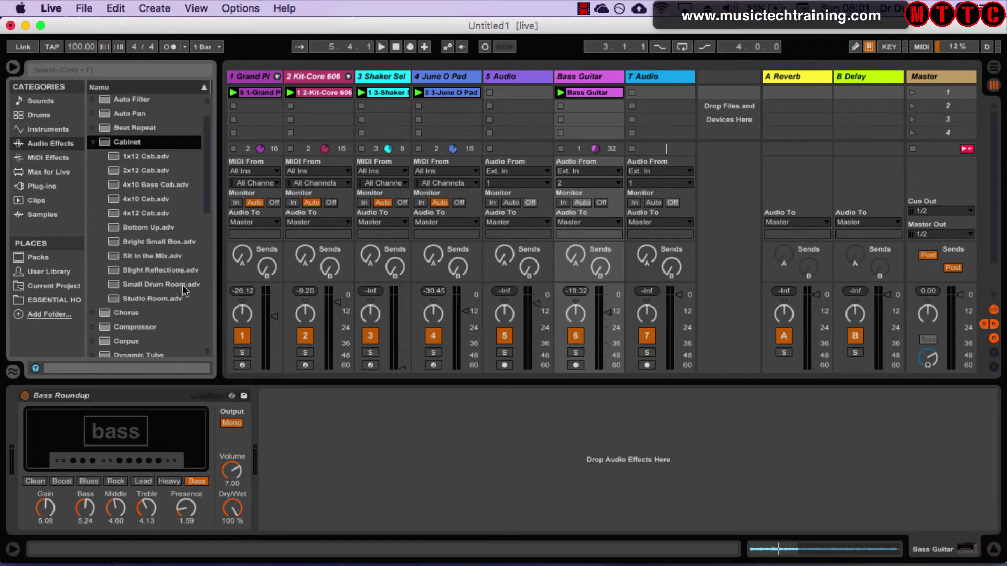
left_click(112, 187)
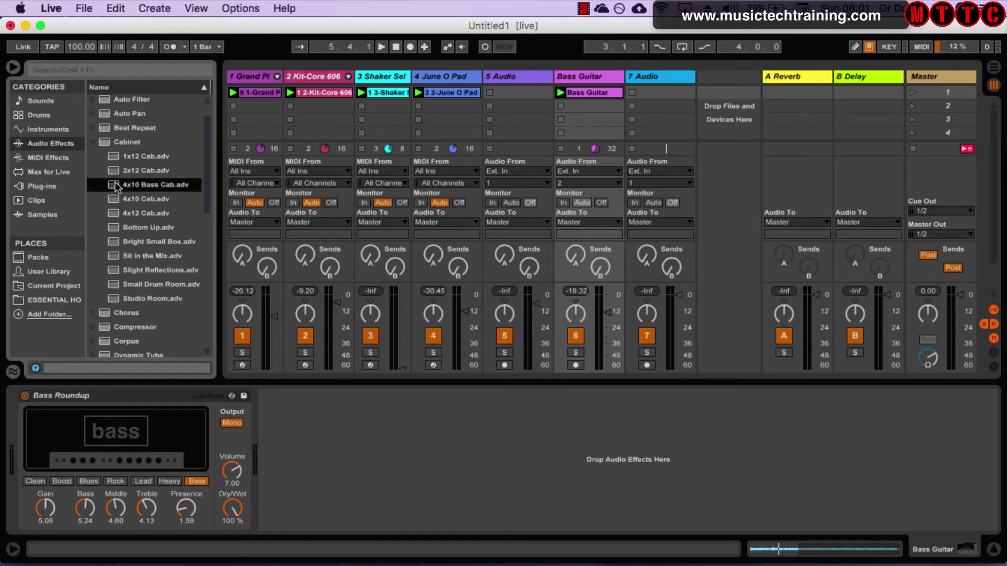
left_click_drag(117, 187, 341, 478)
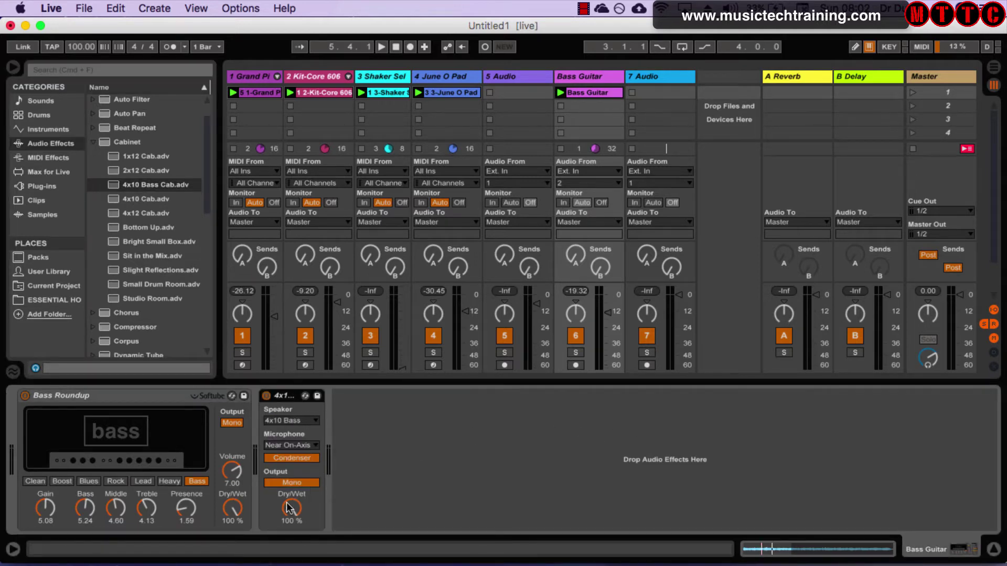
Review the cabinet's speaker and microphone position options, keeping 4x10 Bass and Near On-Axis, and switch the microphone type to Dynamic.
left_click(315, 419)
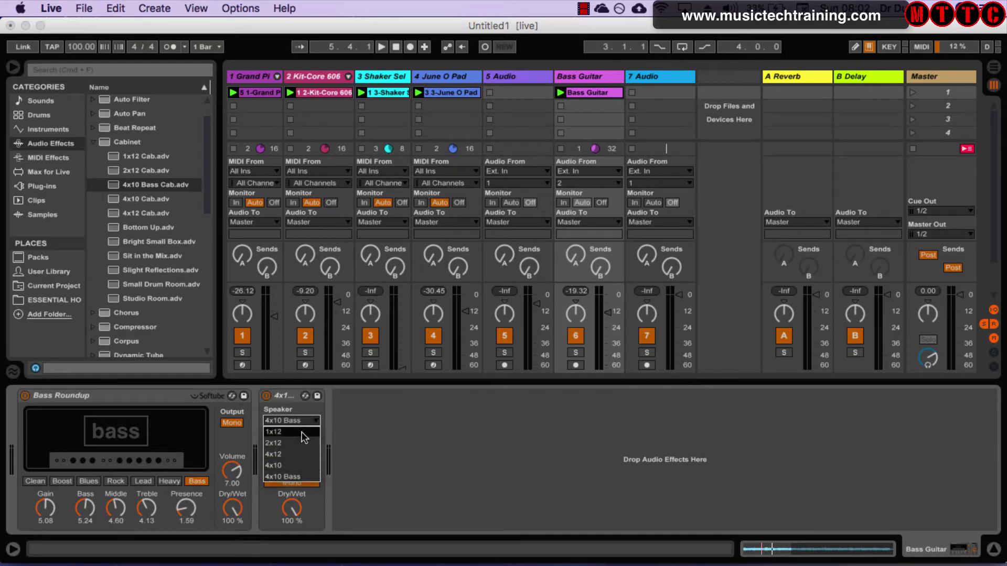
key("Escape")
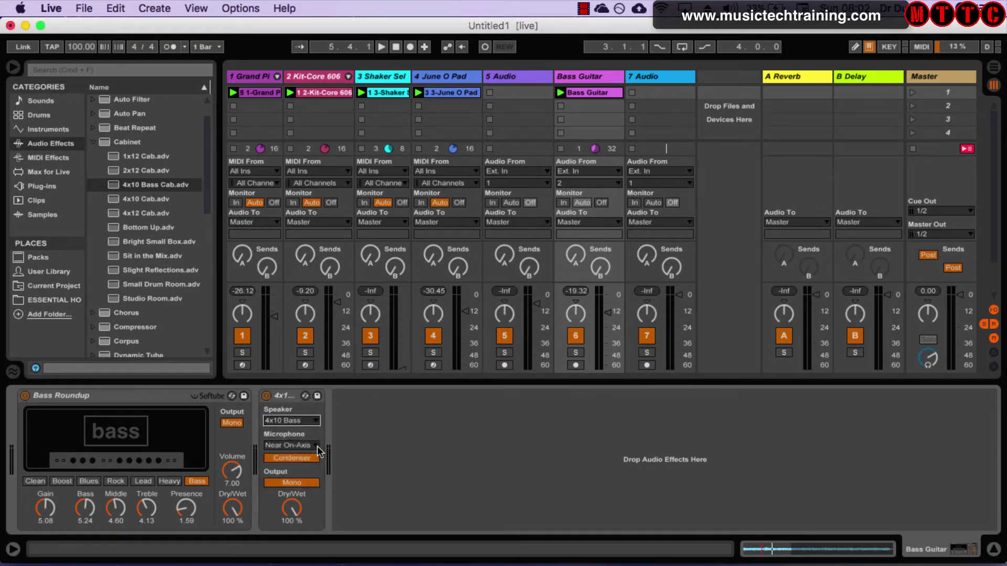
left_click(315, 445)
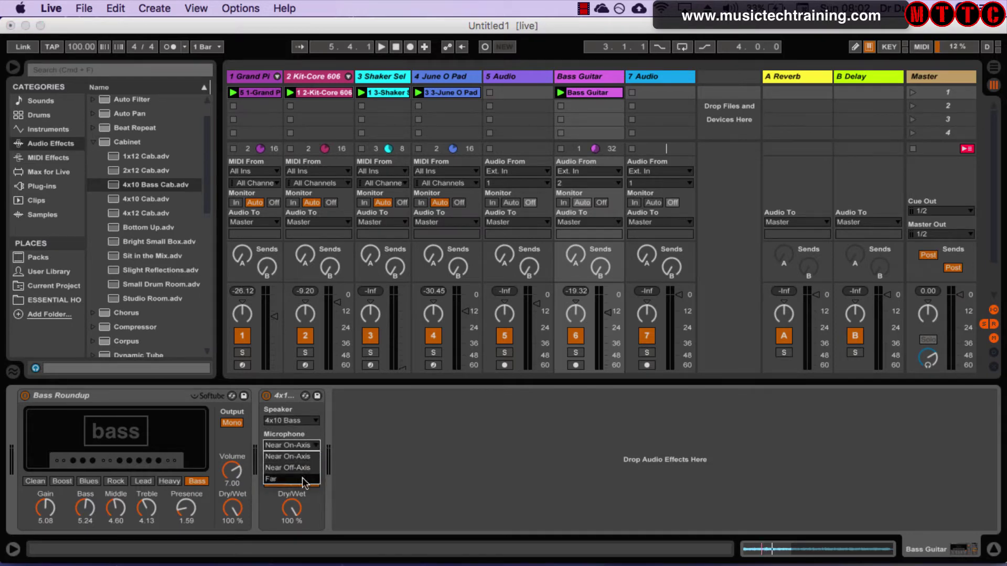
left_click(307, 462)
left_click(307, 463)
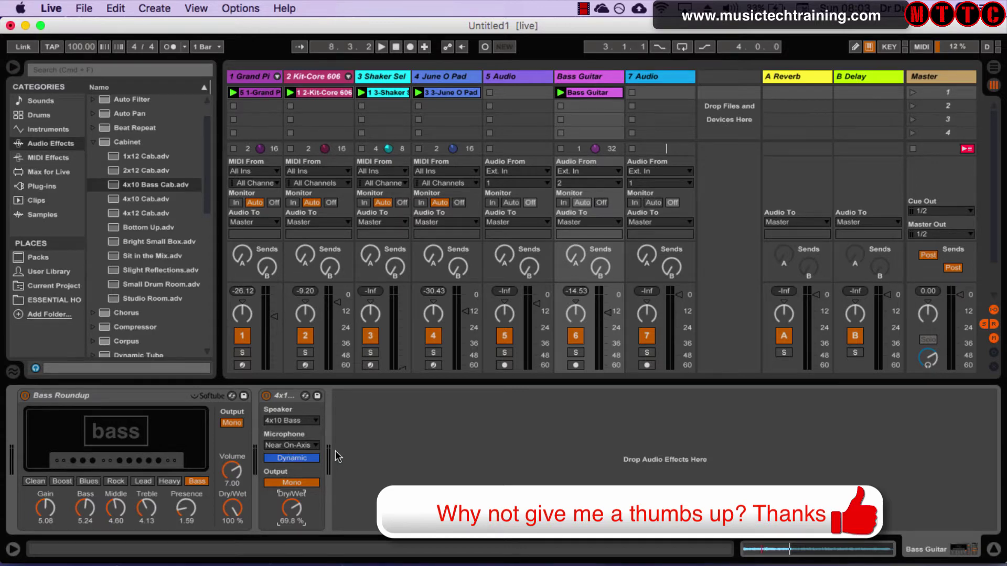
Add the Compressor preset Classical Compression after the 4x10 cabinet on the Bass Guitar track.
left_click(93, 142)
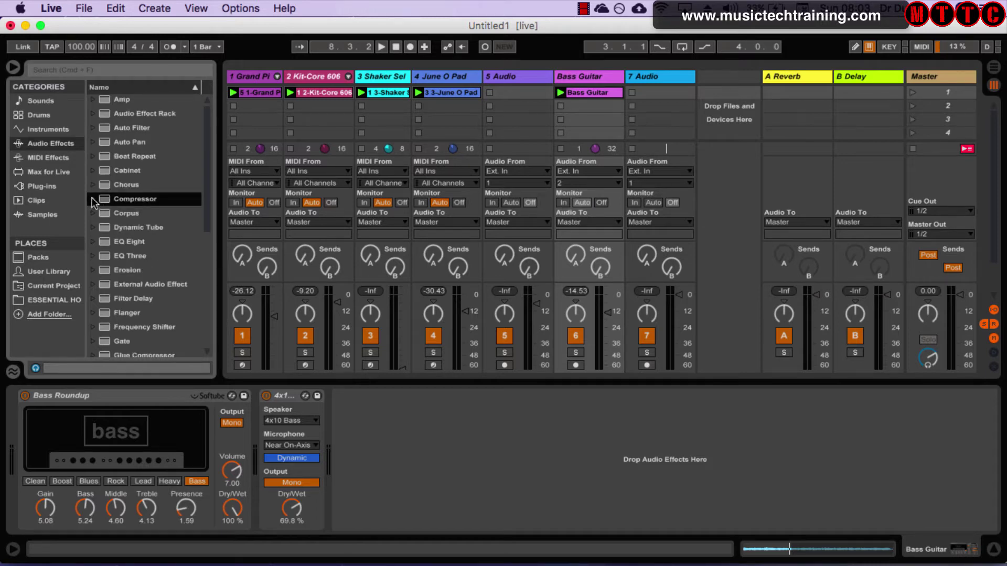
left_click(93, 200)
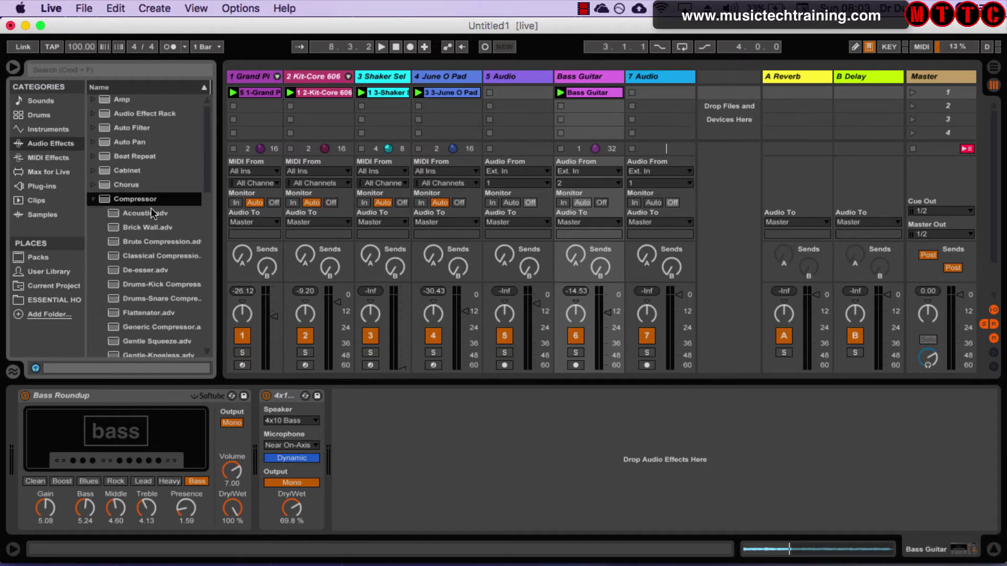
scroll(206, 173, "down", 5)
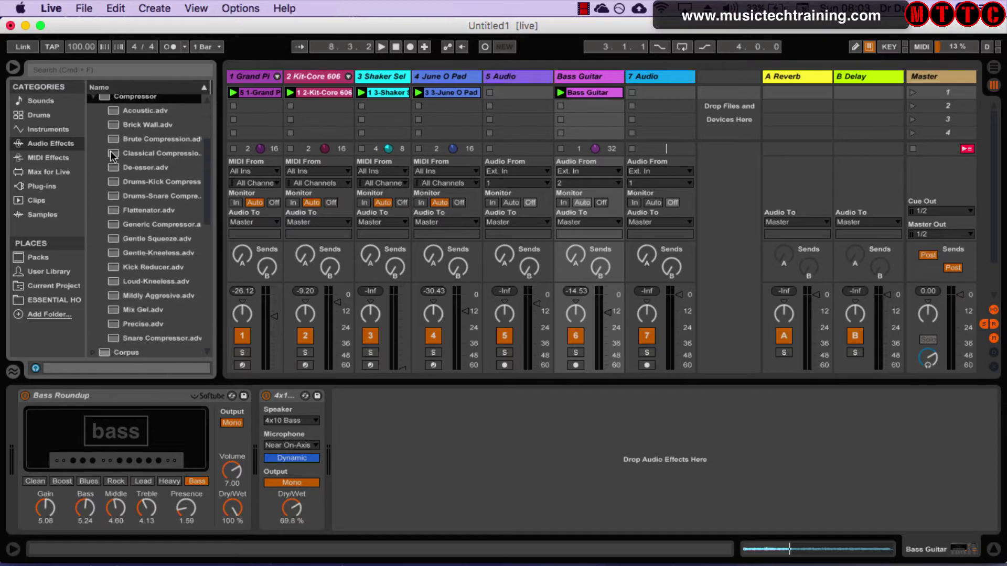
left_click(112, 157)
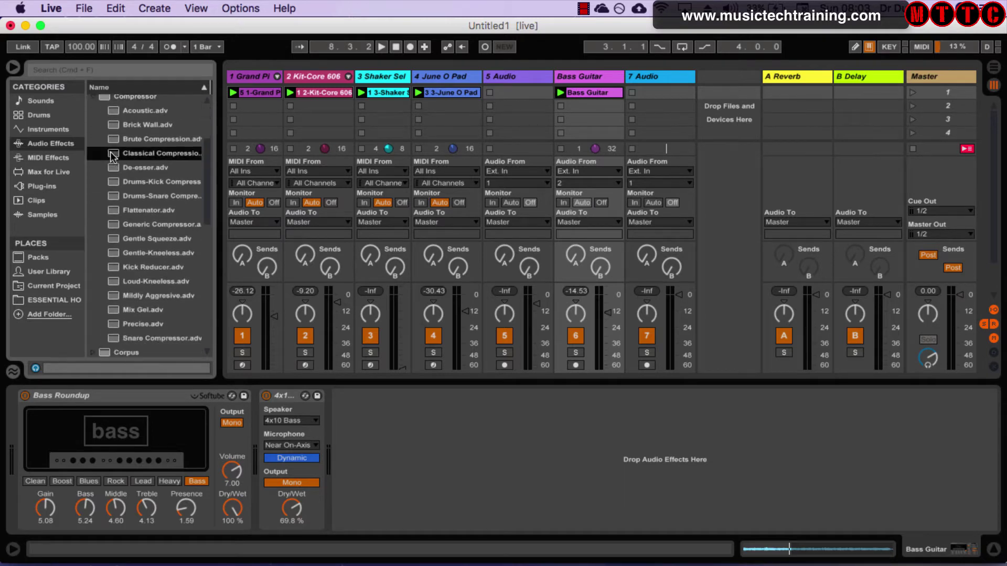
mouse_move(112, 157)
left_mouse_down()
mouse_move(171, 425)
mouse_move(320, 477)
mouse_move(396, 459)
mouse_move(391, 452)
left_mouse_up()
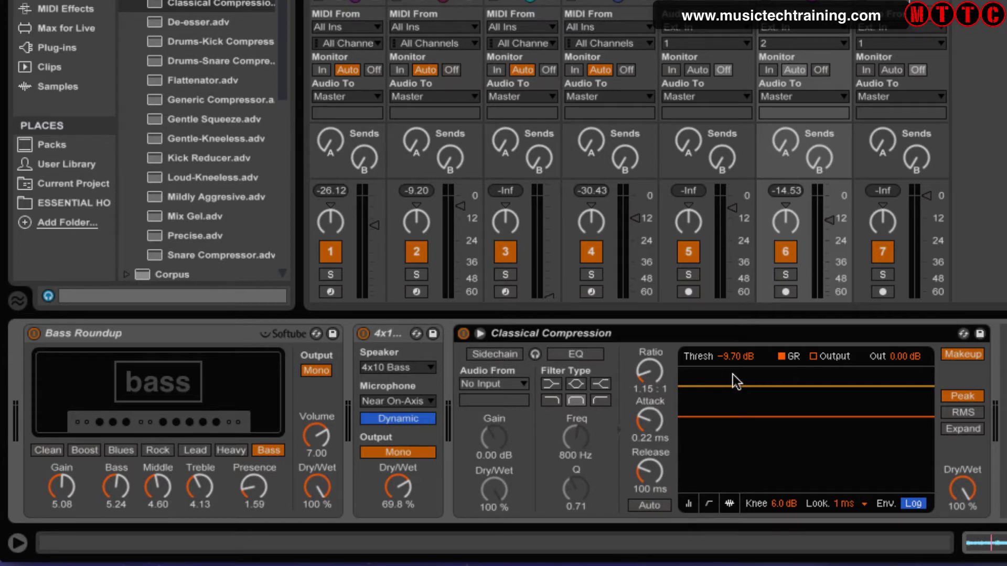
Lower the Classical Compression threshold to -11.6 dB, keep Makeup on, and move the compressor ahead of the Bass Roundup amp.
left_click_drag(774, 413, 774, 422)
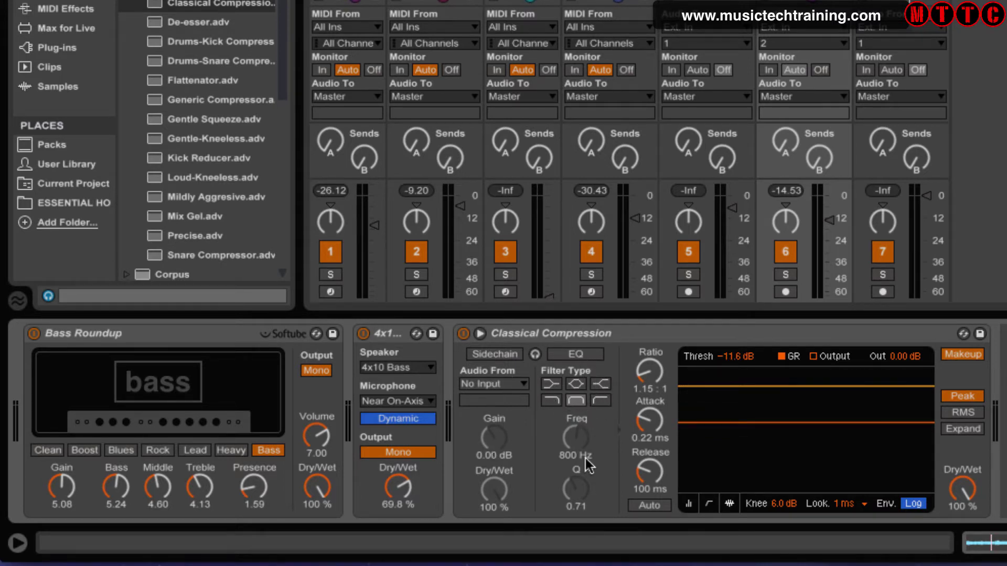
left_click(971, 359)
left_click(971, 360)
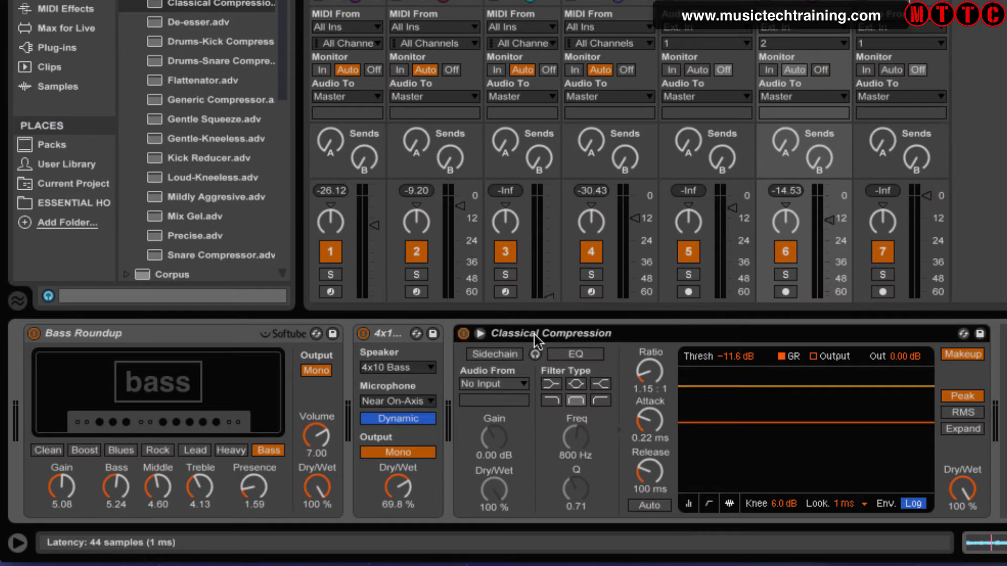
left_click_drag(535, 341, 28, 335)
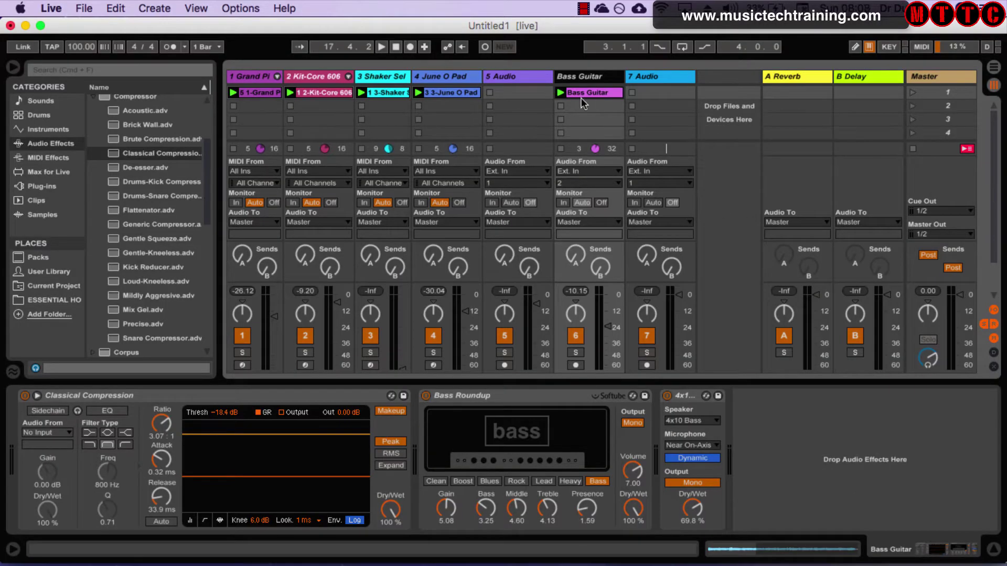
View the Kit-Core 606 track's drum rack and compare the devices of the Tom Hi 606 and Kick 606 pads.
left_click(310, 78)
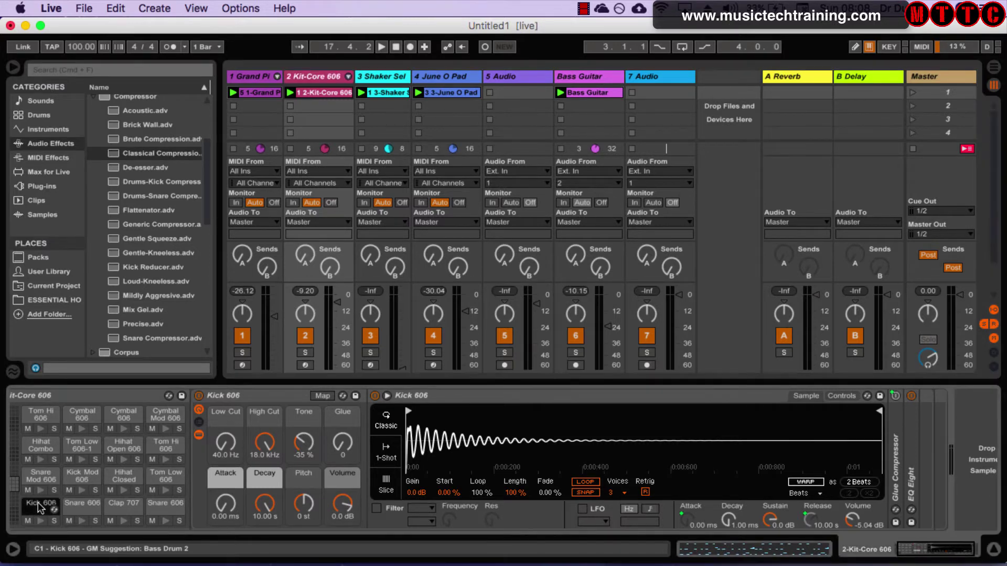
left_click(41, 414)
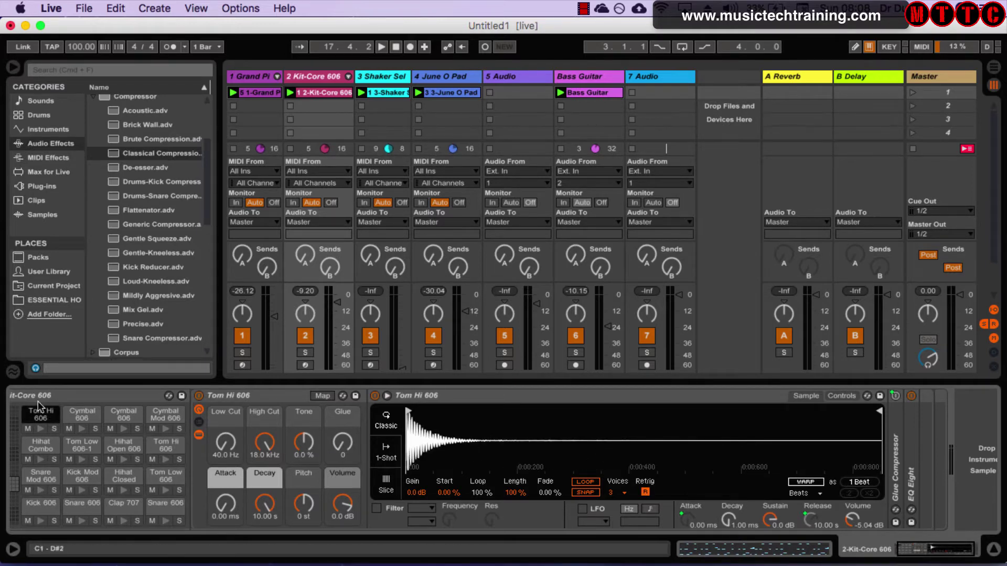
left_click(37, 508)
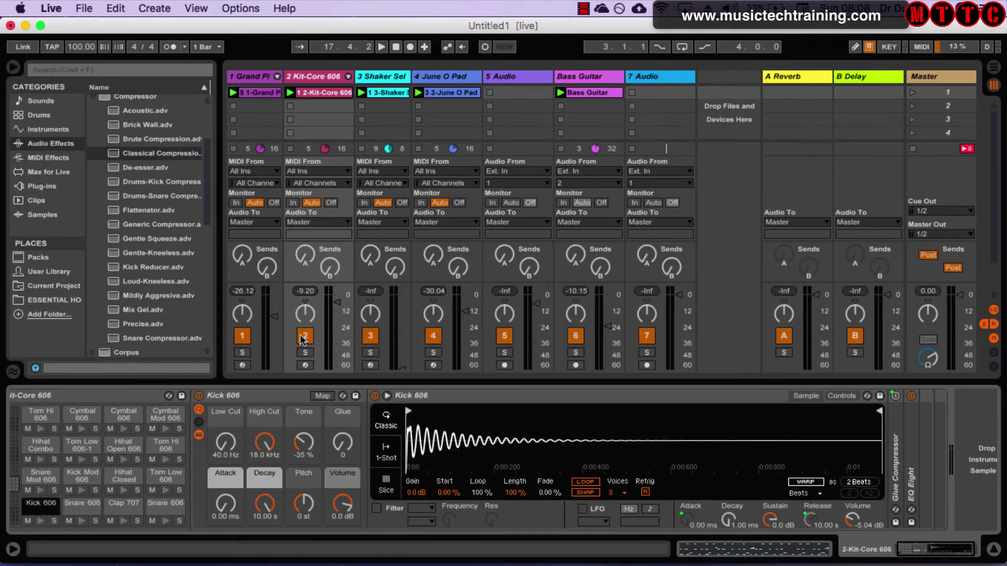
Solo the Kit-Core 606 track and play it briefly.
left_click(304, 352)
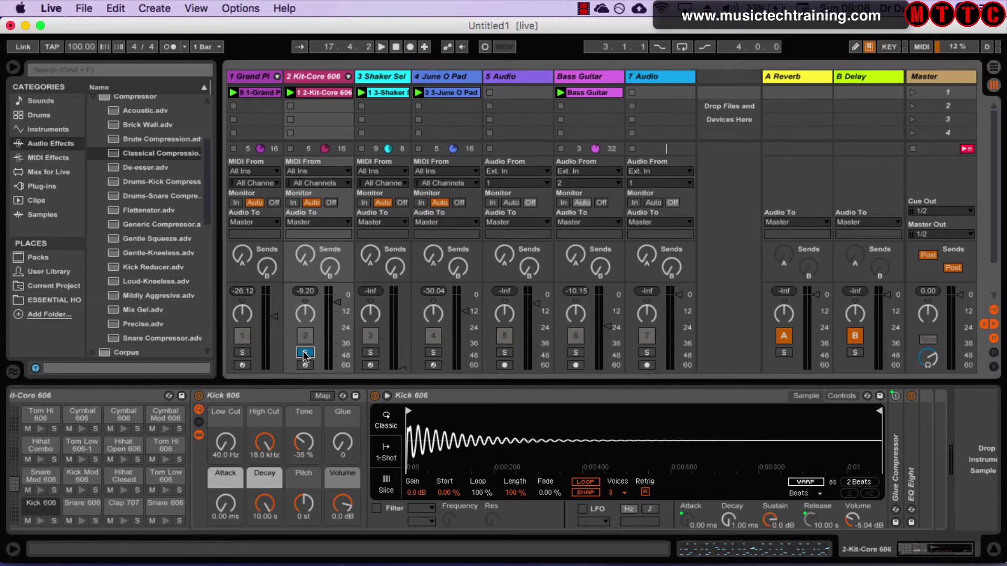
key("space")
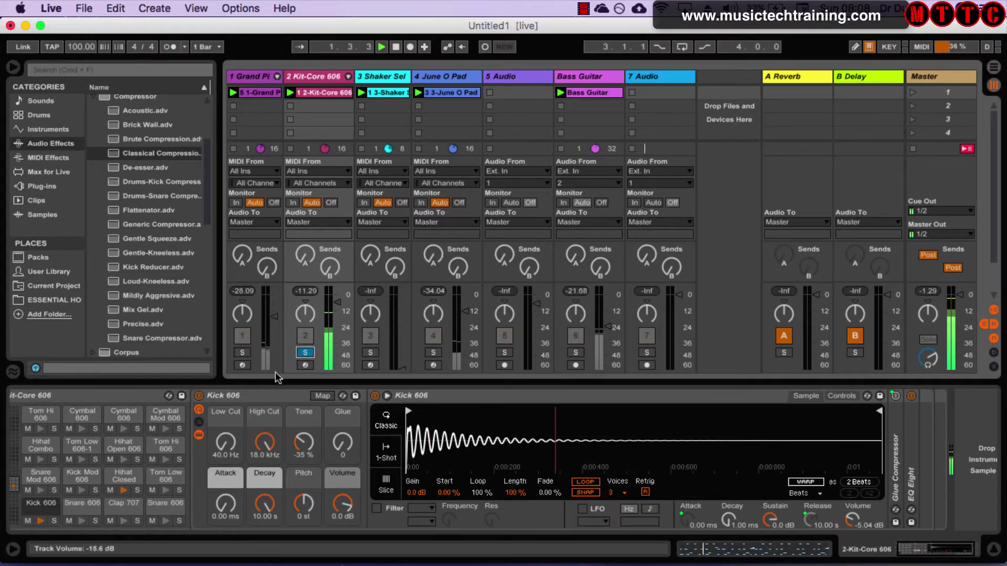
key("space")
Audition the drum kit with the Kick 606 pad soloed and unsoloed, leaving the pad unsoloed and playback stopped.
left_click(54, 521)
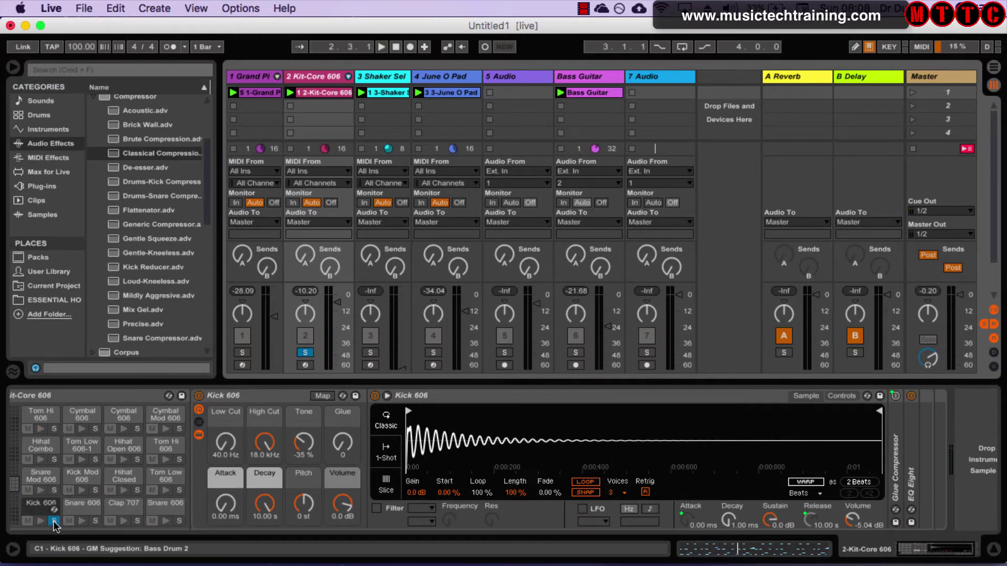
key("space")
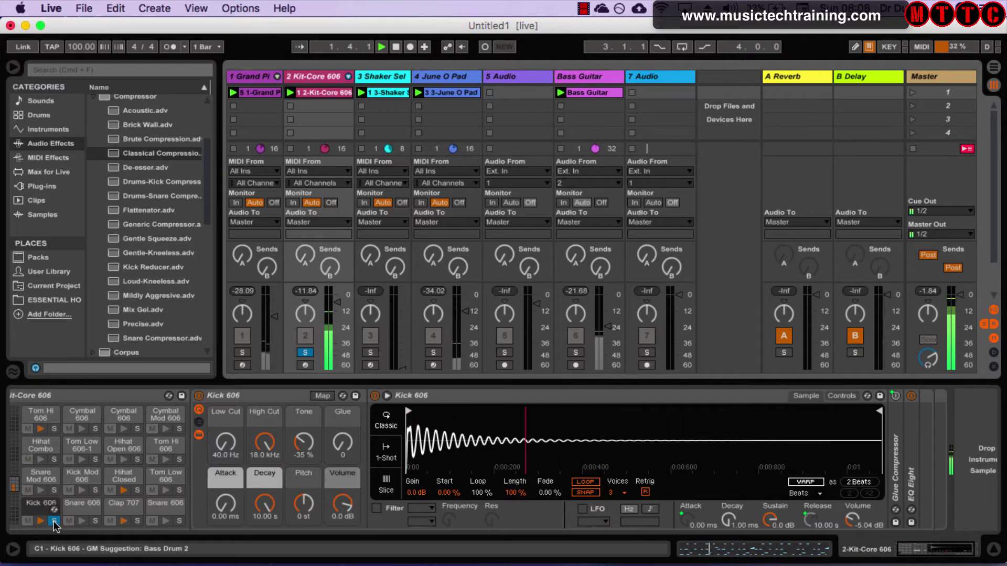
left_click(54, 521)
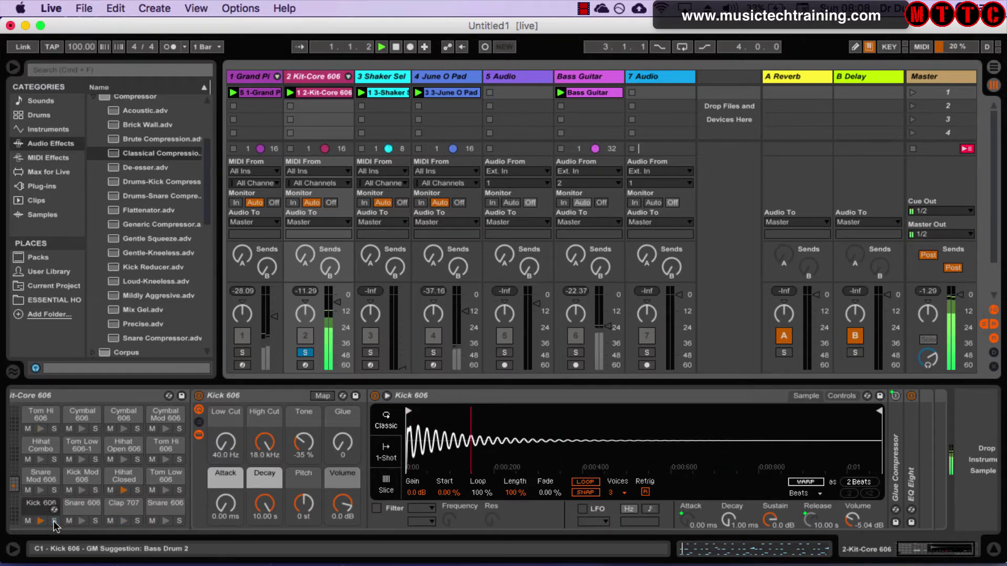
key("space")
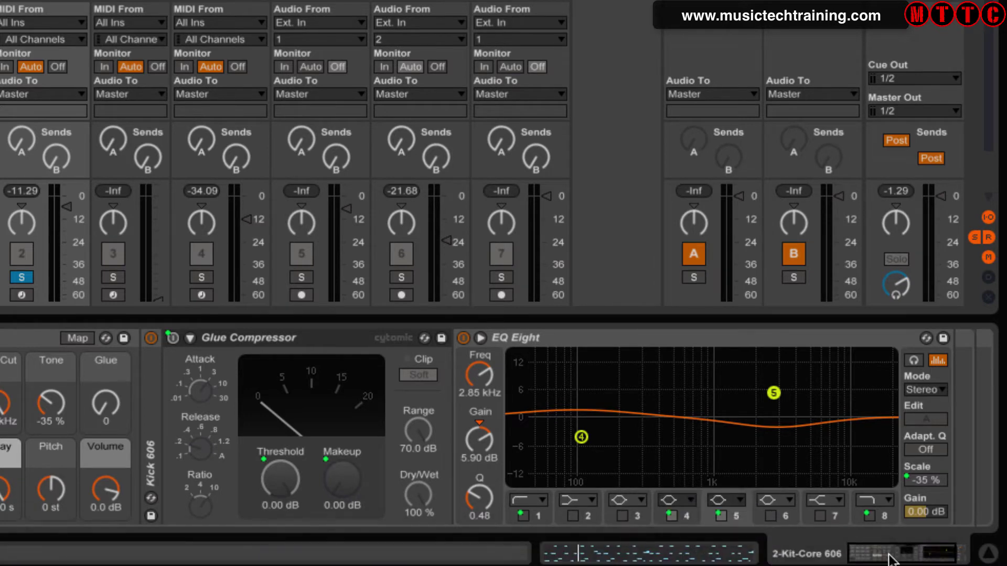
Add the Reverb preset Drums Room at the end of the Kit-Core 606 track's device chain.
left_click(914, 557)
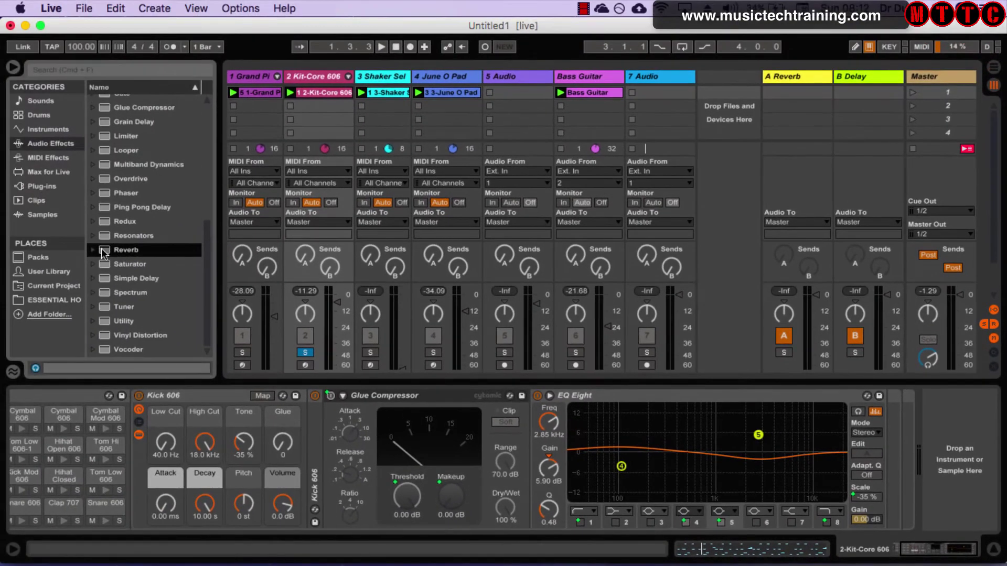
left_click(94, 250)
left_click(102, 278)
left_click(134, 237)
mouse_move(124, 239)
left_mouse_down()
mouse_move(457, 283)
mouse_move(959, 451)
mouse_move(970, 467)
mouse_move(941, 463)
left_mouse_up()
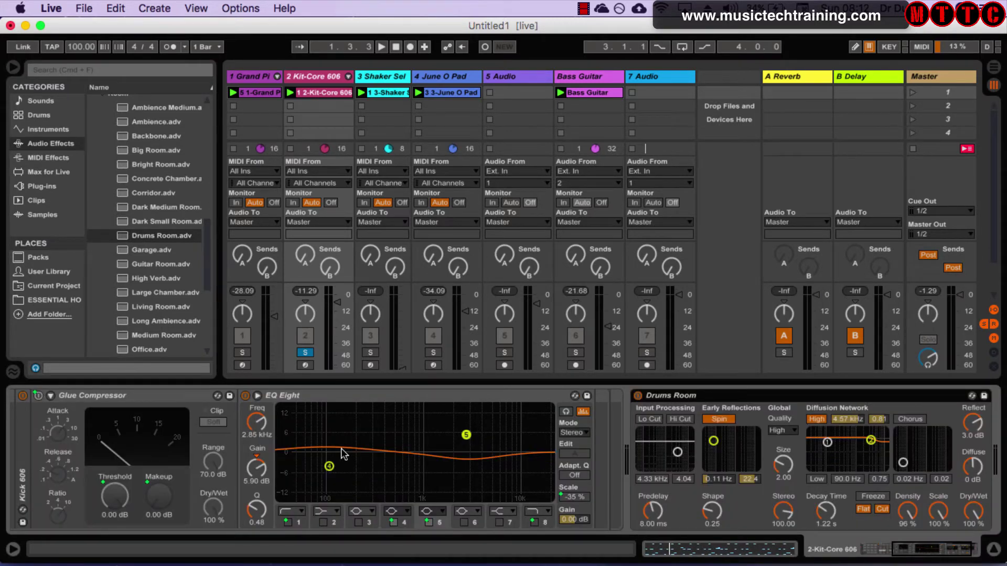
Lower the Drums Room dry/wet to 2.4 % while listening, and move the reverb before EQ Eight in the Kick 606 chain.
key("space")
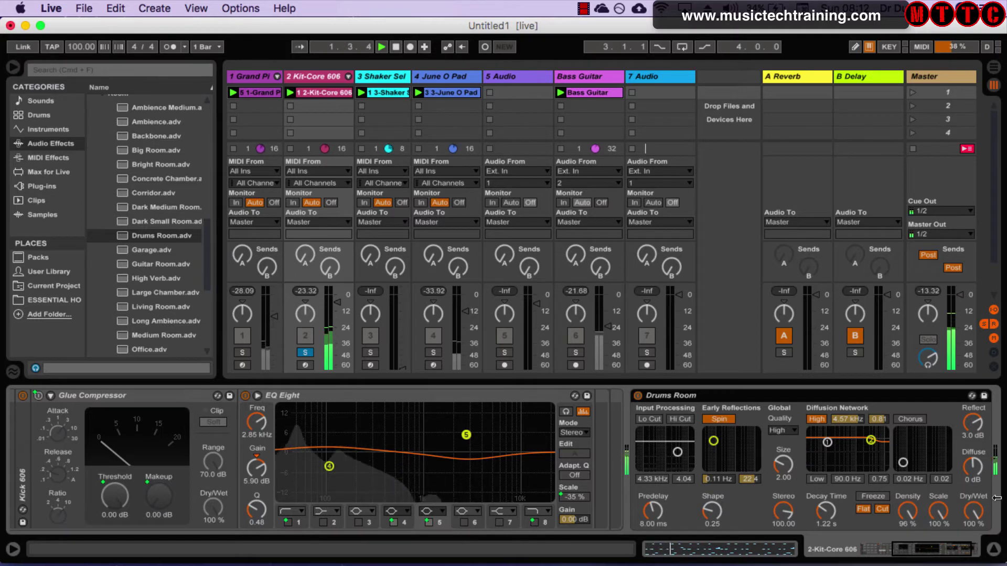
mouse_move(977, 496)
left_mouse_down()
mouse_move(976, 540)
mouse_move(969, 409)
mouse_move(969, 510)
left_mouse_up()
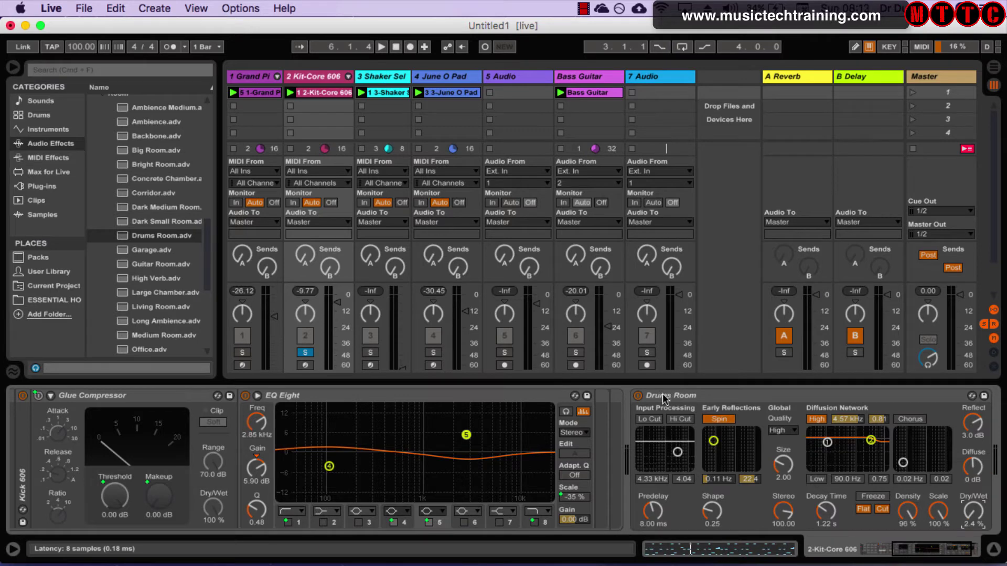
left_click_drag(662, 397, 435, 441)
mouse_move(245, 434)
left_mouse_down()
mouse_move(253, 424)
mouse_move(239, 434)
left_mouse_up()
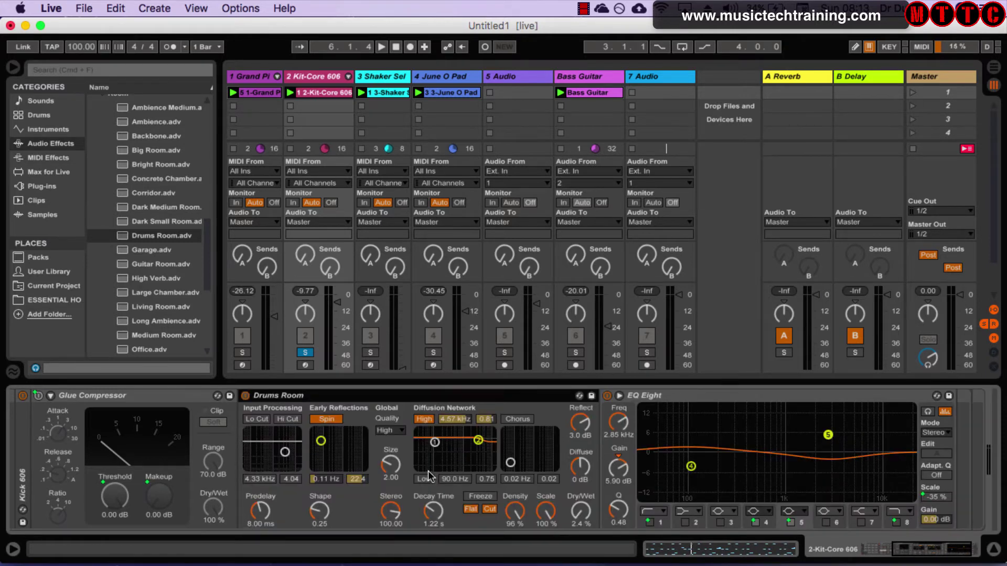
Audition the Drums Room reverb on the Kick 606 pad while varying its dry/wet amount, ending at 0.0 %.
key("space")
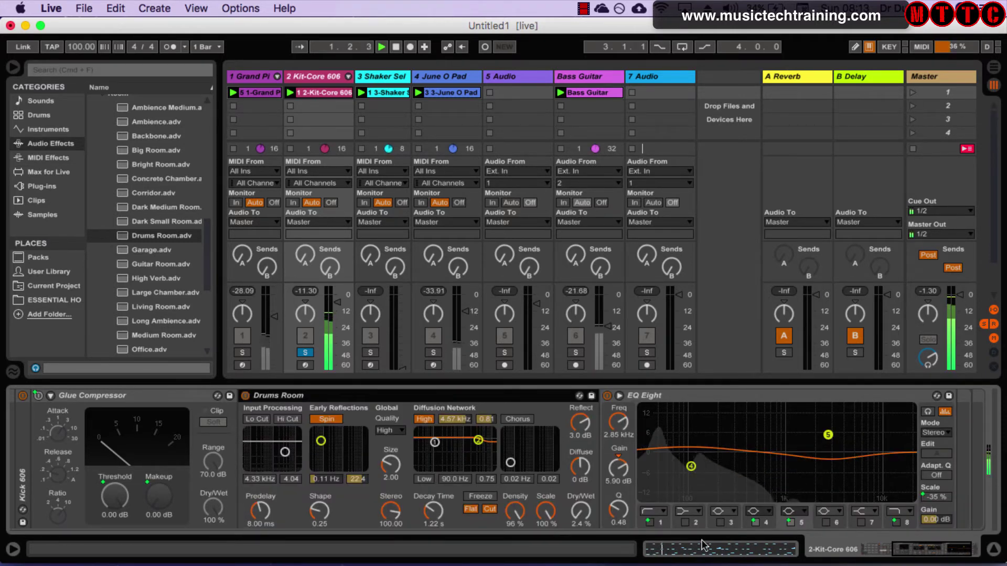
mouse_move(580, 511)
left_mouse_down()
mouse_move(579, 478)
mouse_move(579, 516)
left_mouse_up()
key("space")
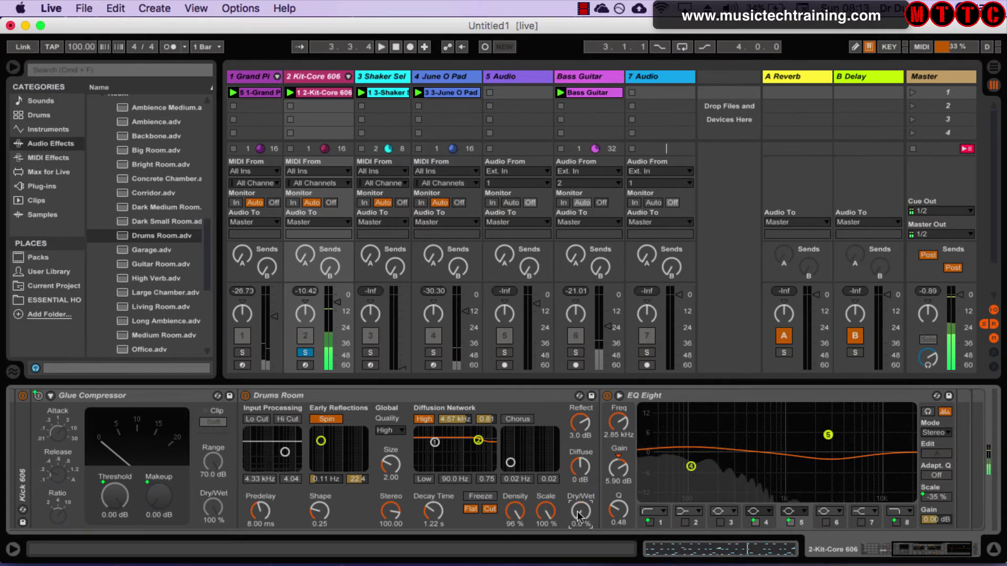
left_click_drag(580, 512, 580, 456)
key("space")
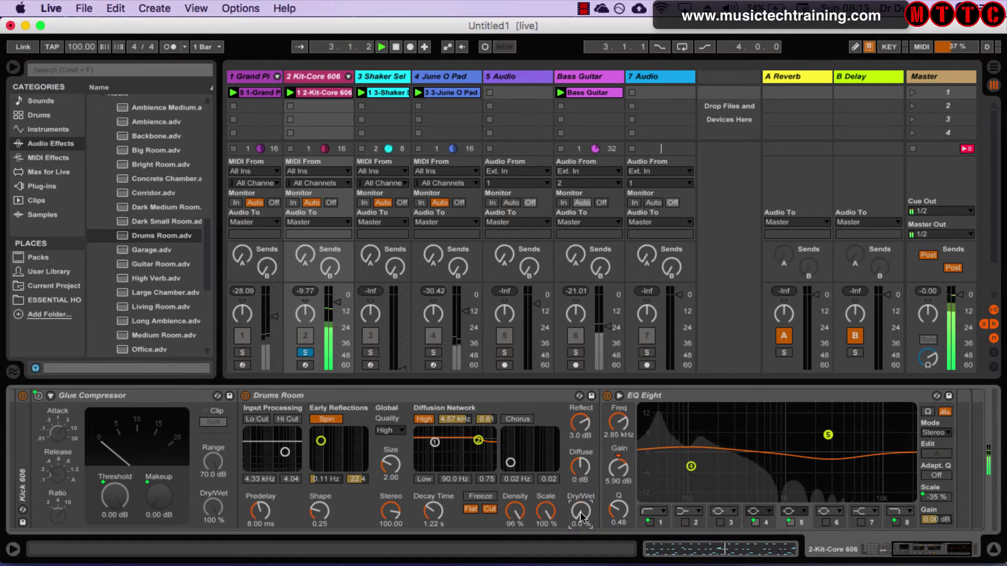
key("space")
left_click_drag(580, 512, 580, 562)
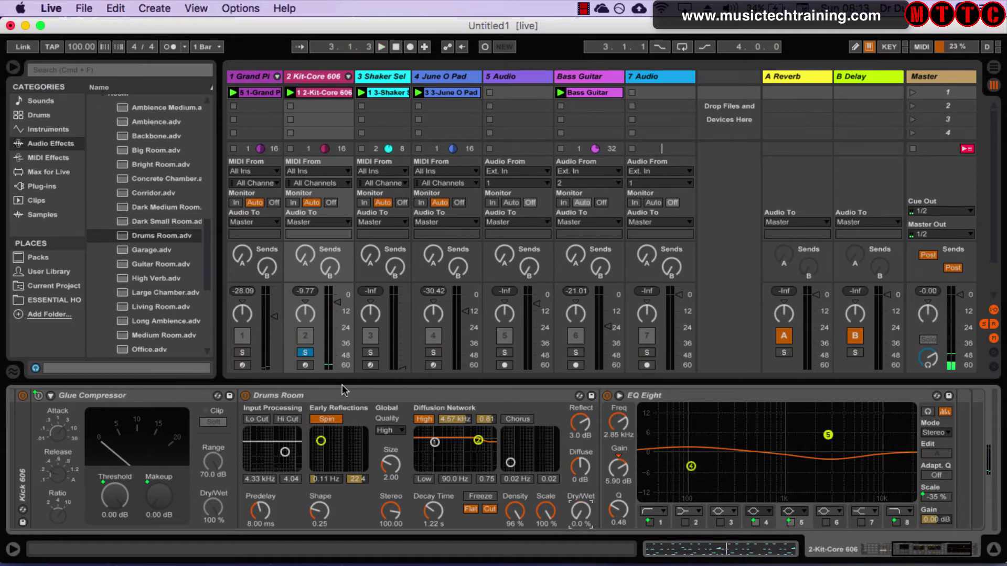
Delete the Drums Room reverb from the Kick 606 device chain.
left_click(938, 546)
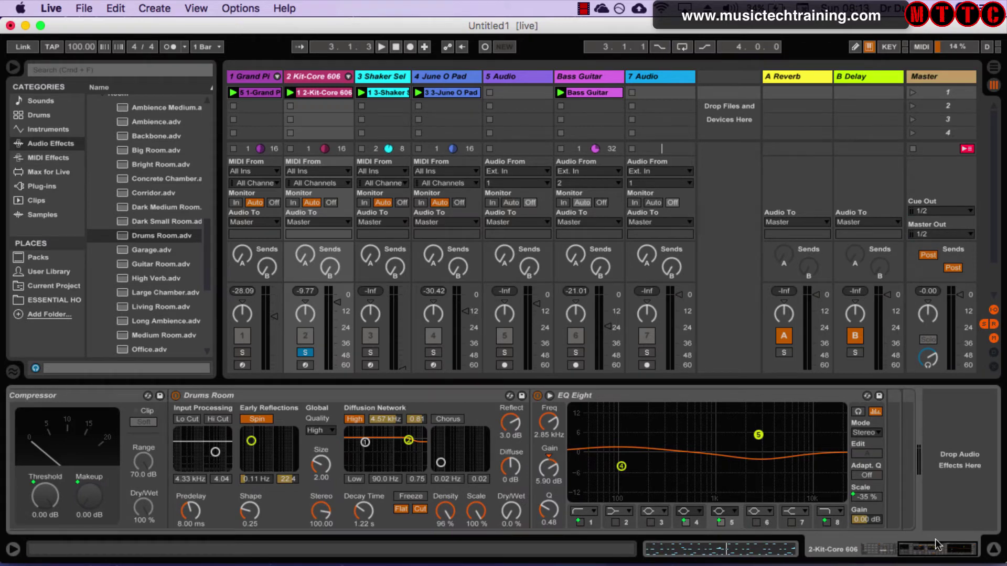
left_click_drag(932, 551, 922, 550)
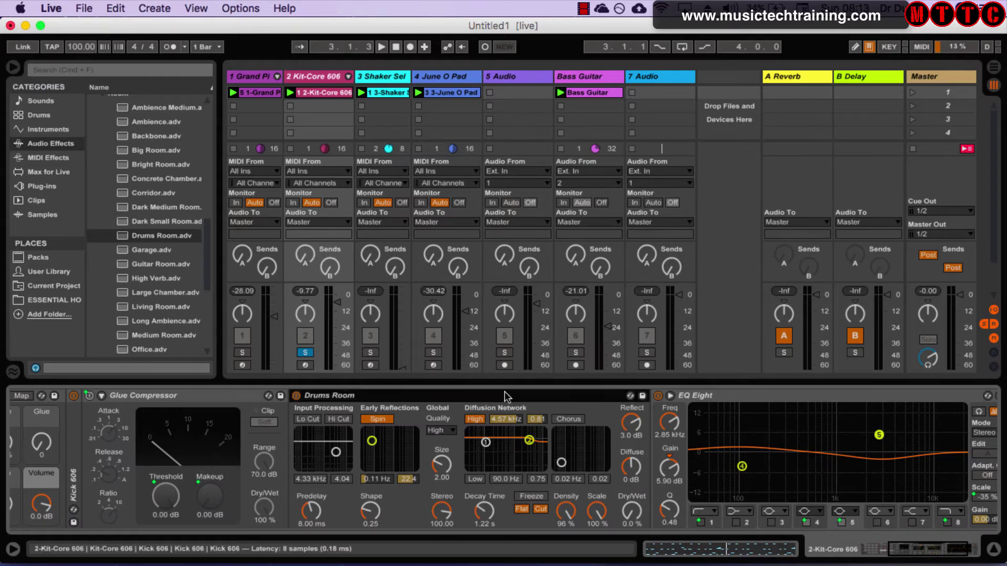
key("Delete")
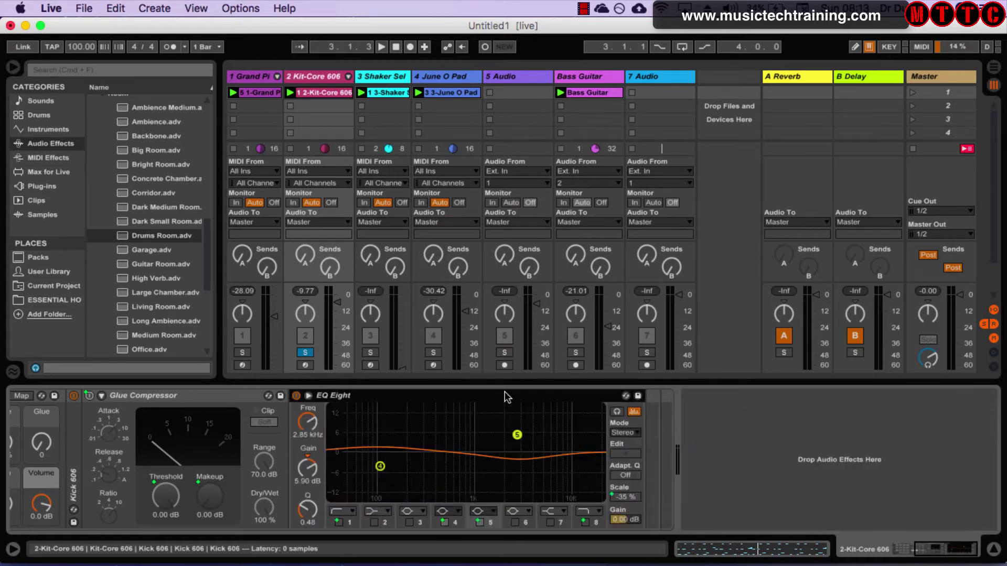
Collapse the EQ Eight and Glue Compressor devices in the Kick 606 chain.
left_click_drag(936, 556, 870, 553)
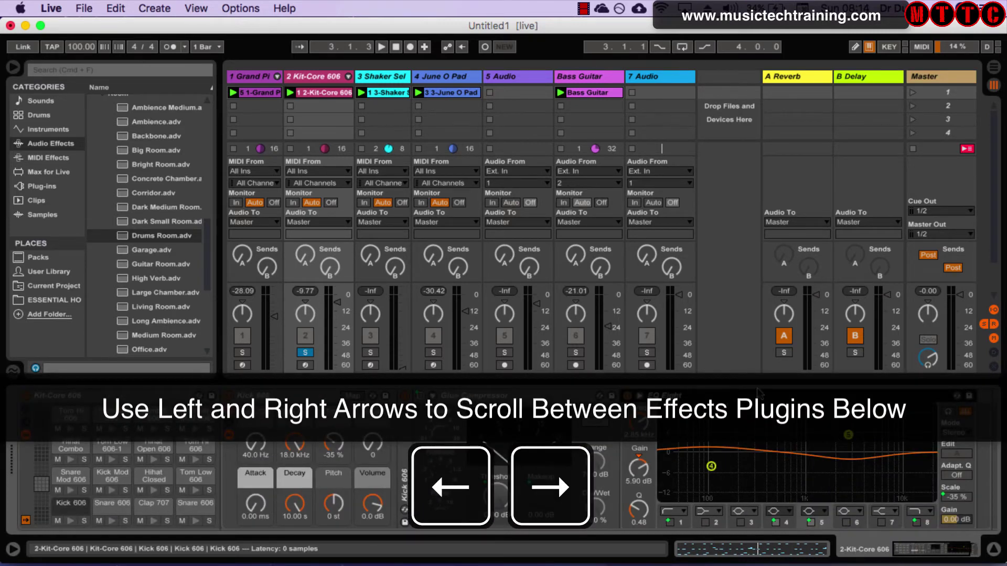
double_click(732, 392)
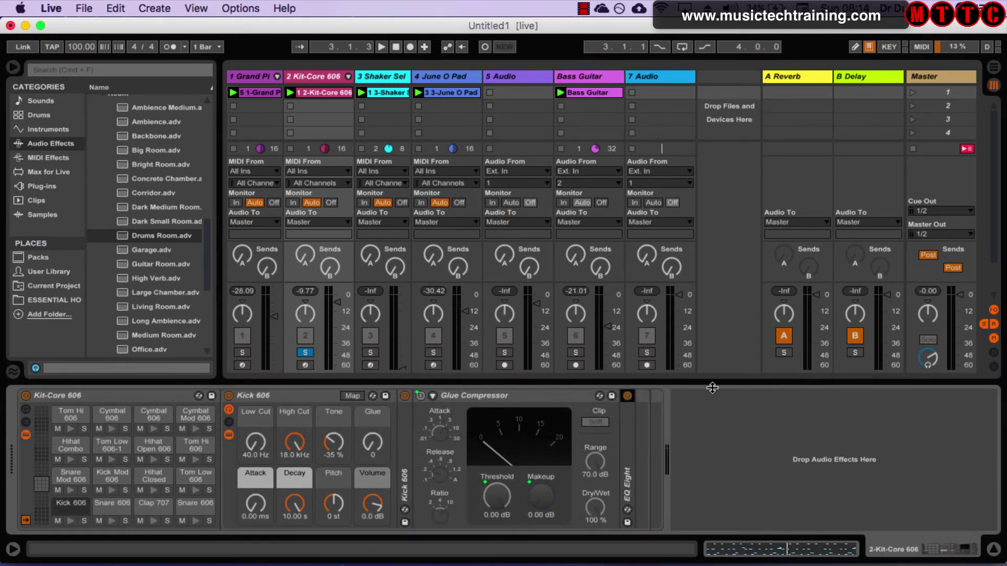
double_click(514, 392)
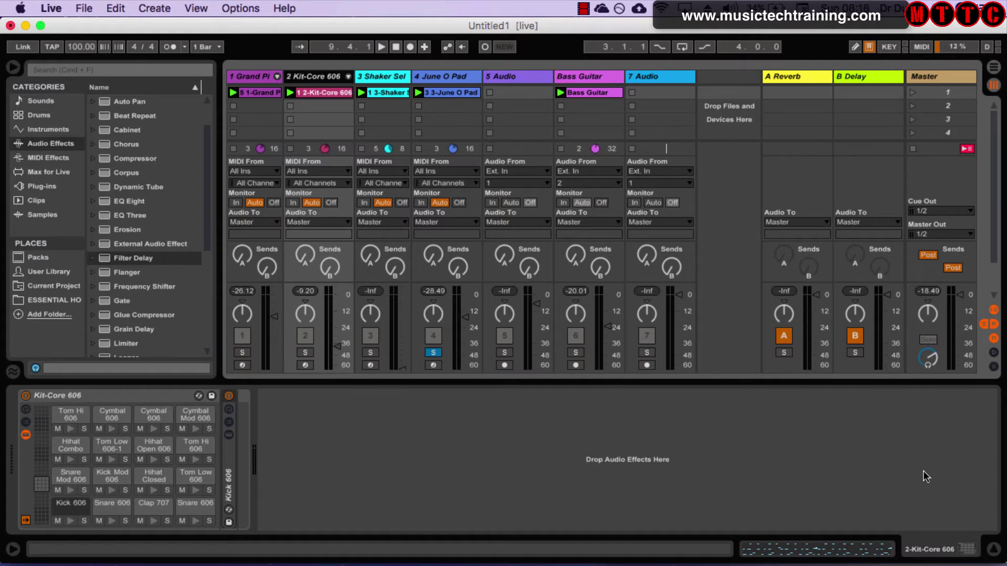
Toggle the device detail view below the mixer off and on.
left_click(993, 550)
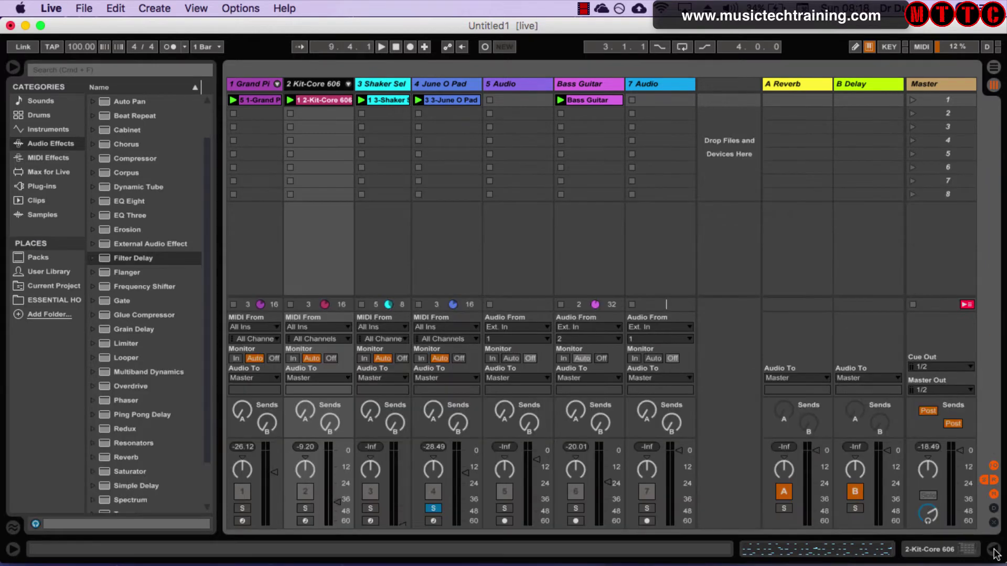
left_click(993, 550)
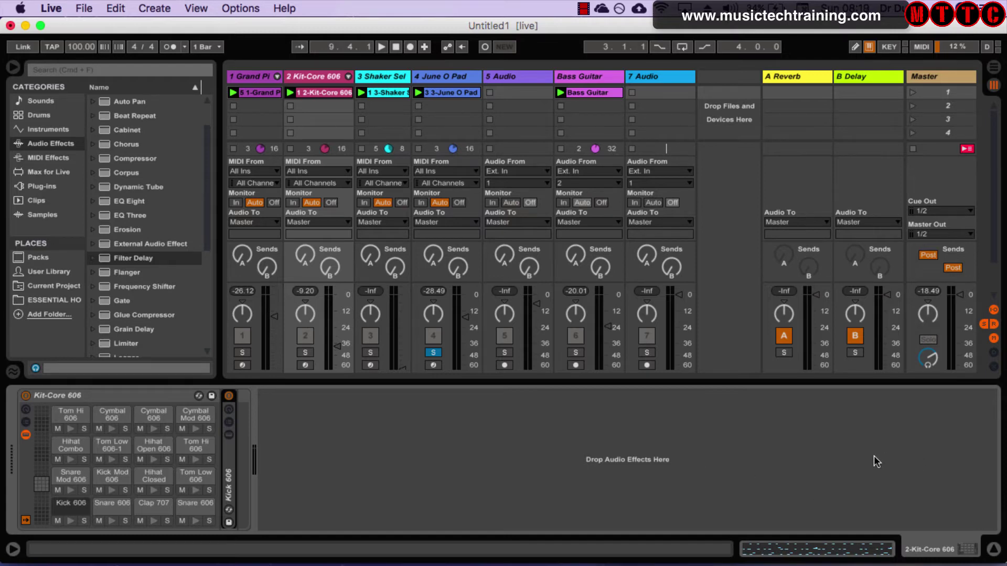
key("alt+super+l")
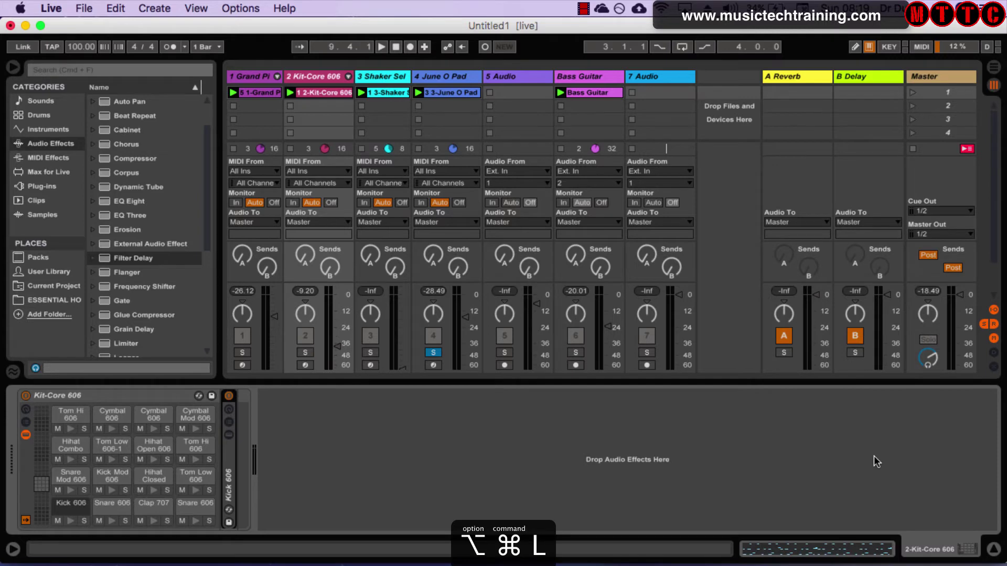
Select the June O Pad track, audition it dry, and show its device chain.
key("alt+super+l")
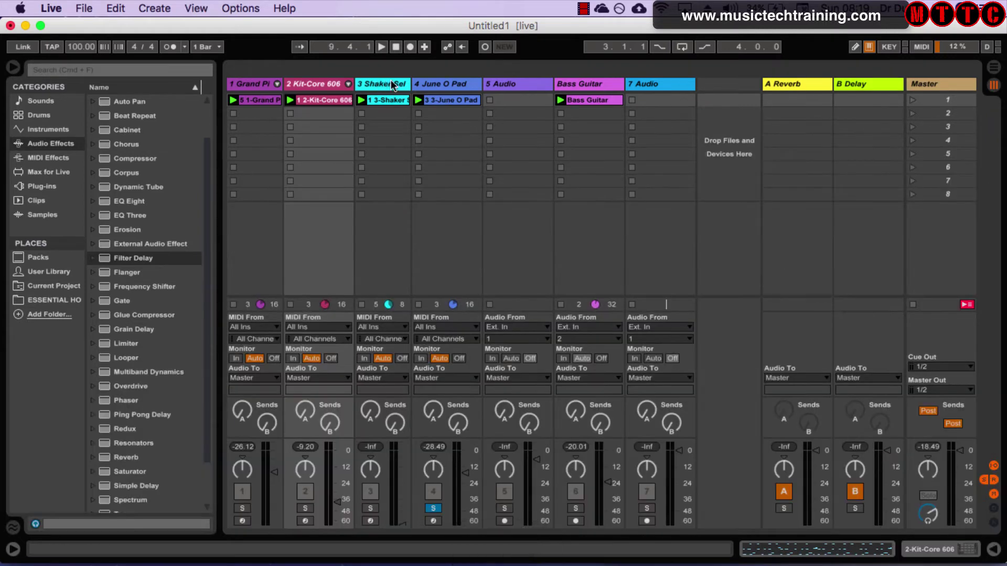
left_click(445, 85)
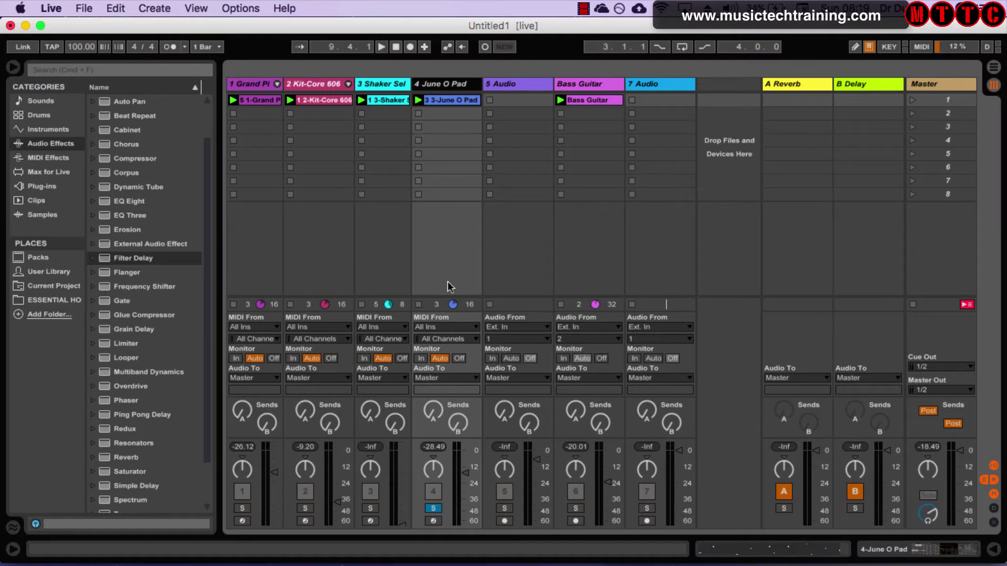
key("space")
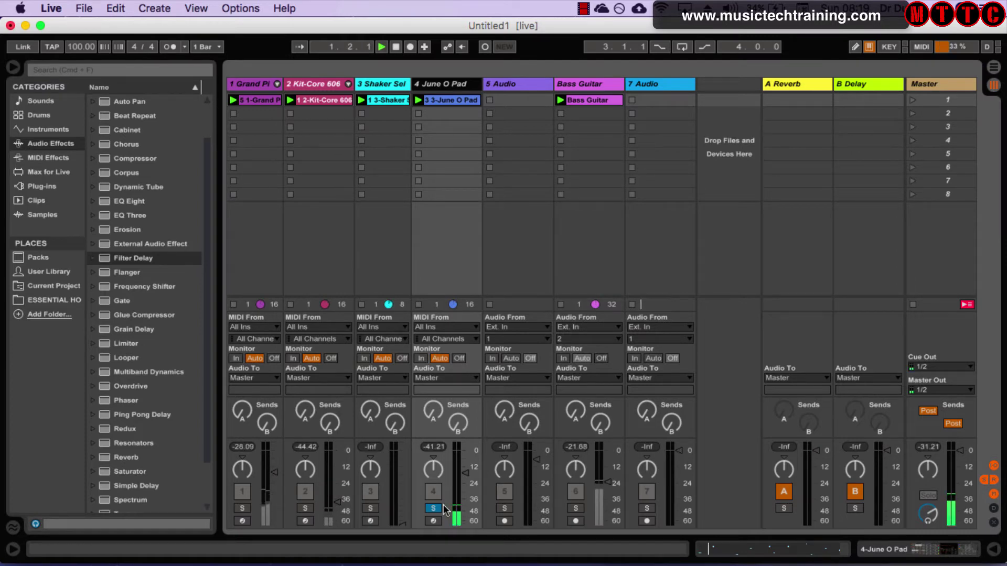
key("alt+super+l")
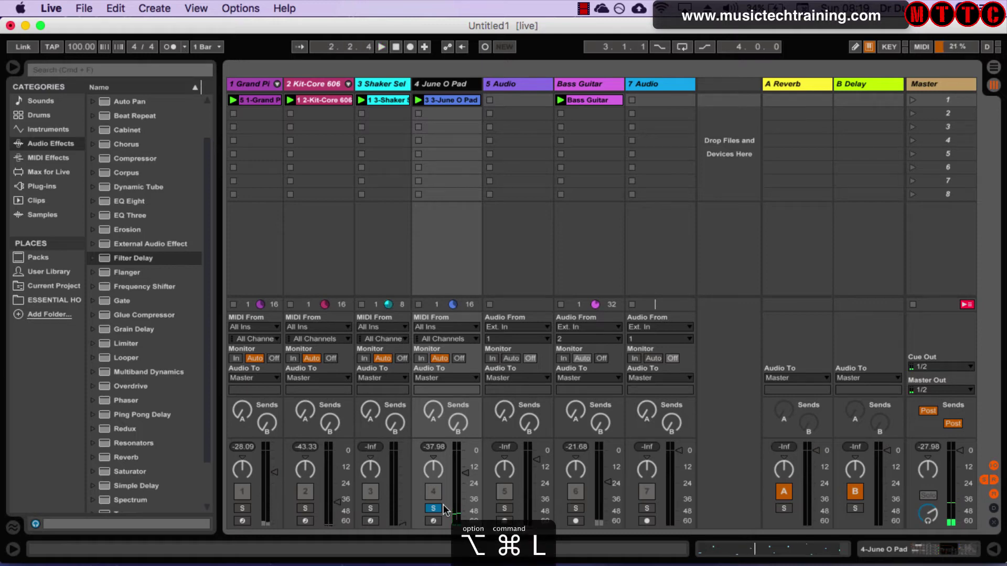
key("alt+super+l")
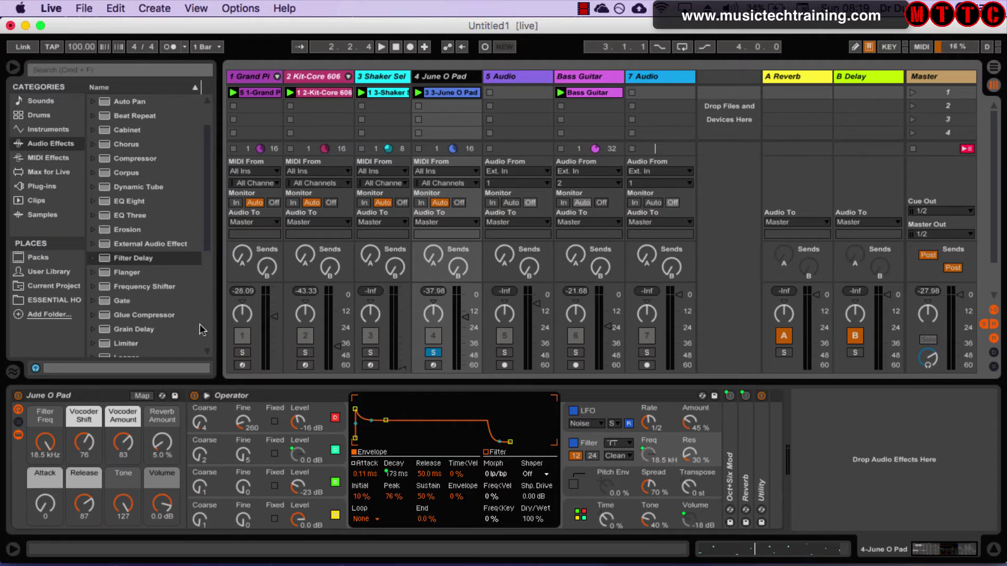
Add the Filter Delay effect to the end of the June O Pad chain and slightly lower the track's volume during playback.
left_click(105, 259)
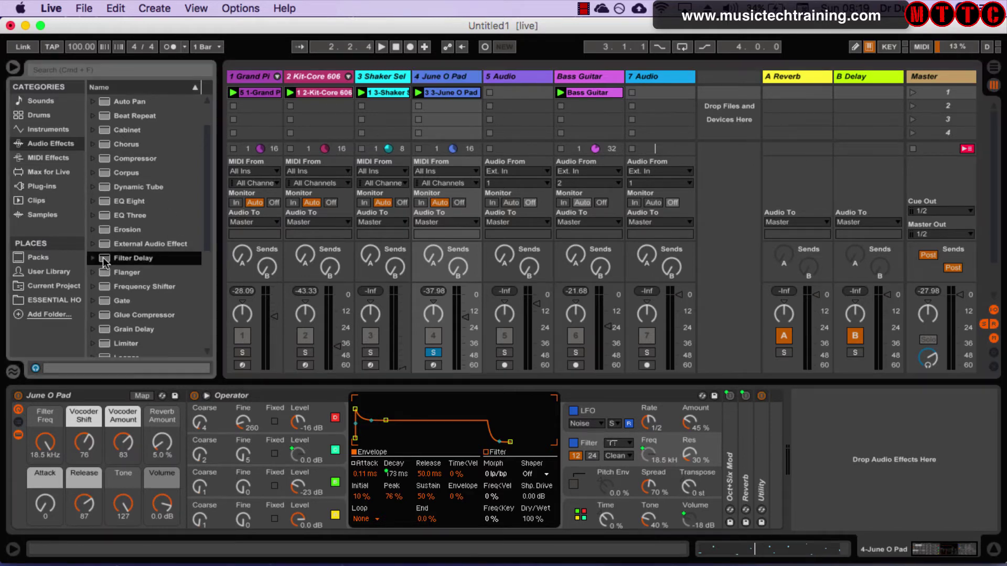
left_click_drag(105, 261, 847, 444)
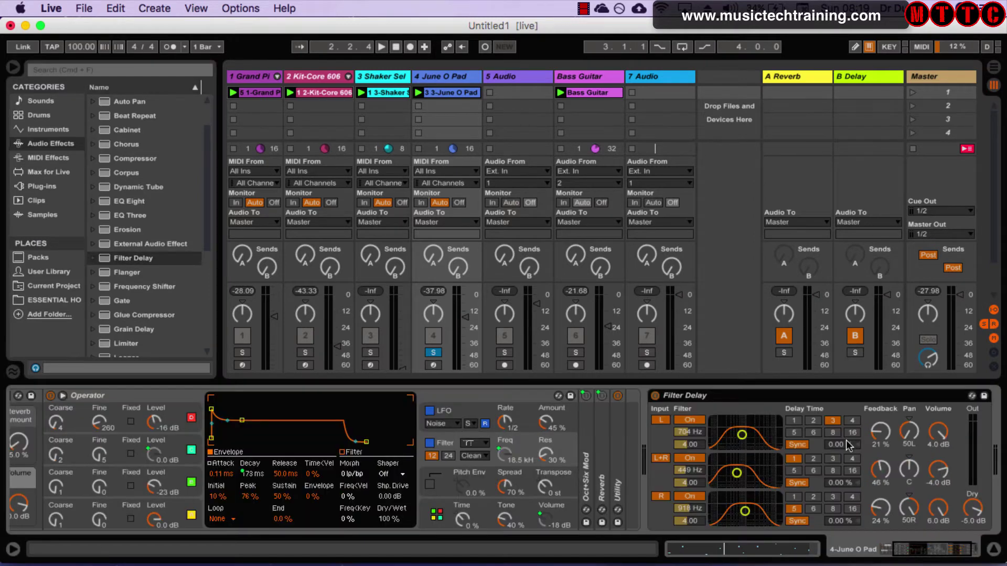
key("space")
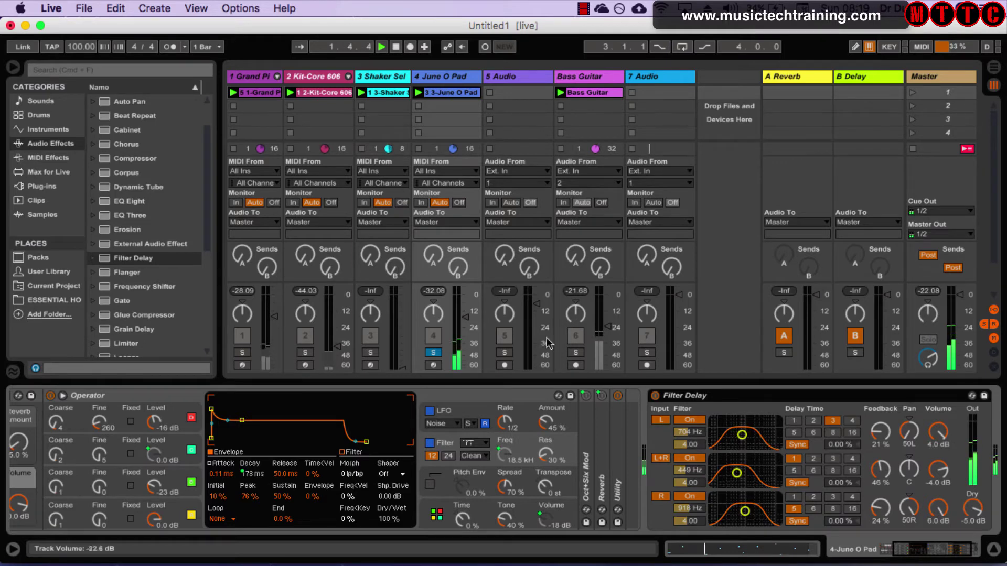
left_click(466, 318)
left_click_drag(466, 318, 466, 327)
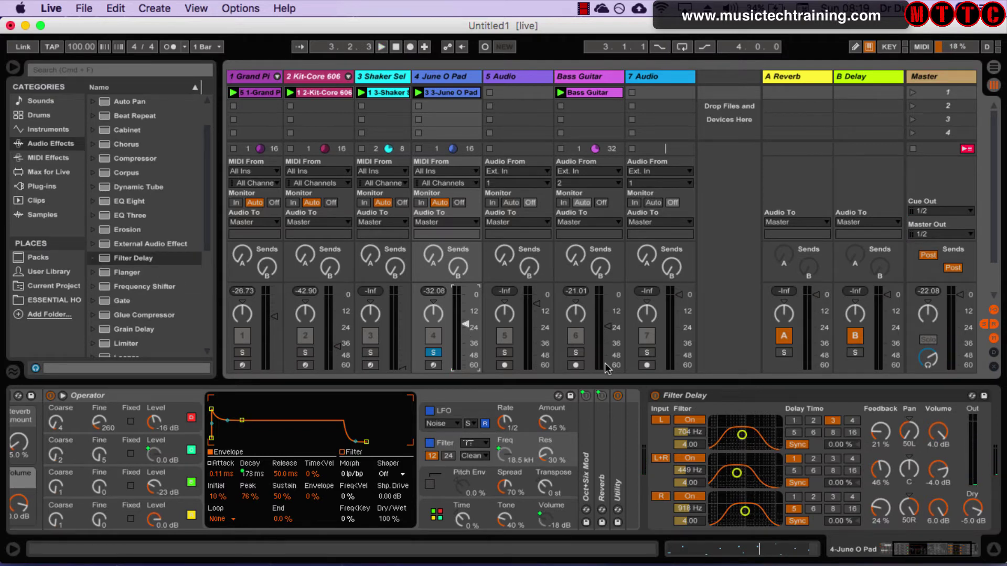
List the Filter Delay presets in the browser and delete the Filter Delay device from the June O Pad chain.
left_click(93, 259)
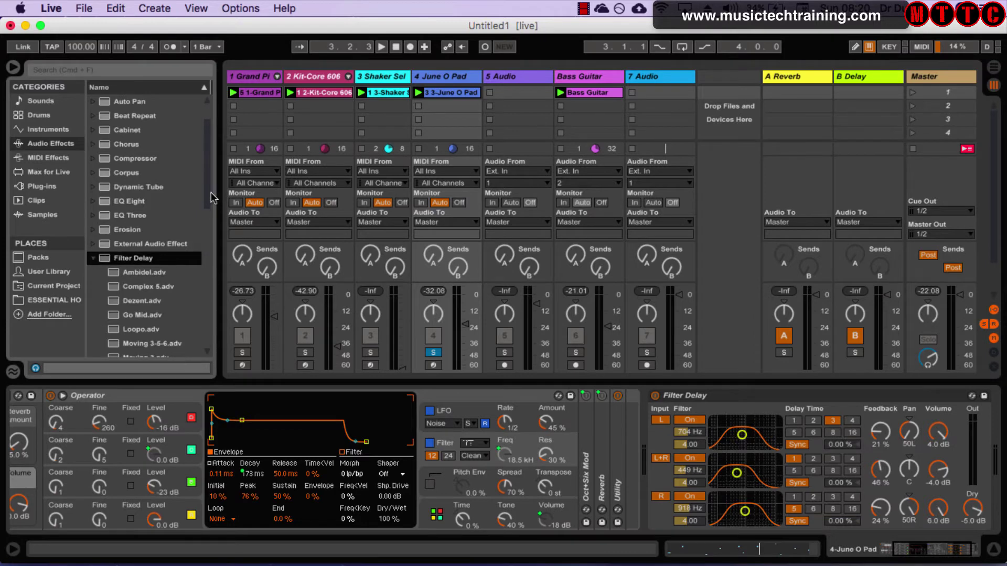
left_click_drag(208, 198, 210, 224)
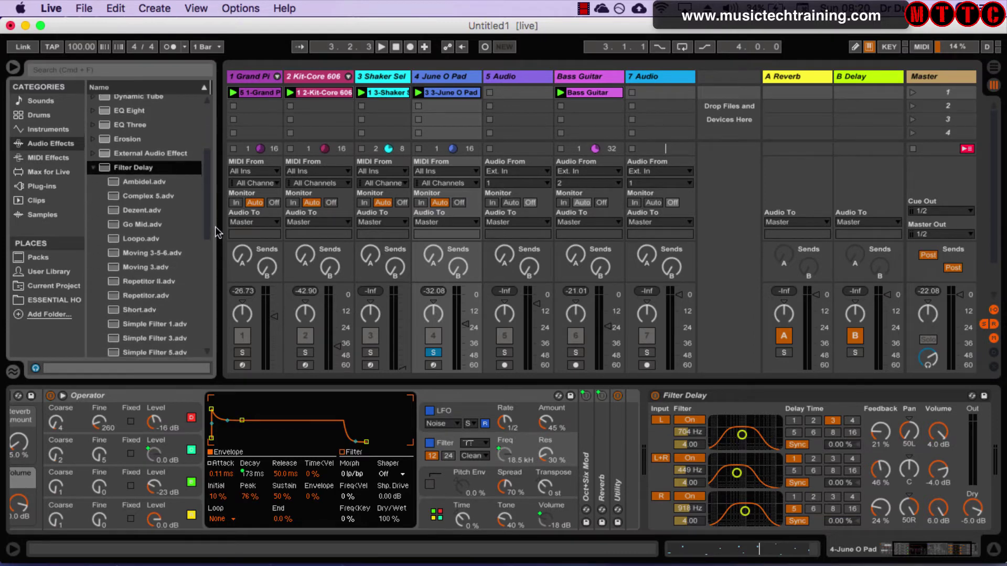
left_click(721, 398)
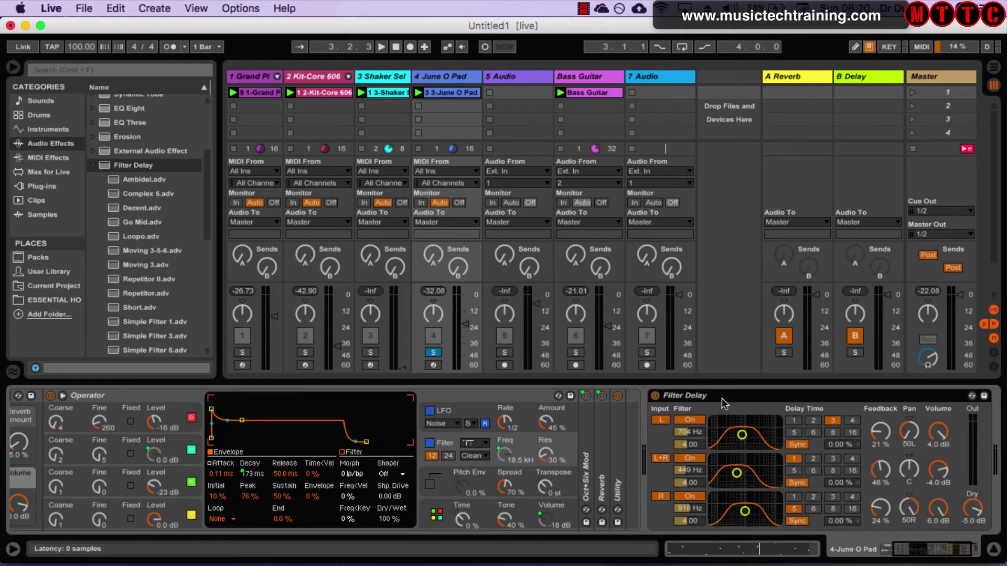
key("Delete")
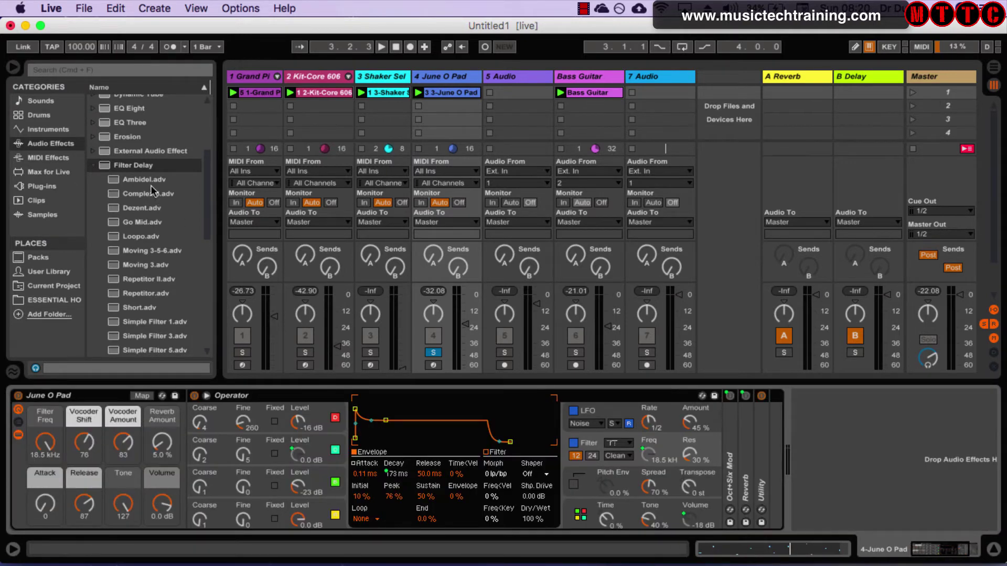
Load the Go Mid filter delay preset at the end of the June O Pad chain and audition it.
left_click(145, 208)
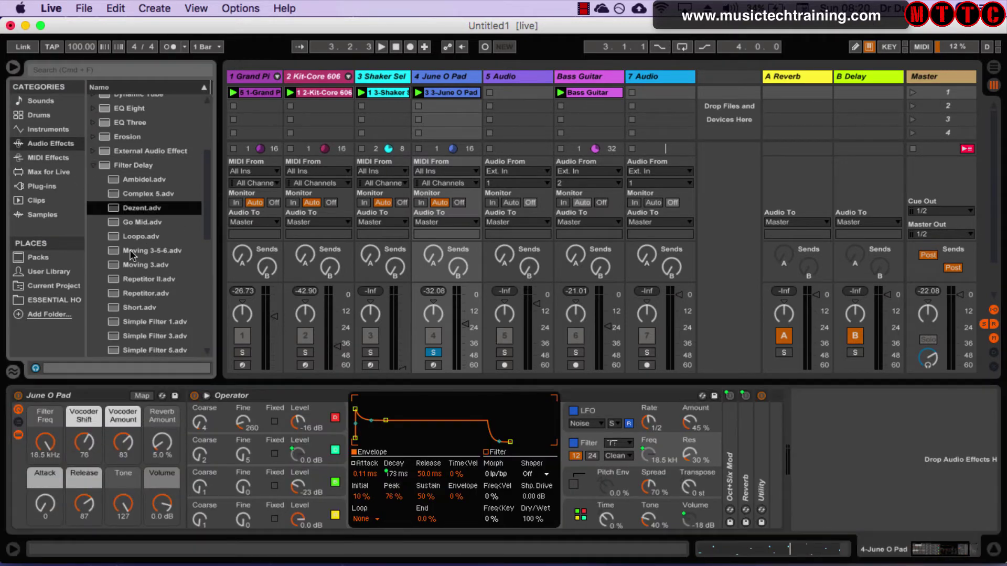
left_click(145, 223)
left_click_drag(117, 226, 891, 434)
key("space")
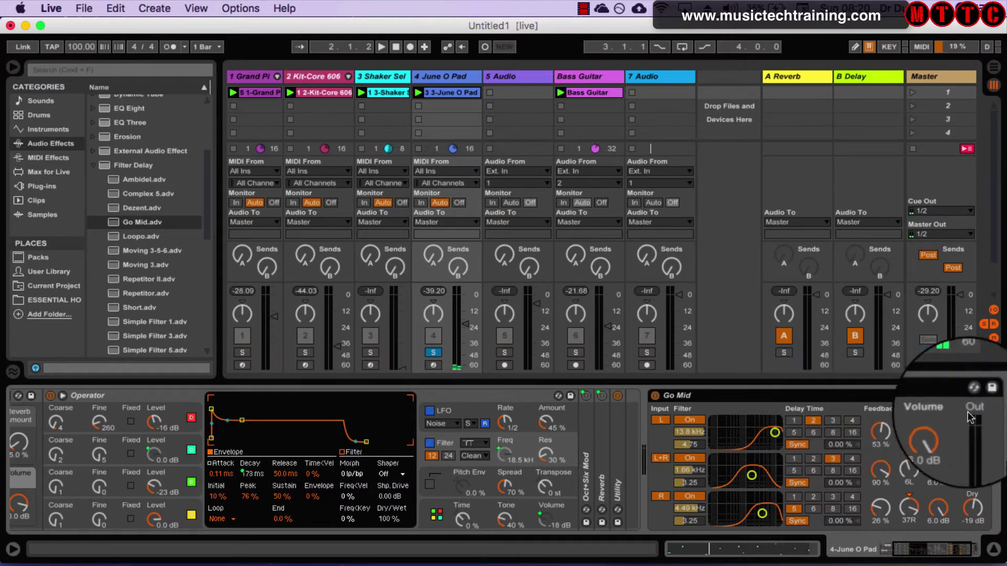
Show the help info view, hot-swap the Go Mid preset for Ambidel, and start playback.
key("shift+slash")
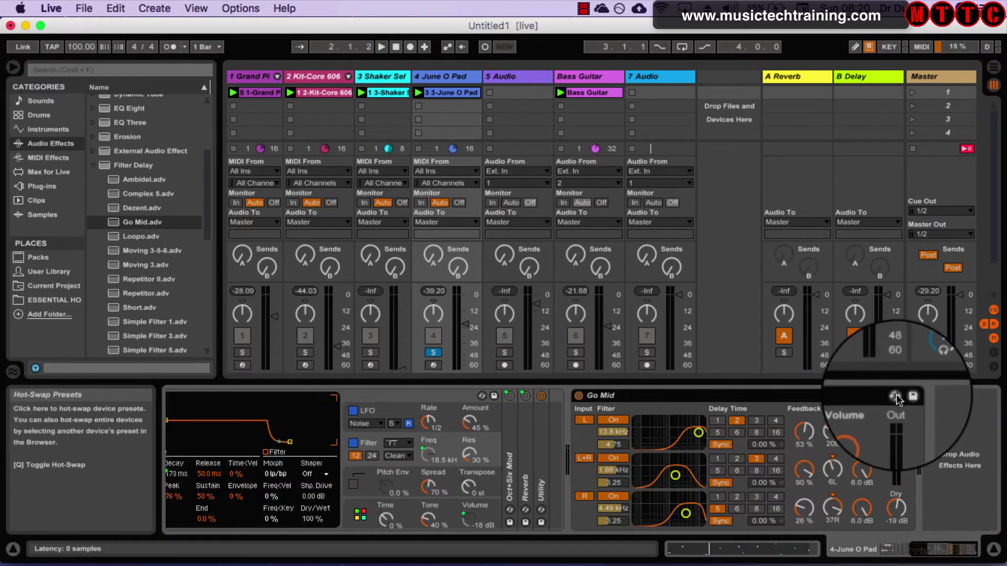
left_click(895, 402)
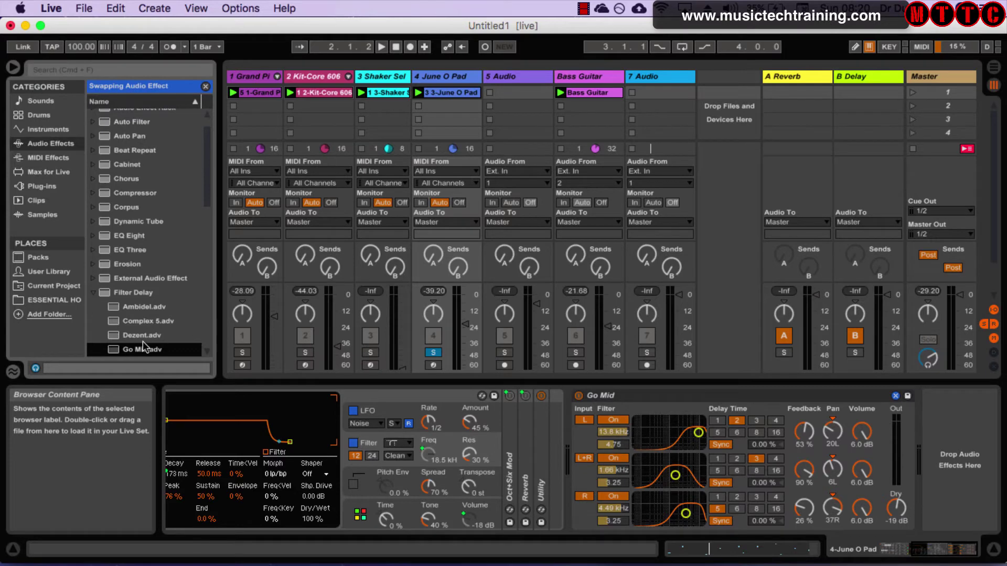
double_click(134, 310)
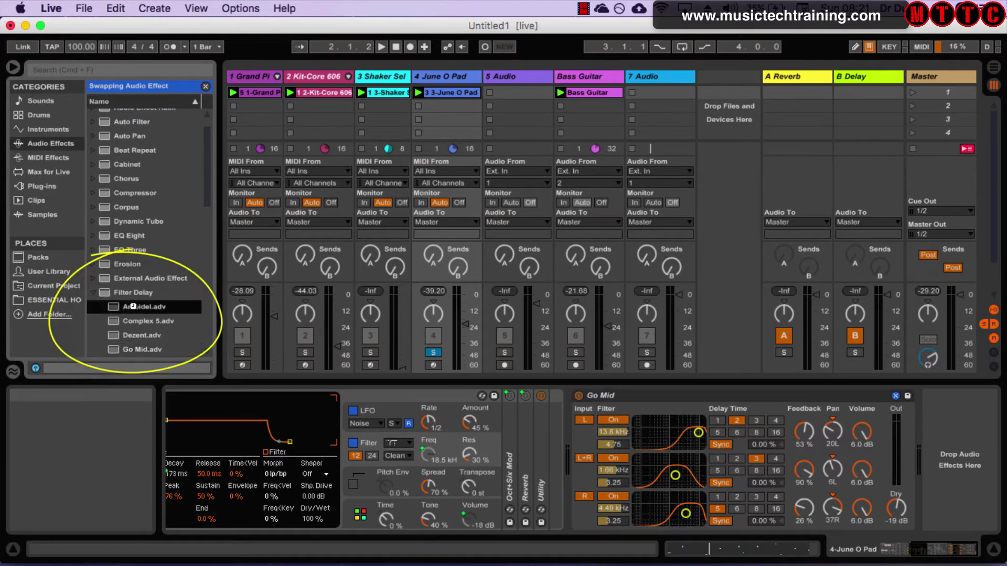
key("space")
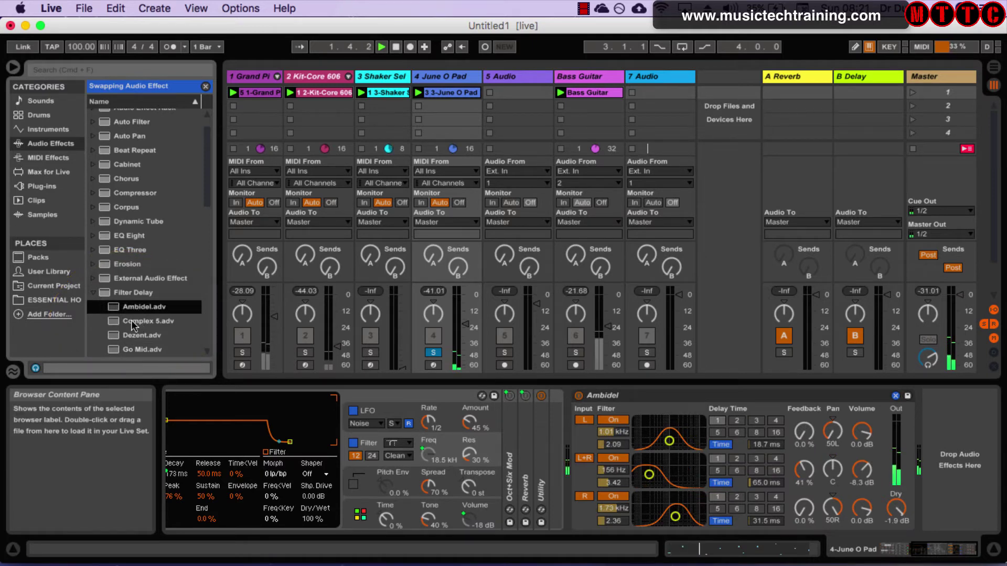
Hot-swap the filter delay to the Complex 5 preset and to the Short preset while auditioning, and stop playback.
left_click(134, 322)
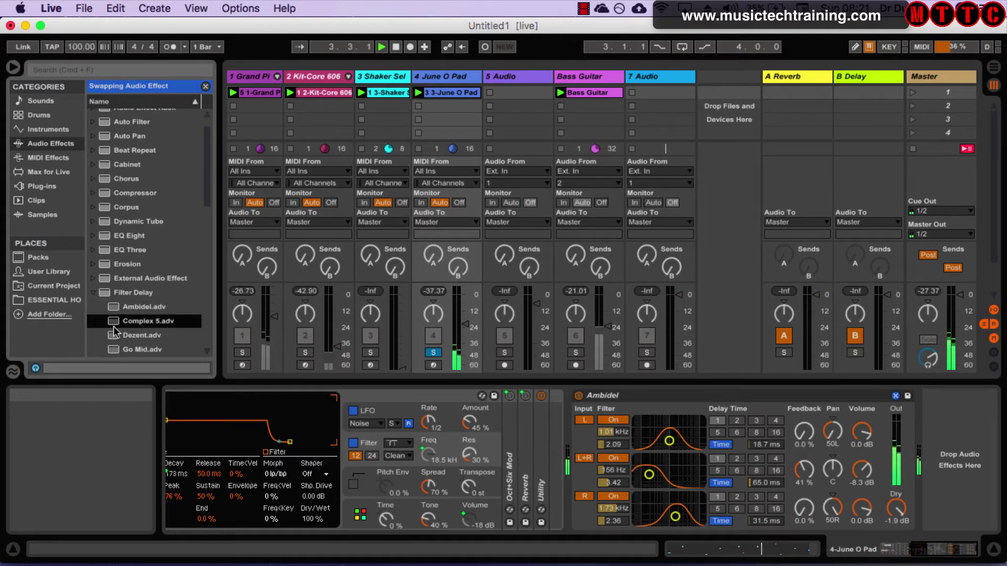
double_click(114, 325)
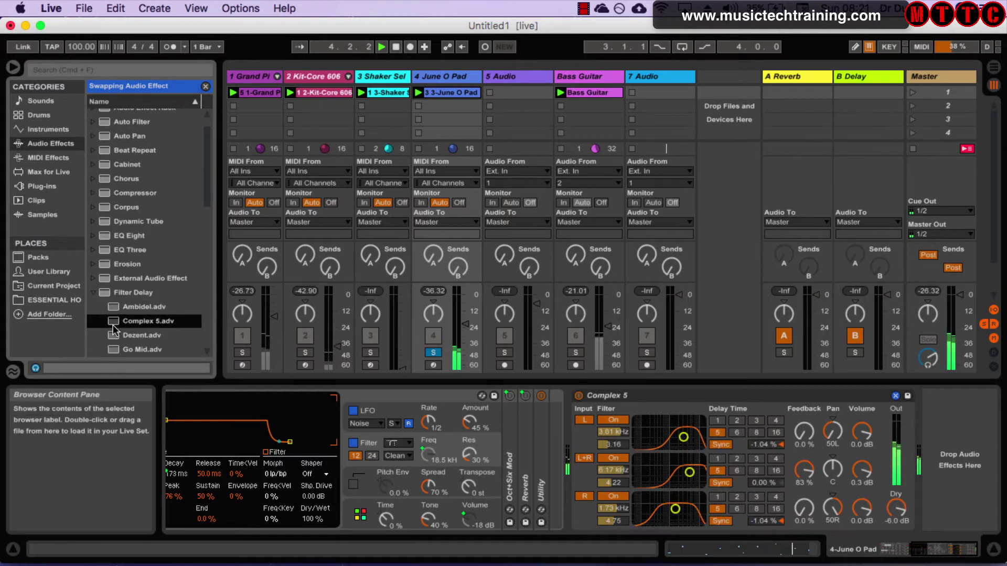
left_click(230, 237)
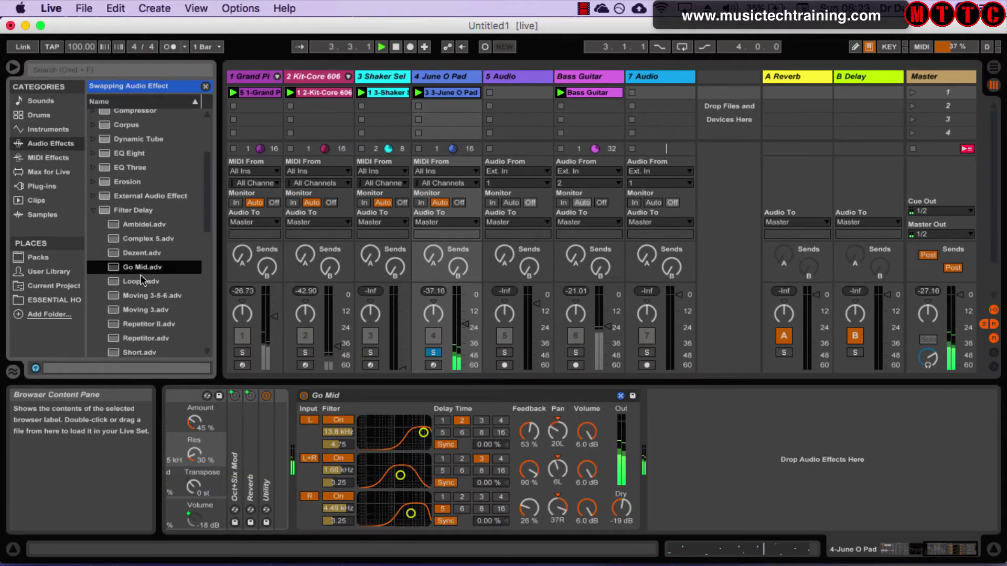
double_click(112, 240)
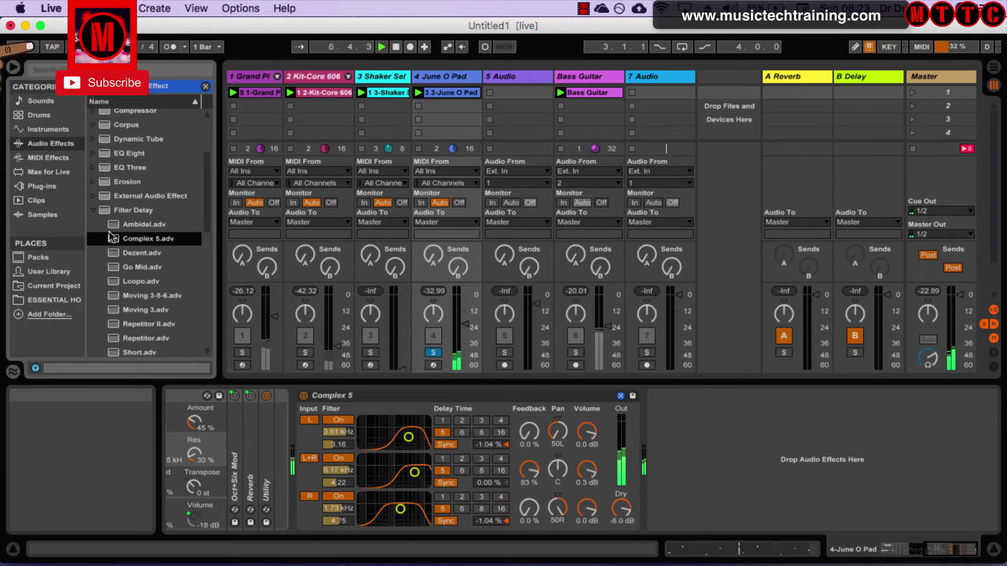
left_click(115, 351)
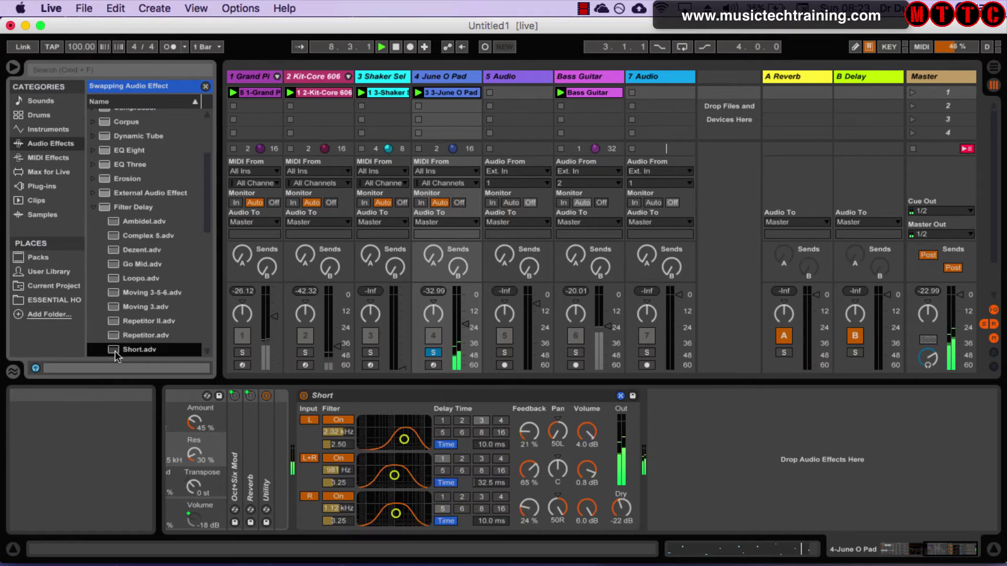
key("space")
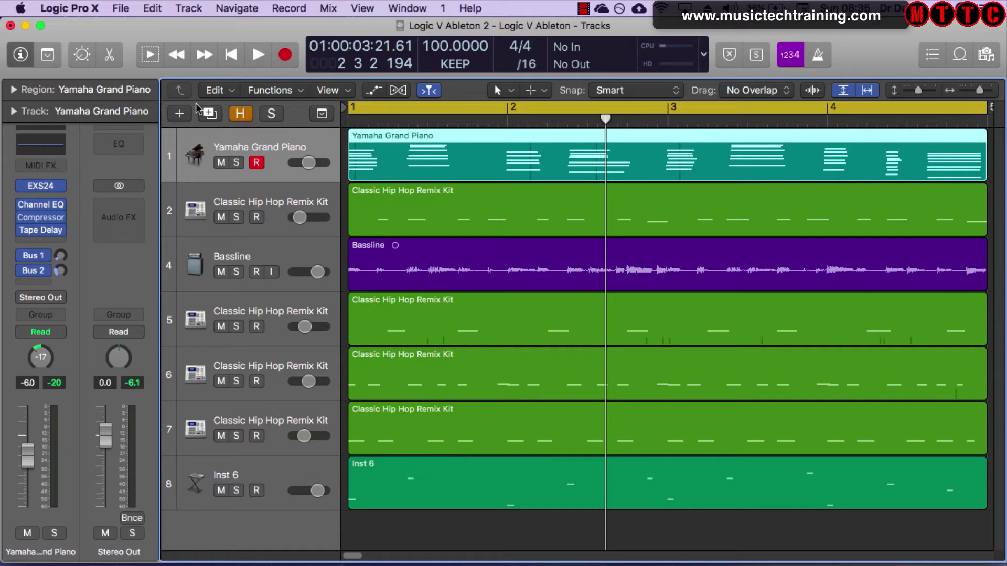
Switch to Logic Pro X, add a software instrument track, and load the Elastic Lead synthesizer patch on it.
left_click(179, 113)
left_click(692, 262)
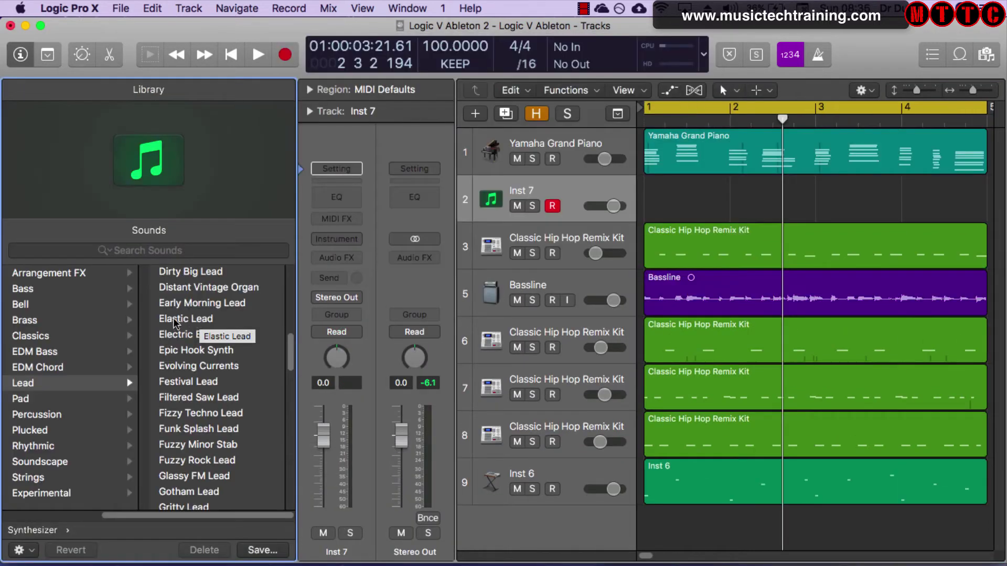
left_click(178, 319)
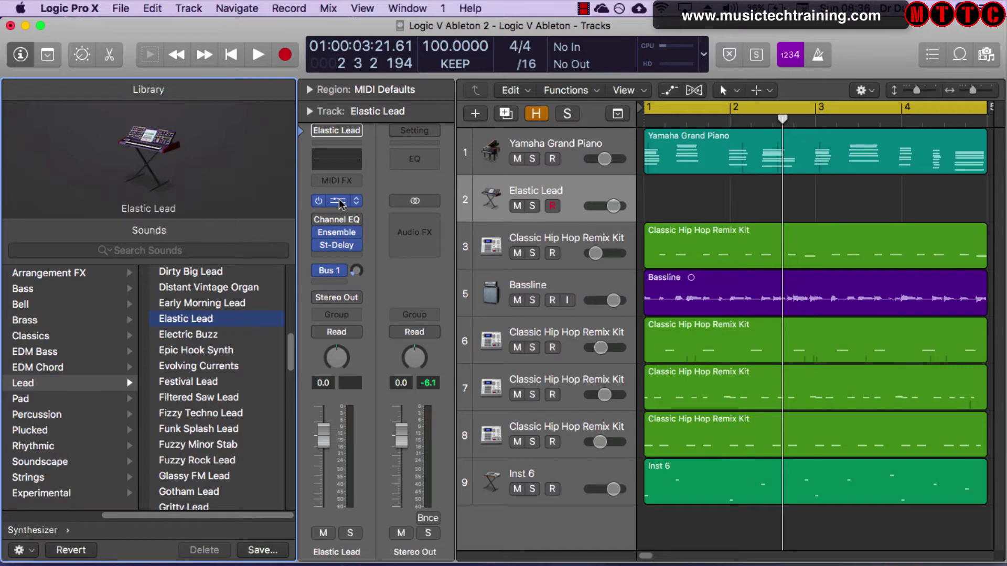
View the Elastic Lead track's ES2 instrument, close it, and show the Bus 1 channel strip beside it.
left_click(339, 202)
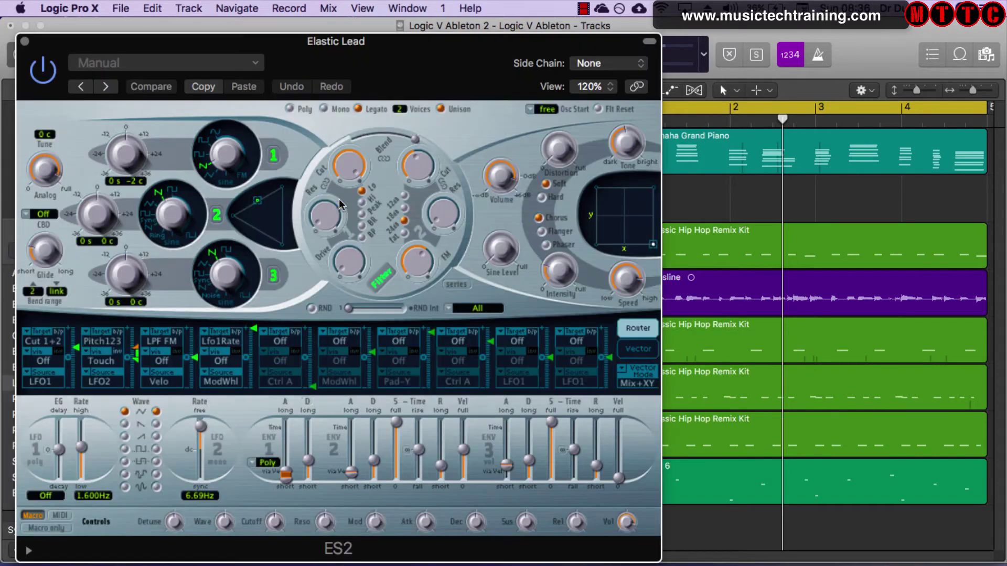
left_click(25, 41)
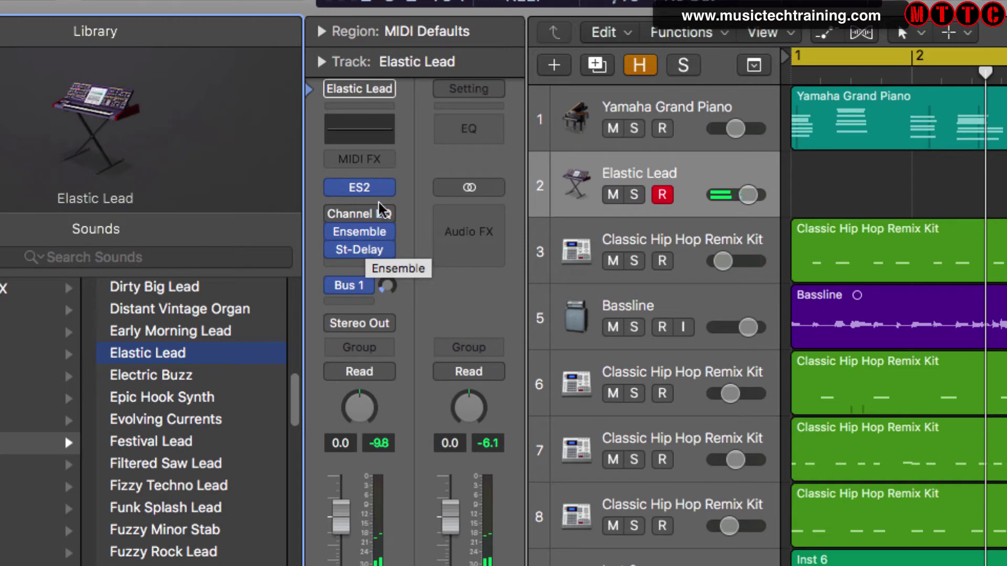
left_click(357, 287)
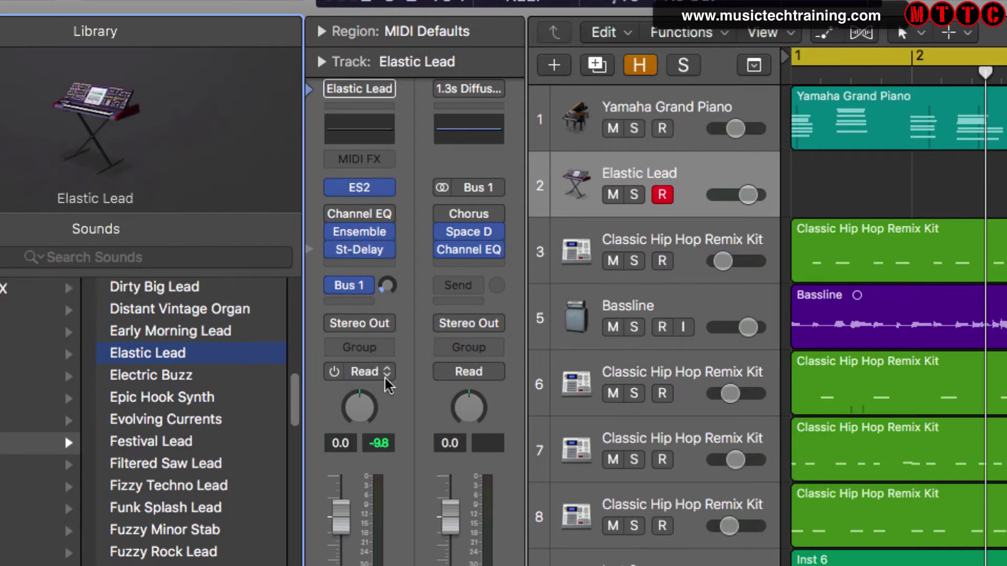
Delete the Elastic Lead track and hide the sound library.
left_click(588, 158)
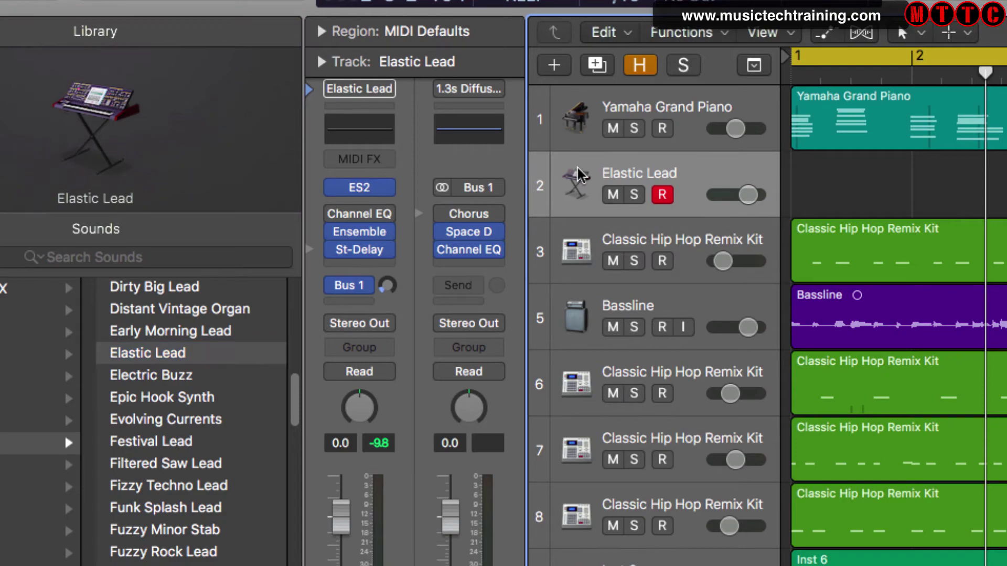
key("super+BackSpace")
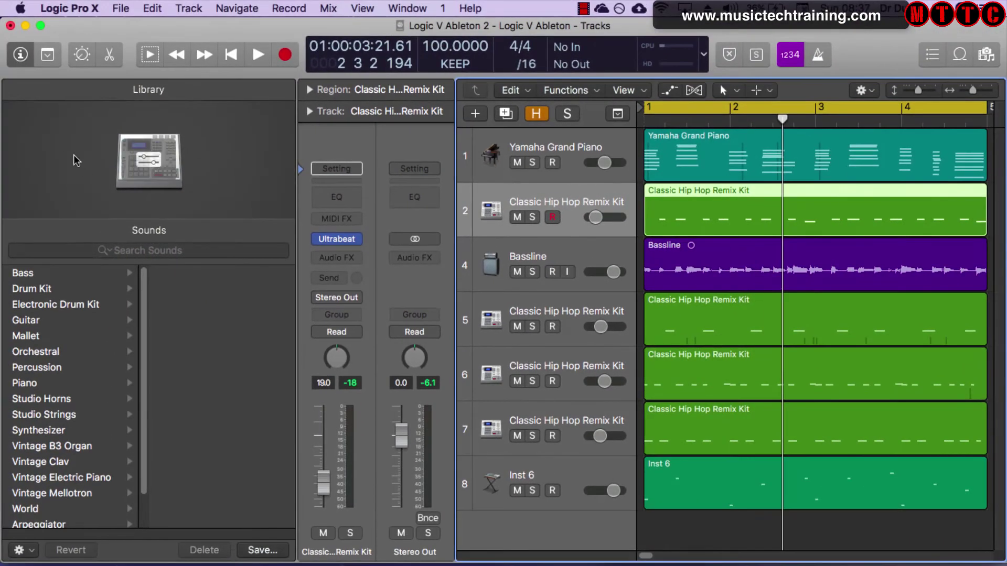
key("y")
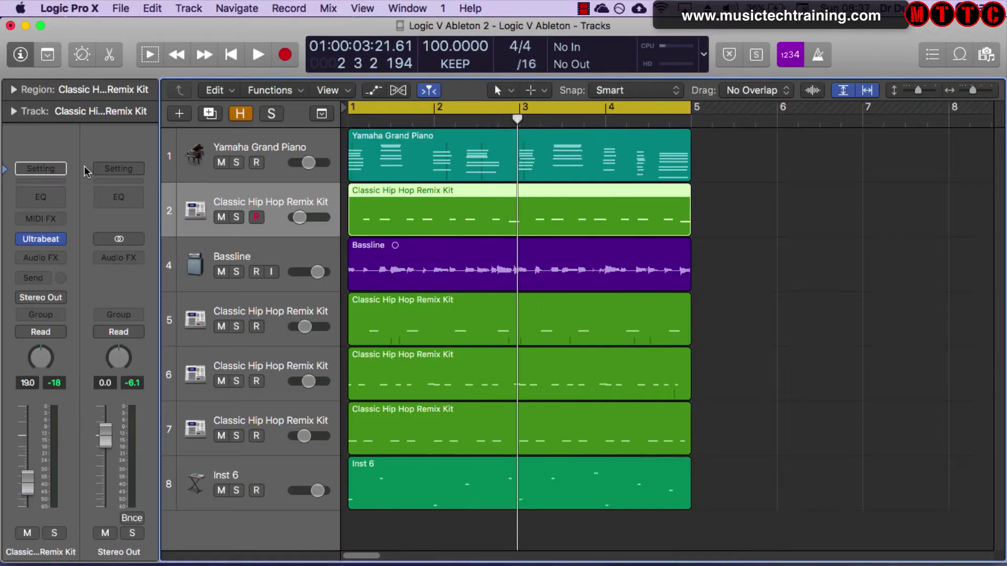
Add a Guitar or Bass track with its default patch below the Bassline track, and delete it again.
left_click(250, 255)
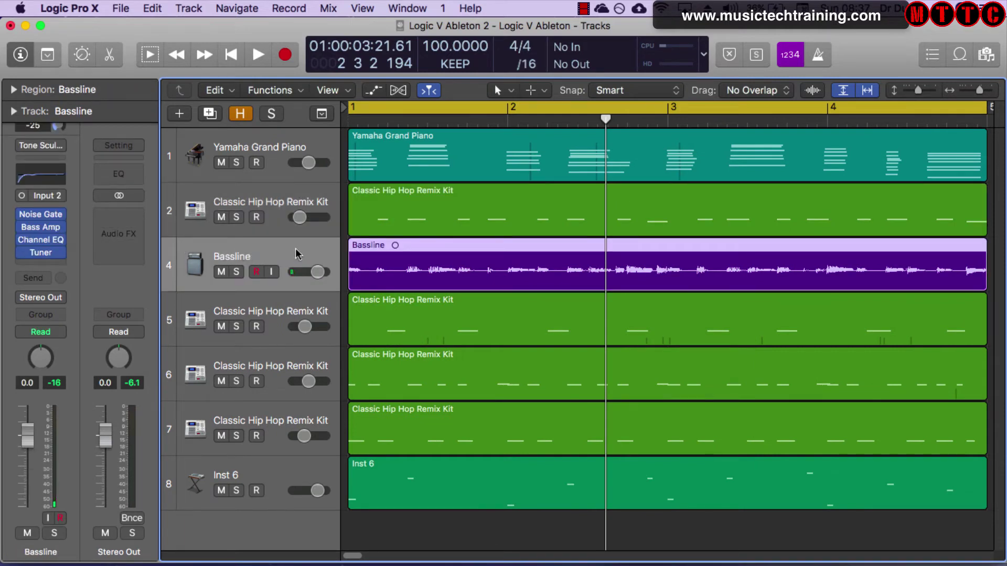
key("alt+super+n")
left_click(495, 97)
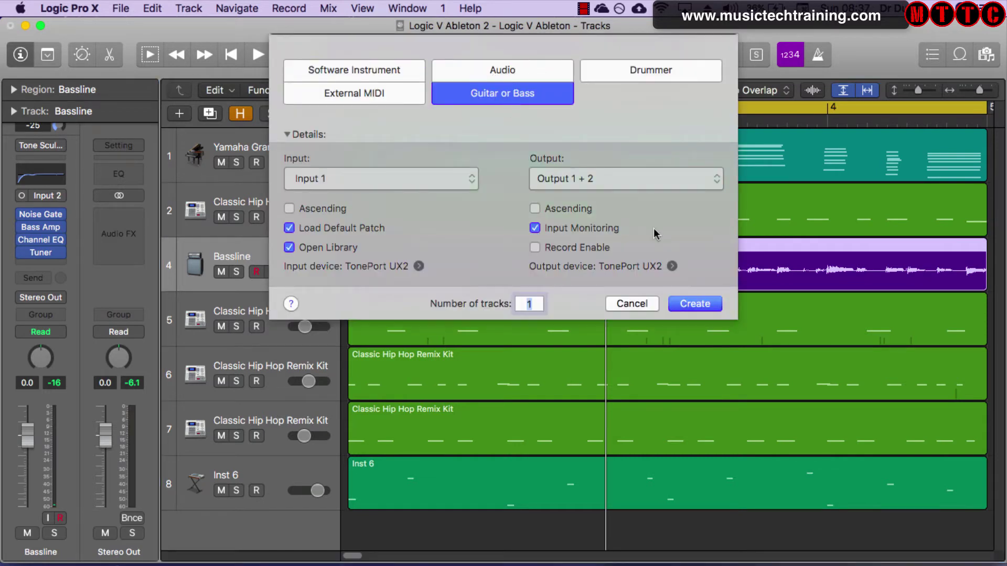
key("Return")
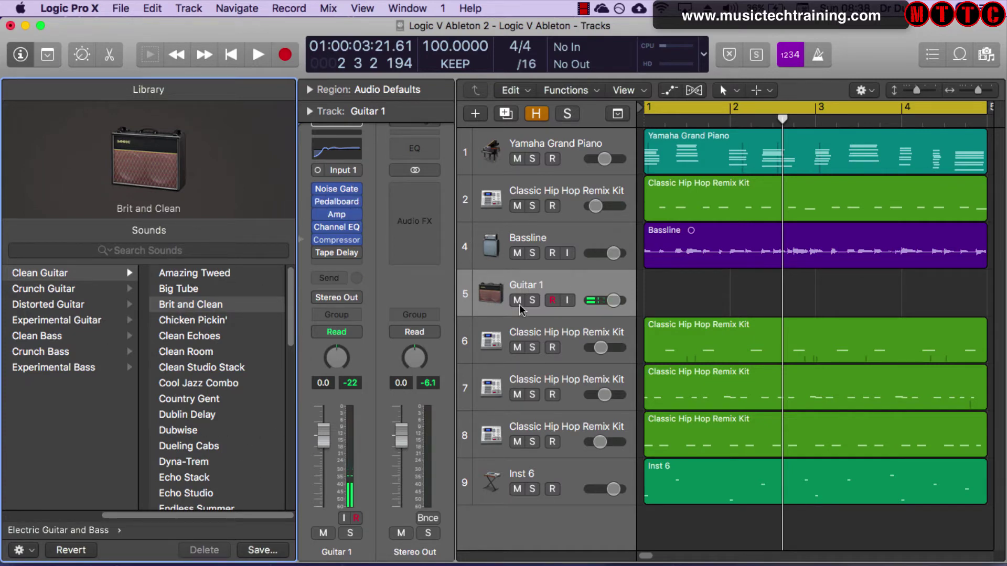
left_click(514, 283)
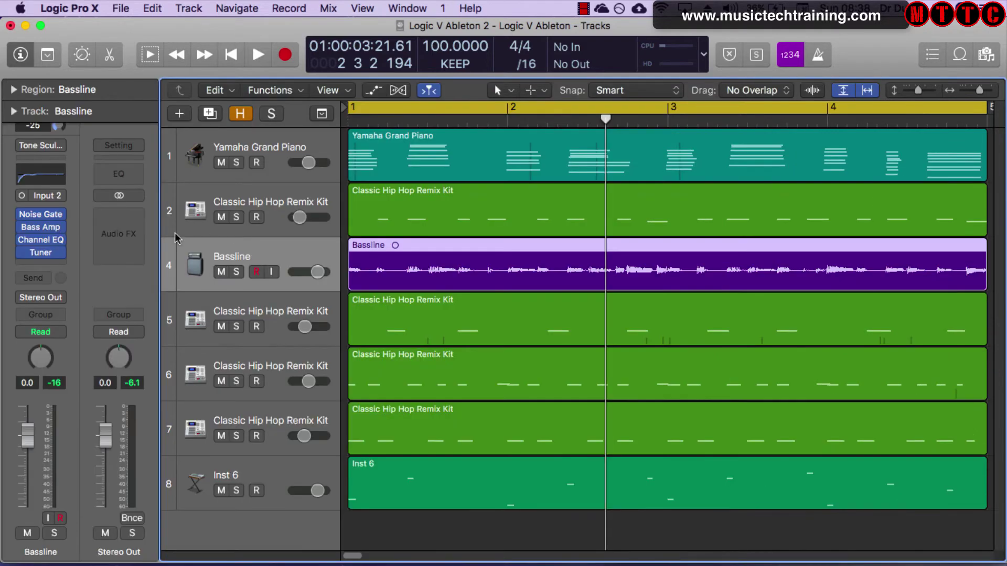
Open the Bass Amp plug-in on the Bassline track and reposition the microphone at the speaker cabinet.
mouse_move(47, 211)
left_click(42, 229)
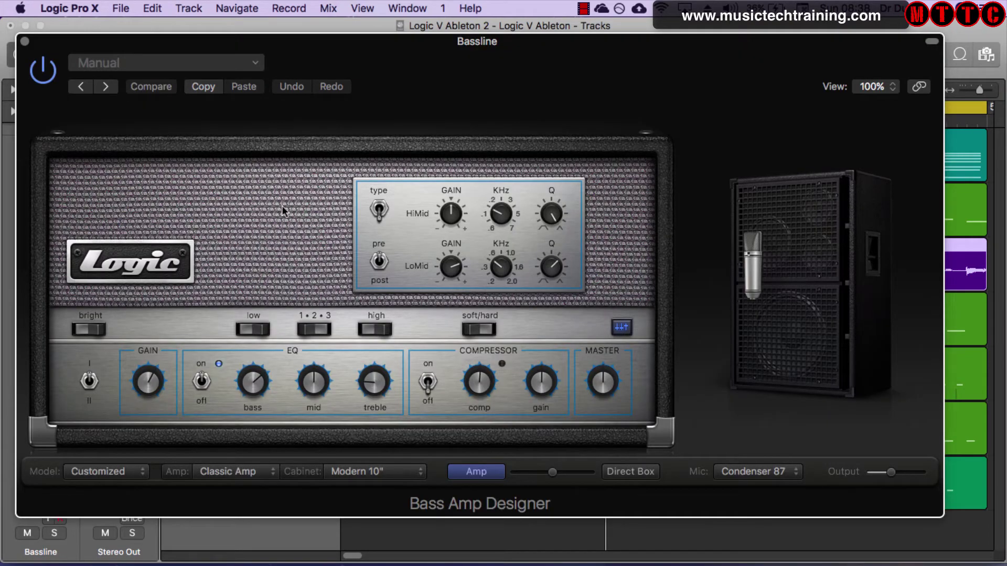
mouse_move(793, 241)
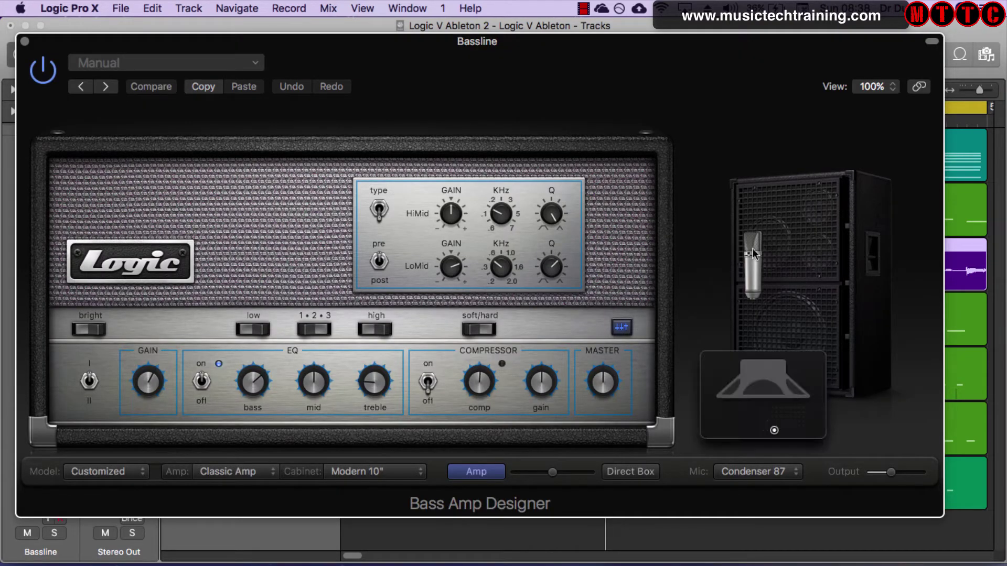
left_click_drag(774, 430, 773, 398)
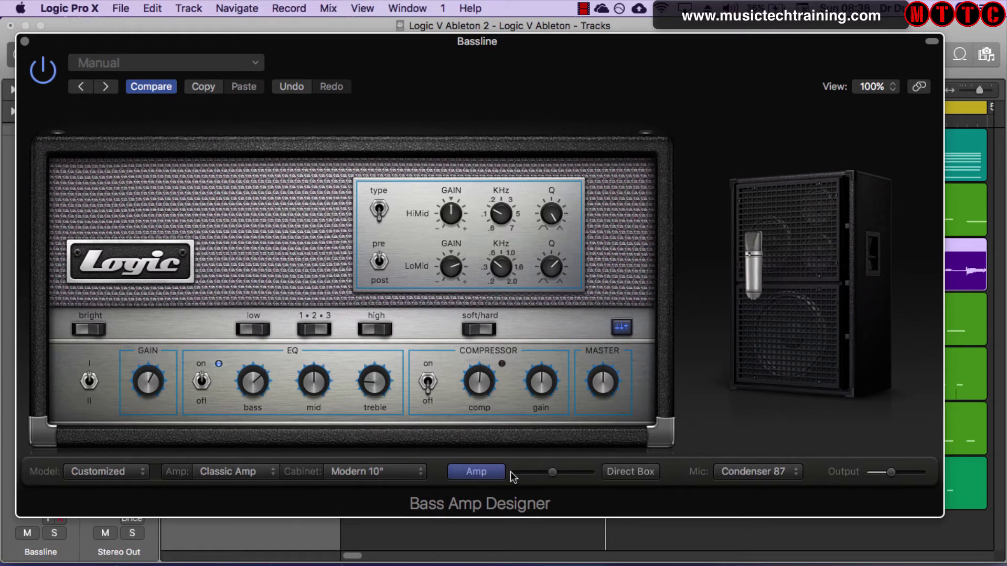
Switch the output to Direct Box and back to Amp, nudge the blend slider, and keep the Condenser 87 microphone.
left_click(623, 473)
left_click(475, 474)
left_click_drag(553, 475, 552, 475)
left_click(770, 475)
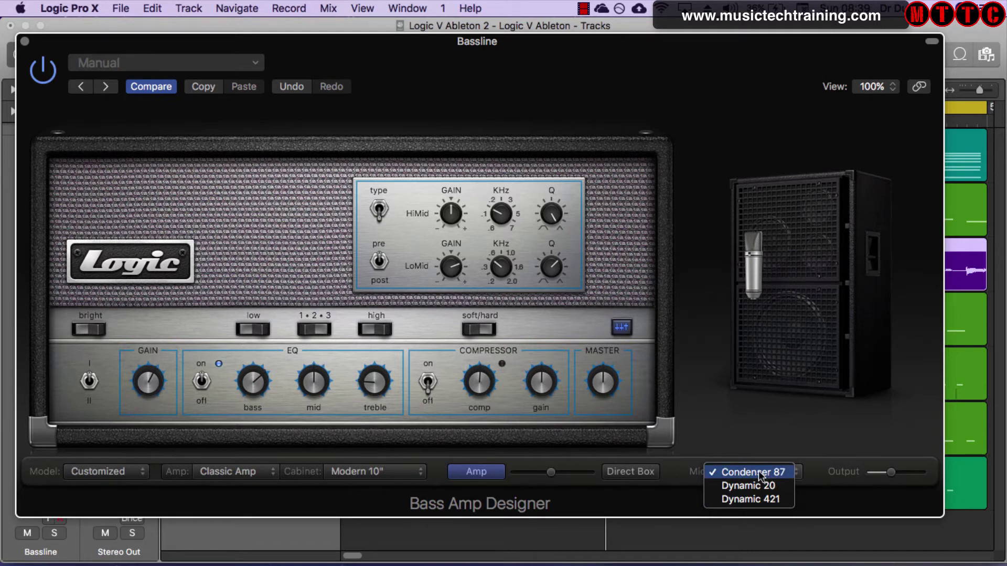
left_click(760, 474)
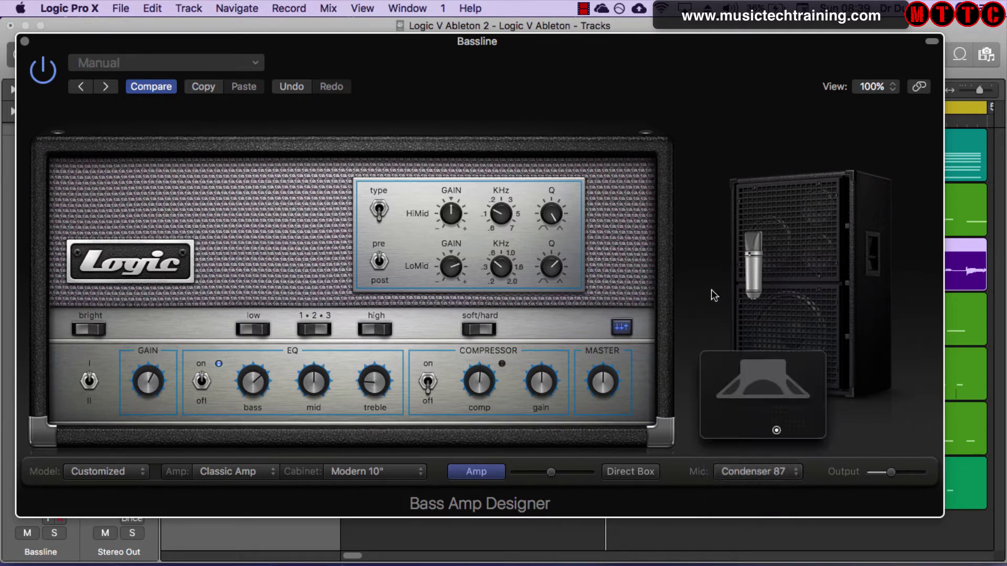
Change the bass amp type to Modern Amp and to Flip-Top Amp.
left_click(260, 472)
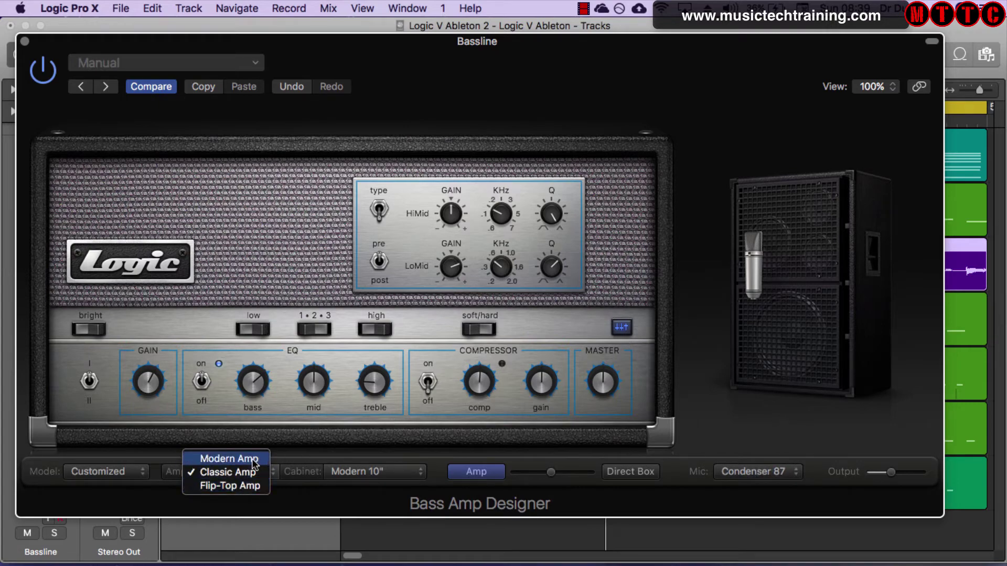
left_click(253, 459)
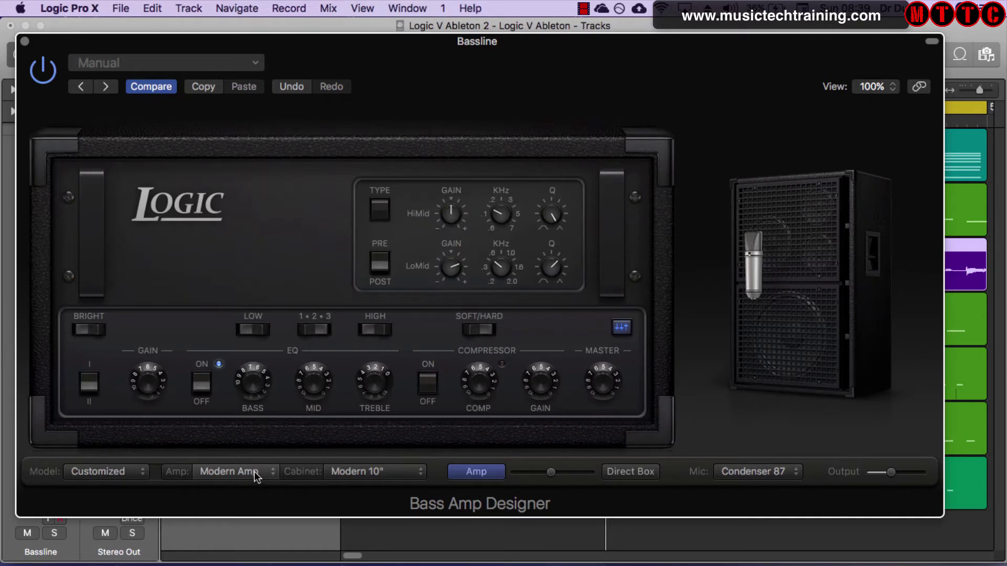
left_click(256, 474)
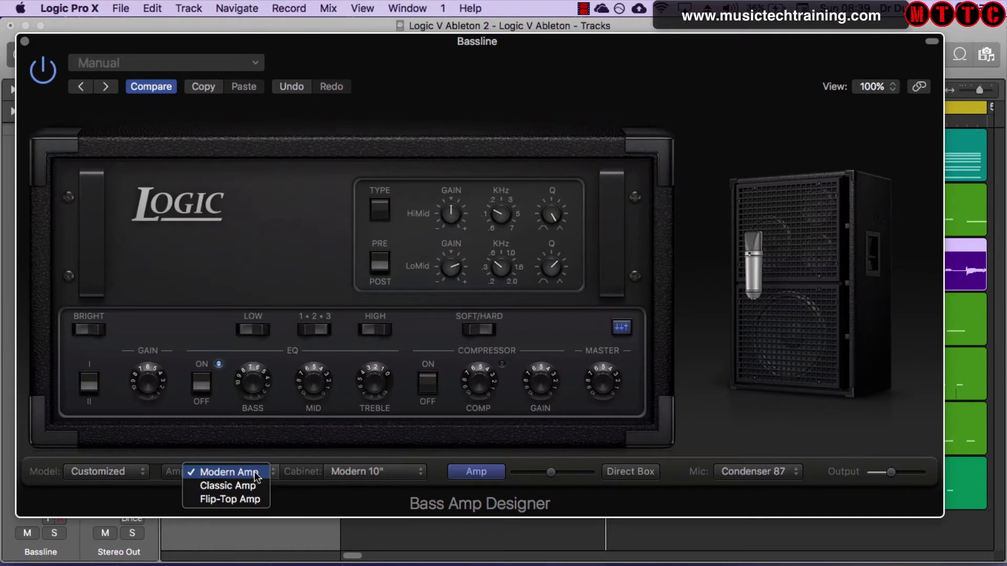
left_click(253, 500)
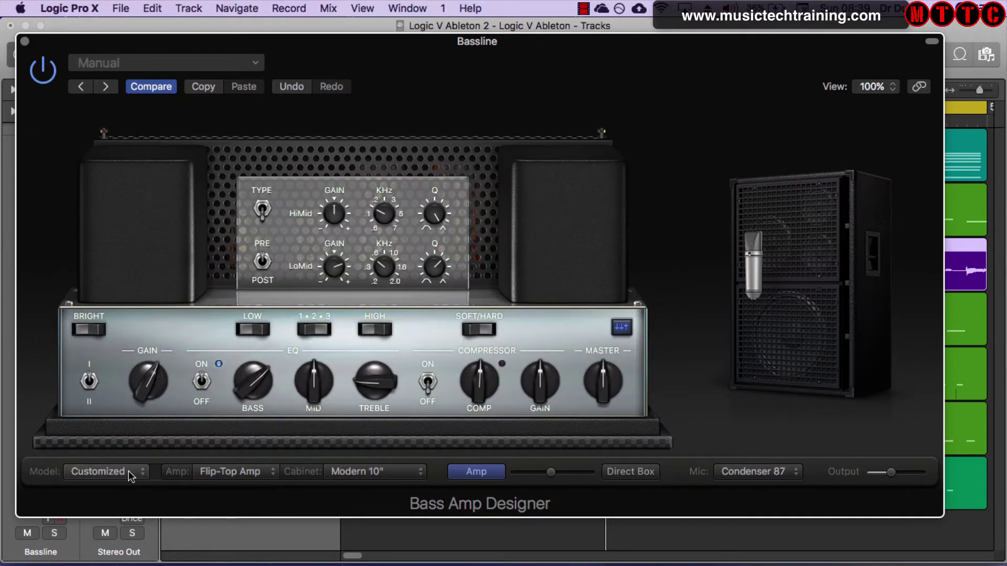
Set the bass amp model to Modern Amp, review the cabinet choices without changing them, and close the plug-in.
left_click(128, 471)
left_click(116, 406)
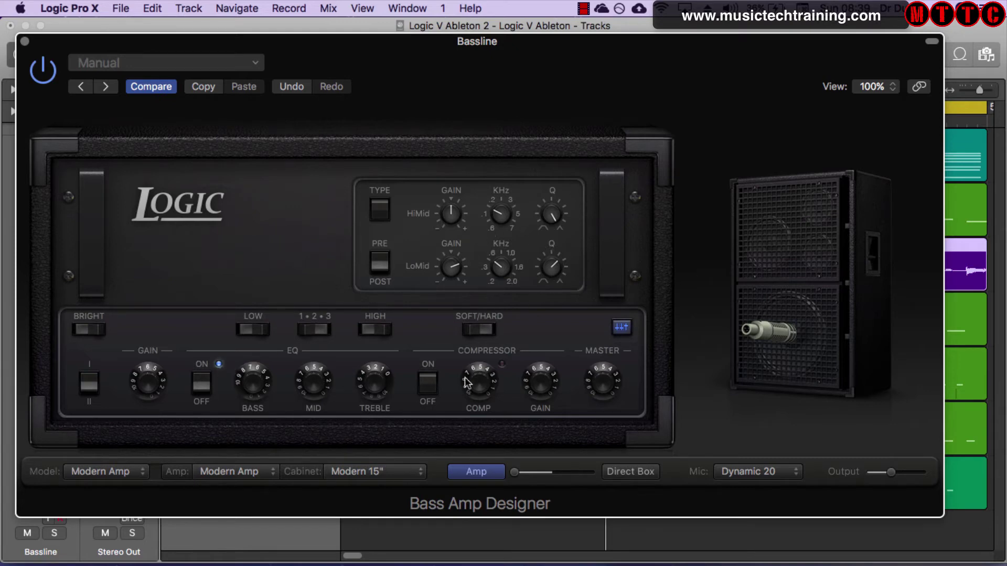
mouse_move(761, 290)
left_click(416, 471)
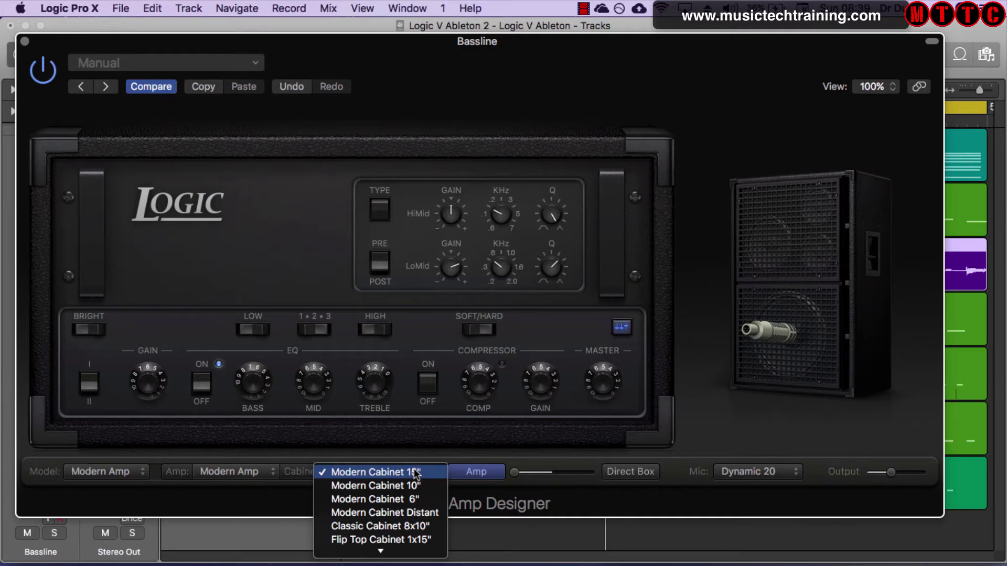
mouse_move(414, 550)
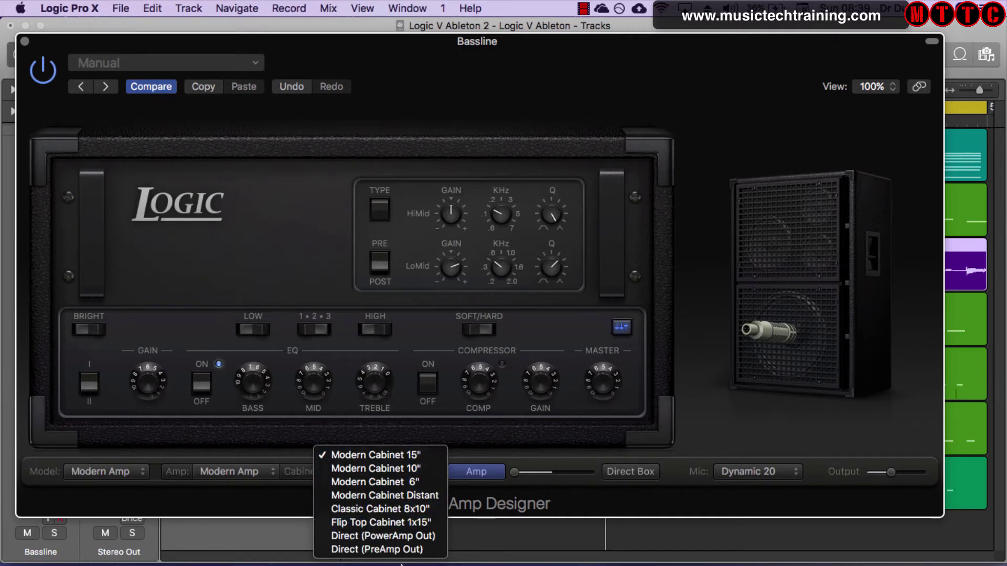
left_click(721, 79)
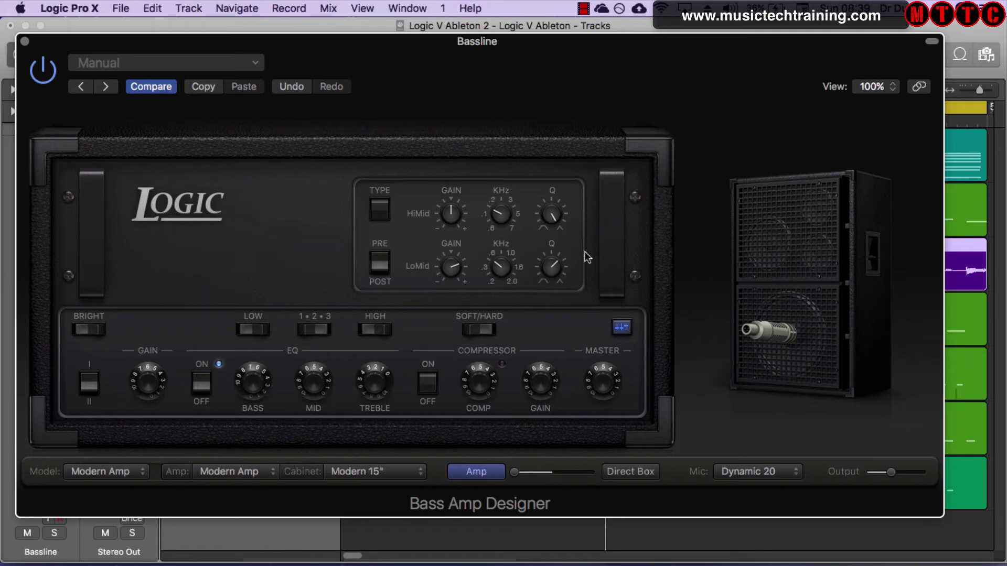
mouse_move(785, 267)
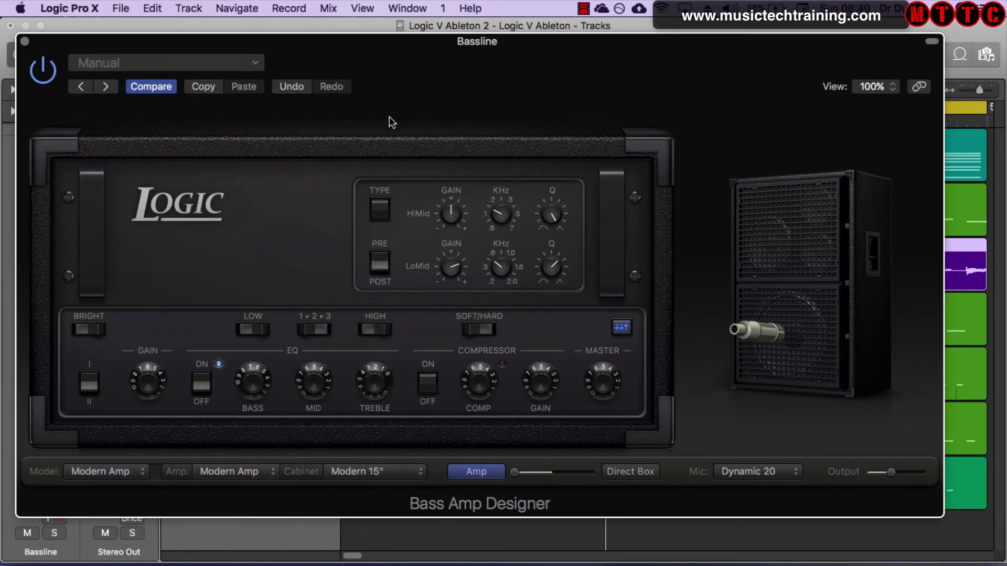
left_click(24, 41)
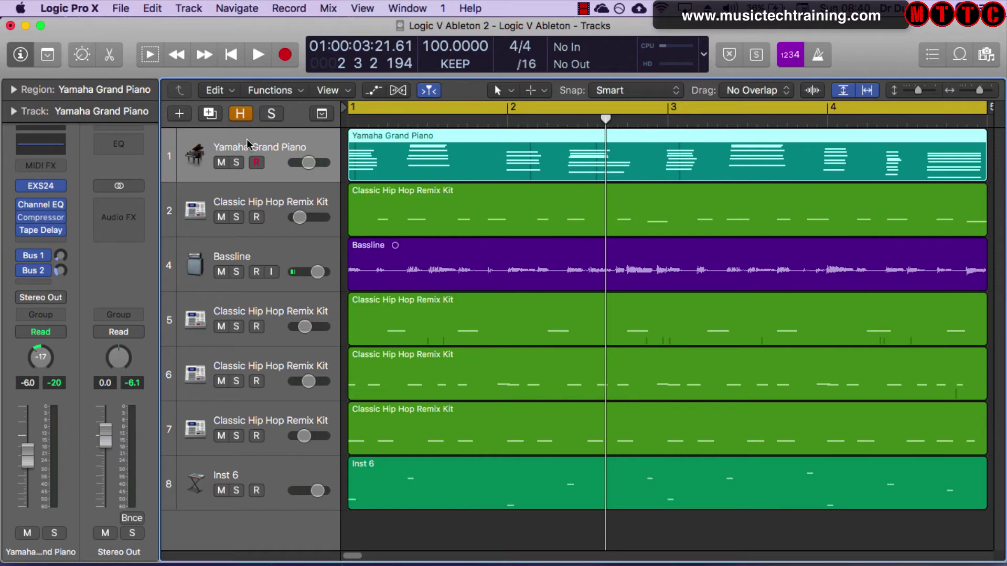
Solo the Yamaha Grand Piano track, play it from the start of the project, and stop playback.
left_click(236, 164)
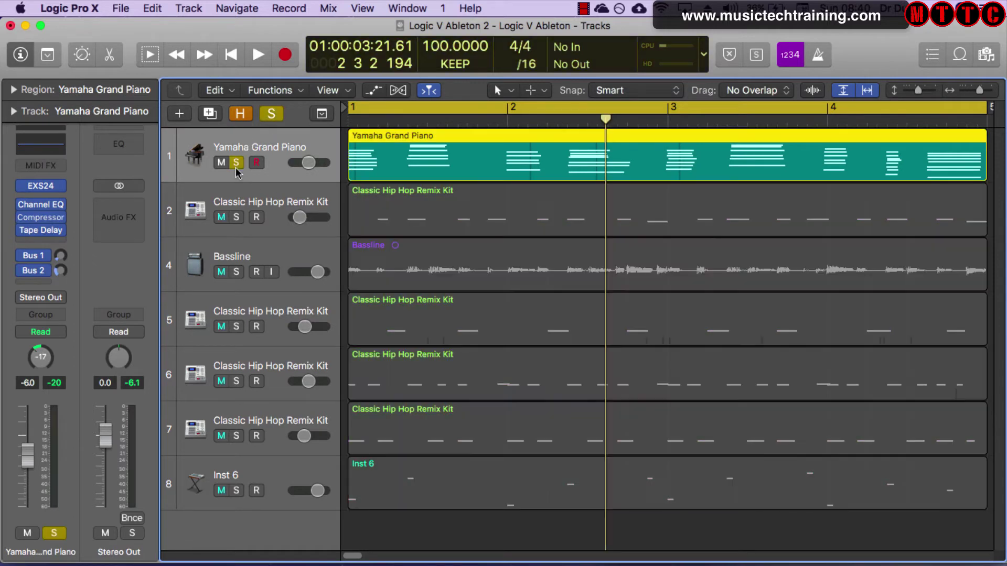
key("Return")
key("space")
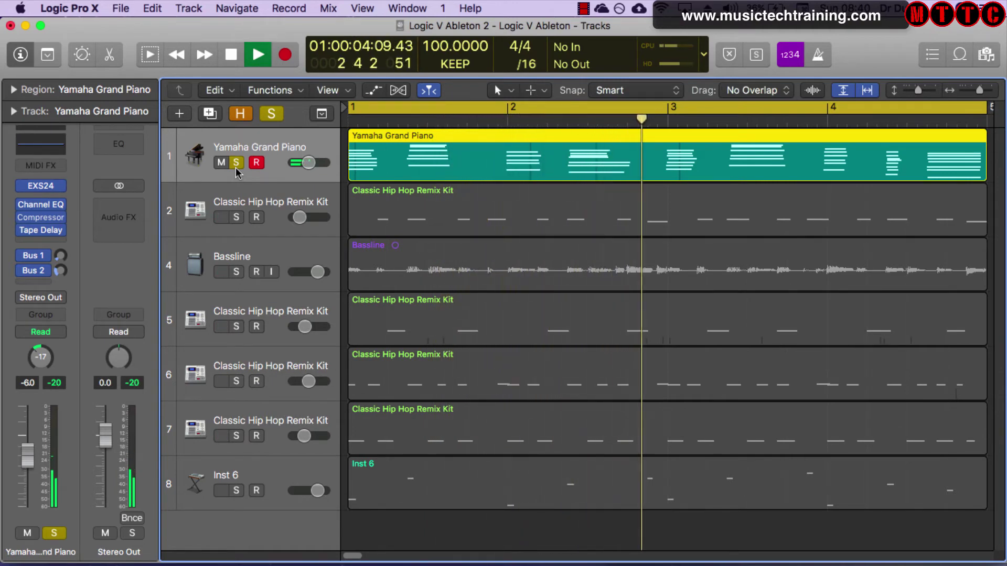
key("space")
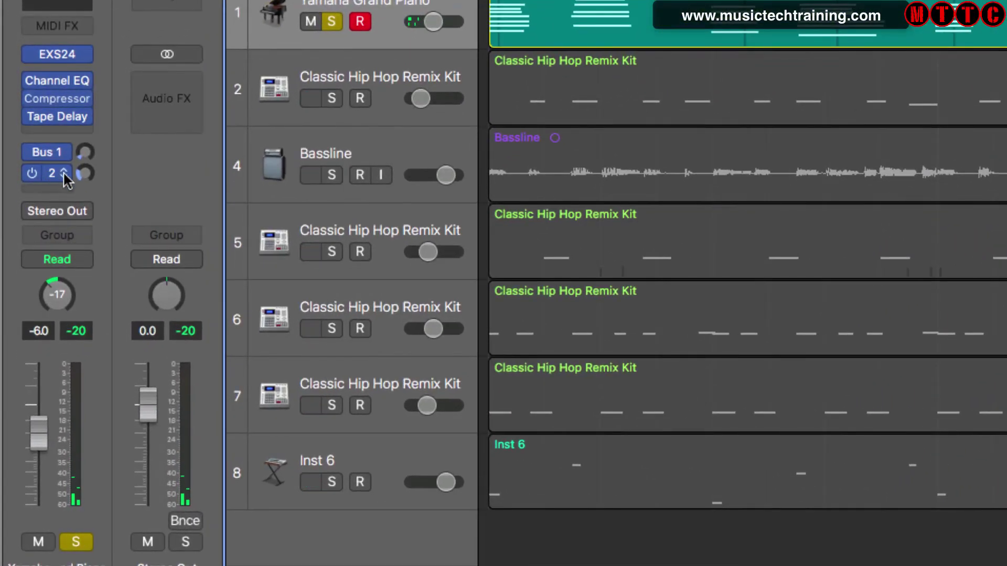
Bypass the piano's Bus 1 and Bus 2 sends and audition the track without them.
left_click(53, 176)
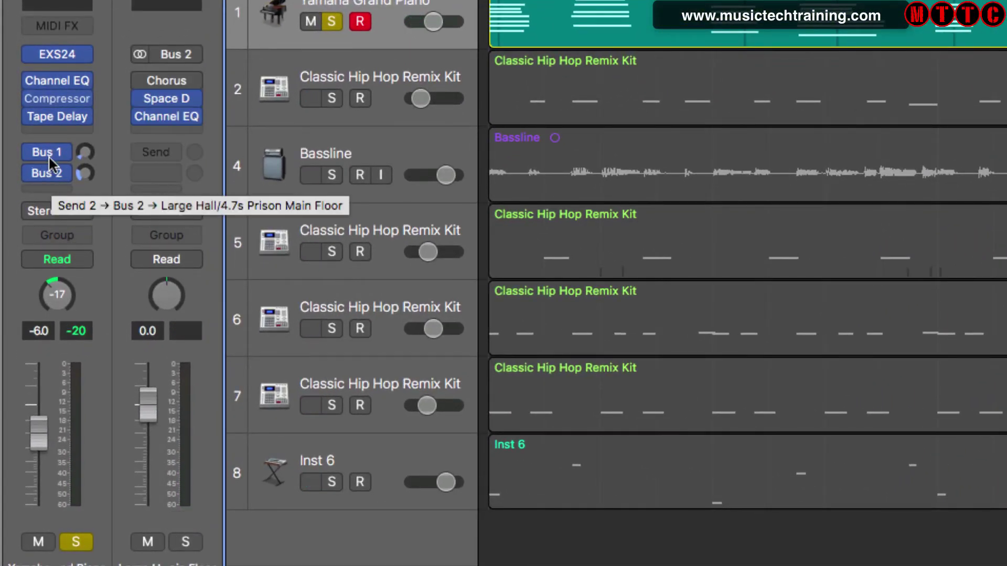
left_click(49, 150)
left_click(53, 175)
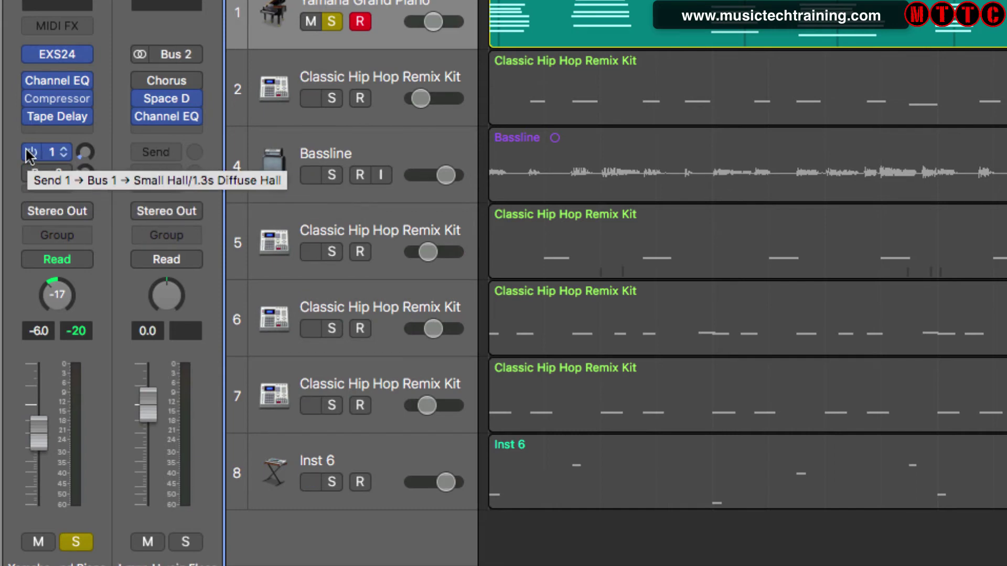
key("space")
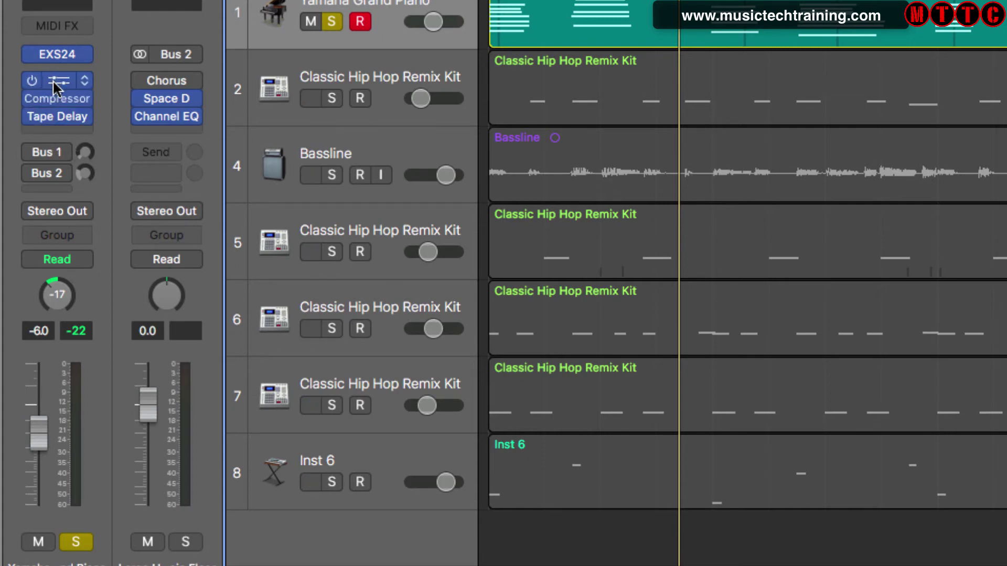
Insert a stereo Space Designer reverb after the Tape Delay on the piano track and reposition its window.
left_click(56, 130)
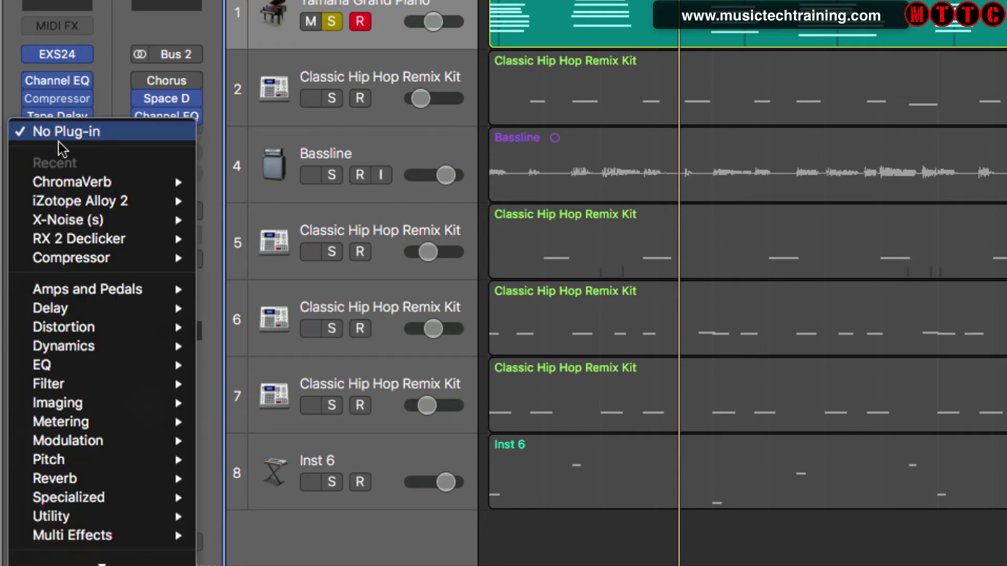
mouse_move(86, 543)
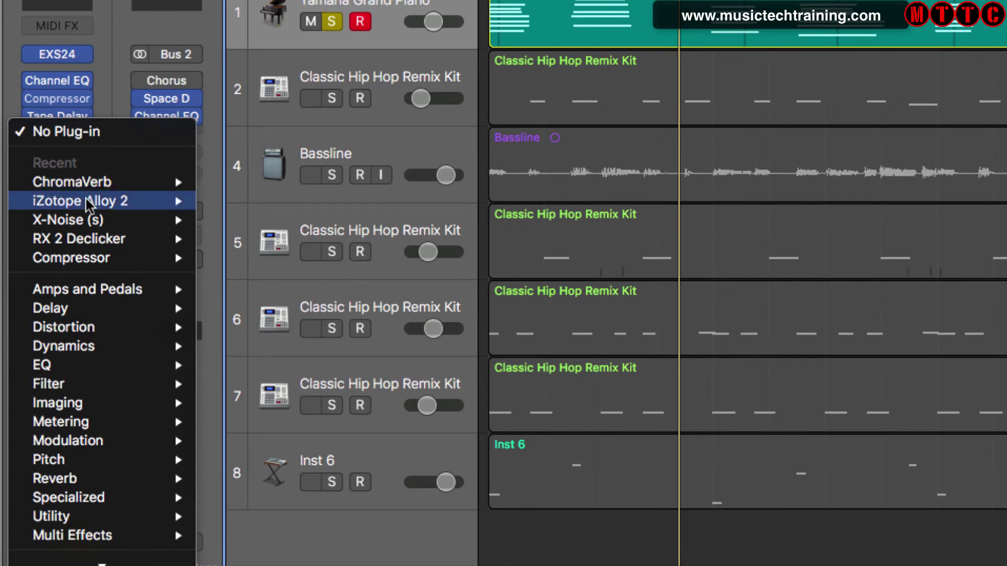
mouse_move(93, 301)
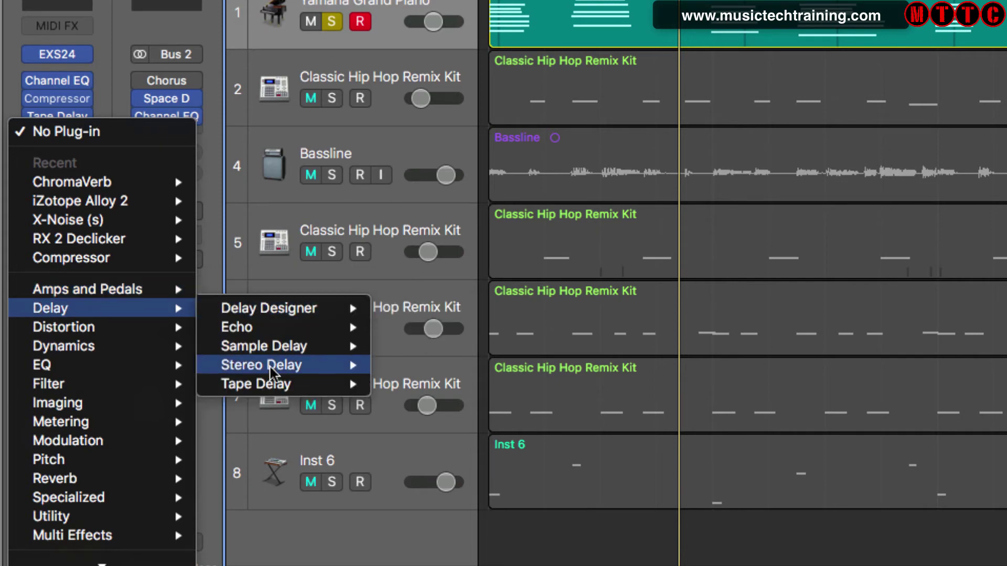
mouse_move(282, 323)
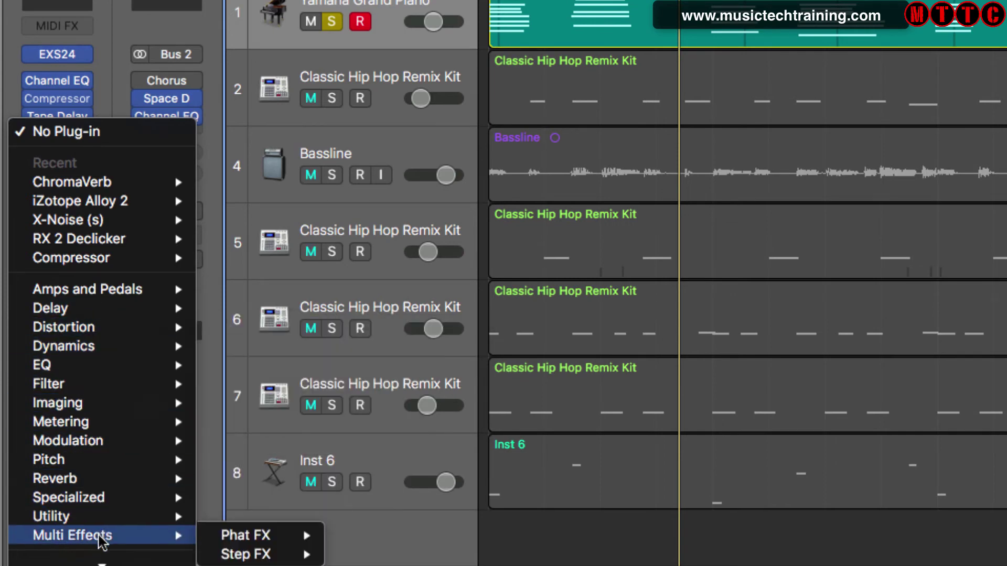
mouse_move(105, 384)
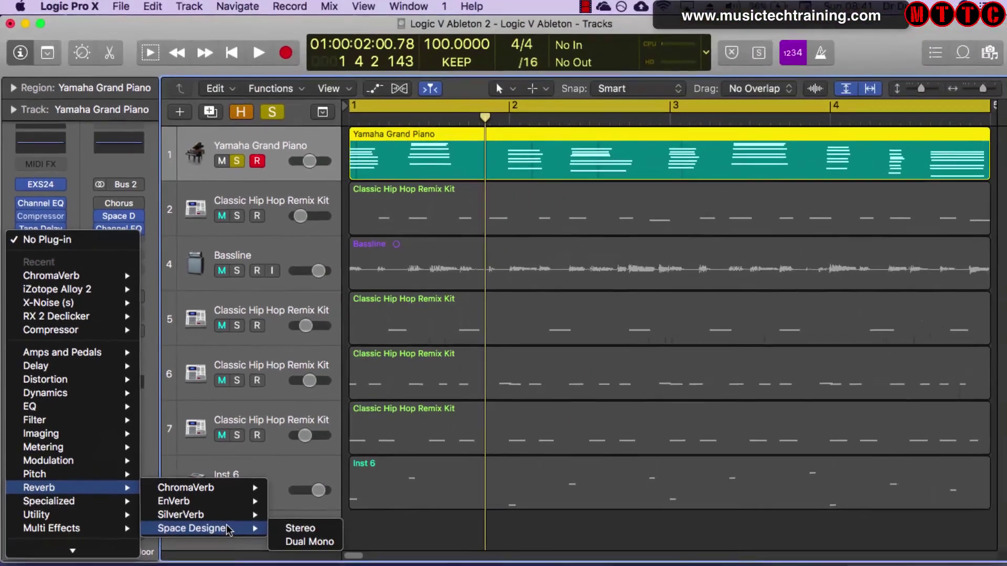
left_click(308, 532)
left_click_drag(317, 96, 599, 4)
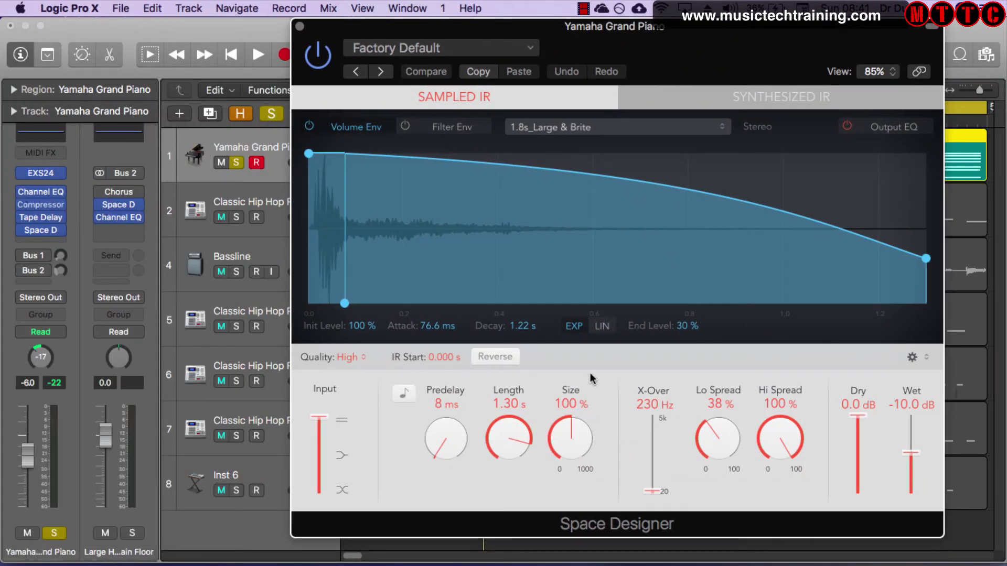
Browse Space Designer's factory presets, load 03.5s Large Hall from the large-space halls, and close the plug-in window.
left_click(462, 49)
left_click(464, 49)
left_click(531, 48)
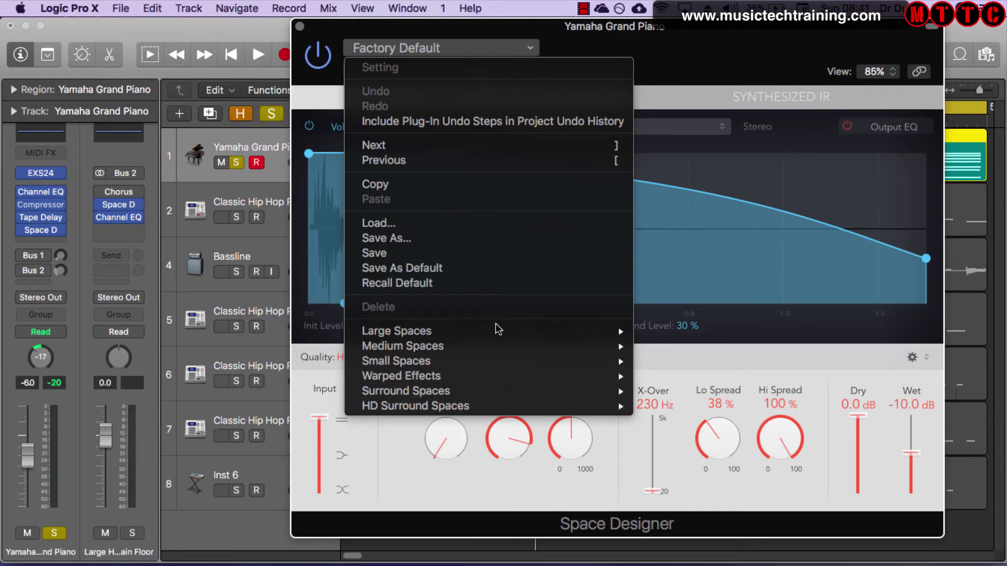
mouse_move(494, 334)
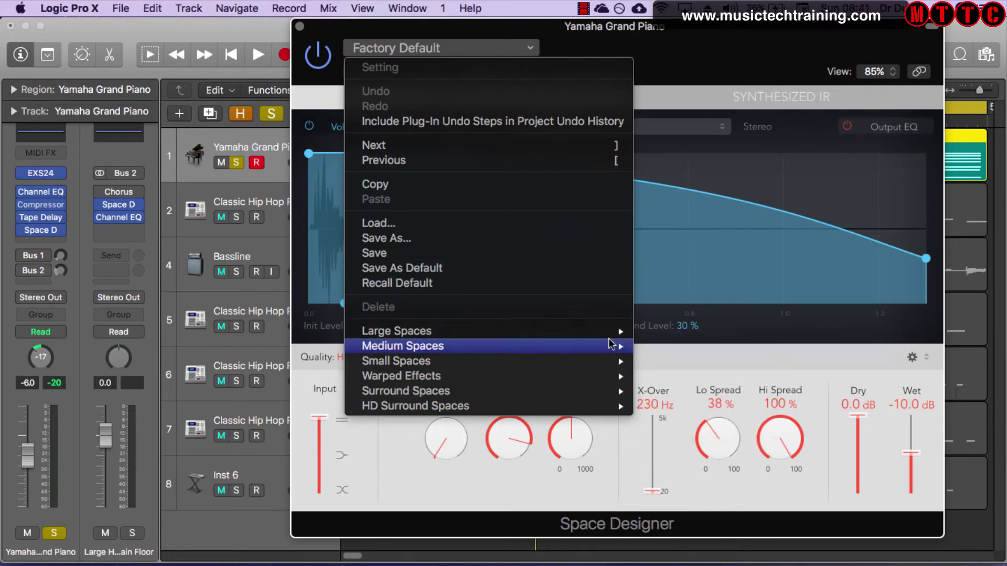
mouse_move(696, 333)
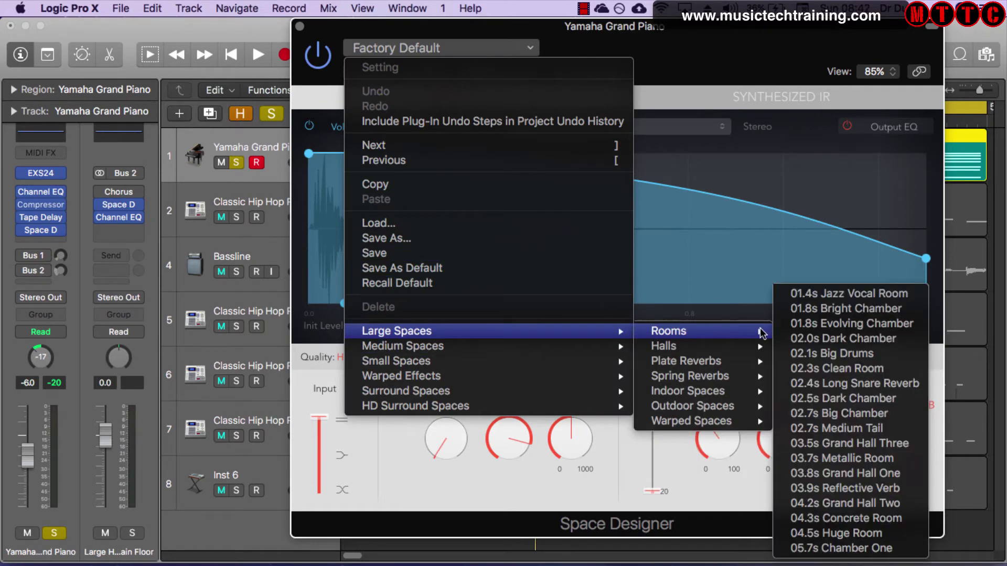
mouse_move(757, 348)
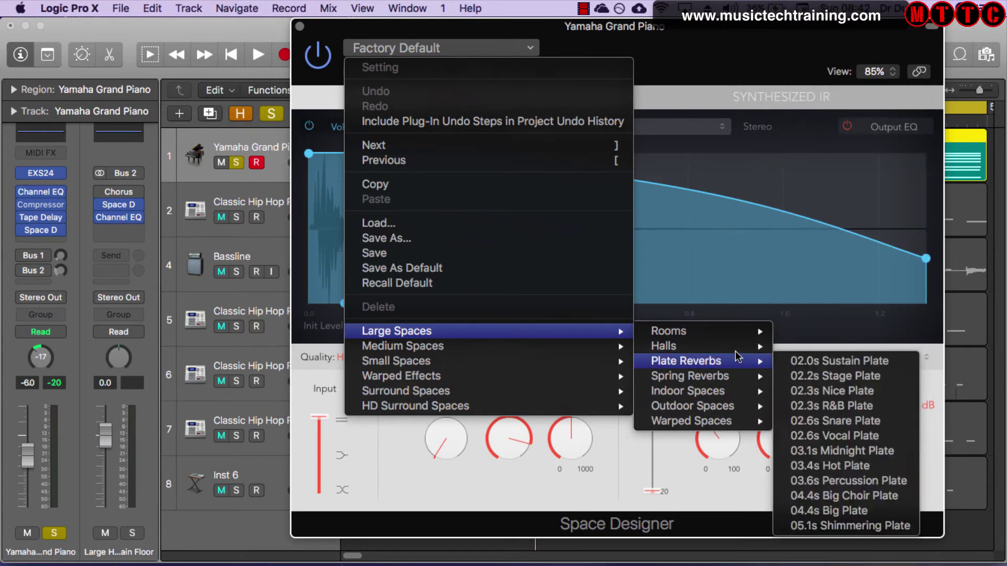
mouse_move(752, 393)
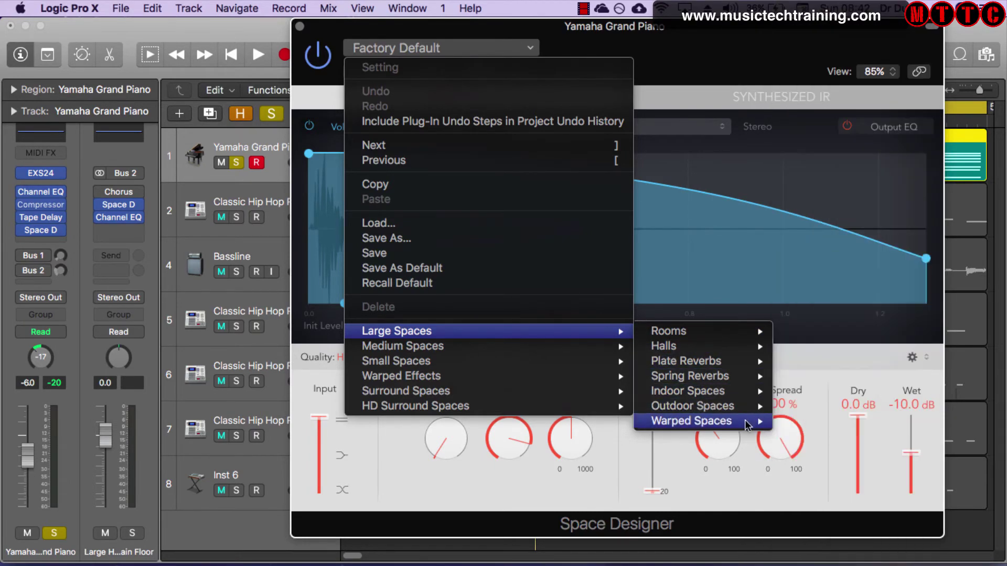
mouse_move(551, 350)
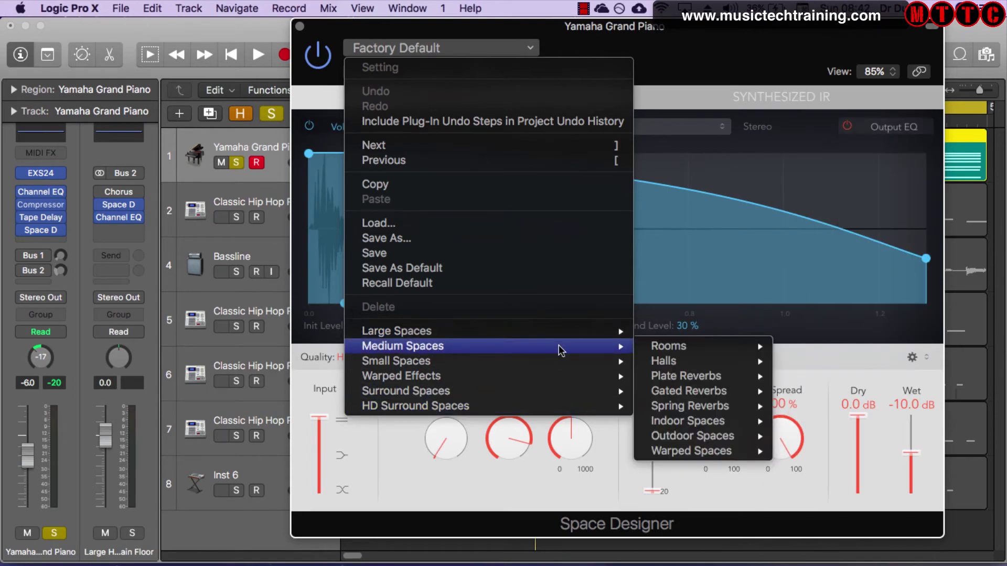
mouse_move(584, 333)
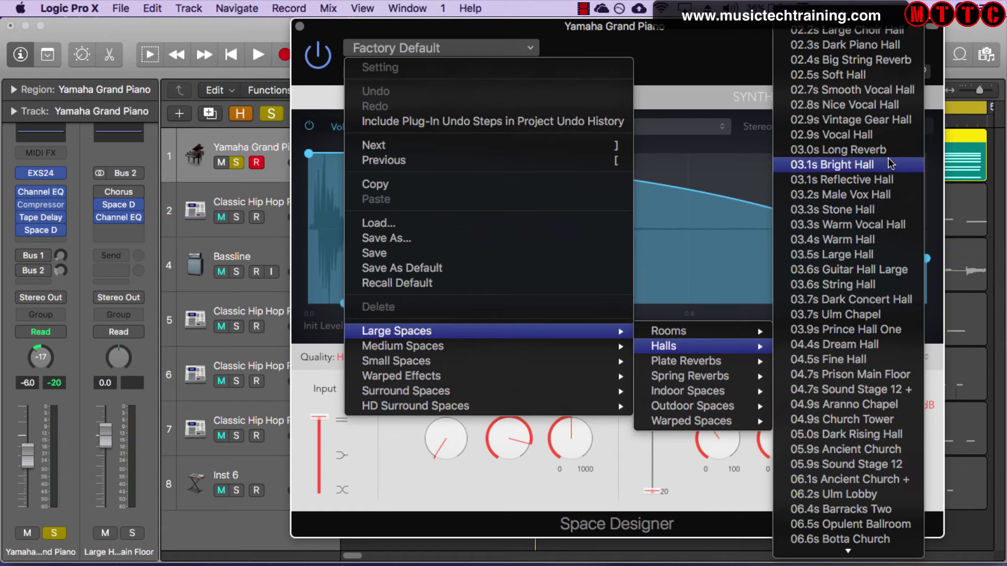
left_click(887, 256)
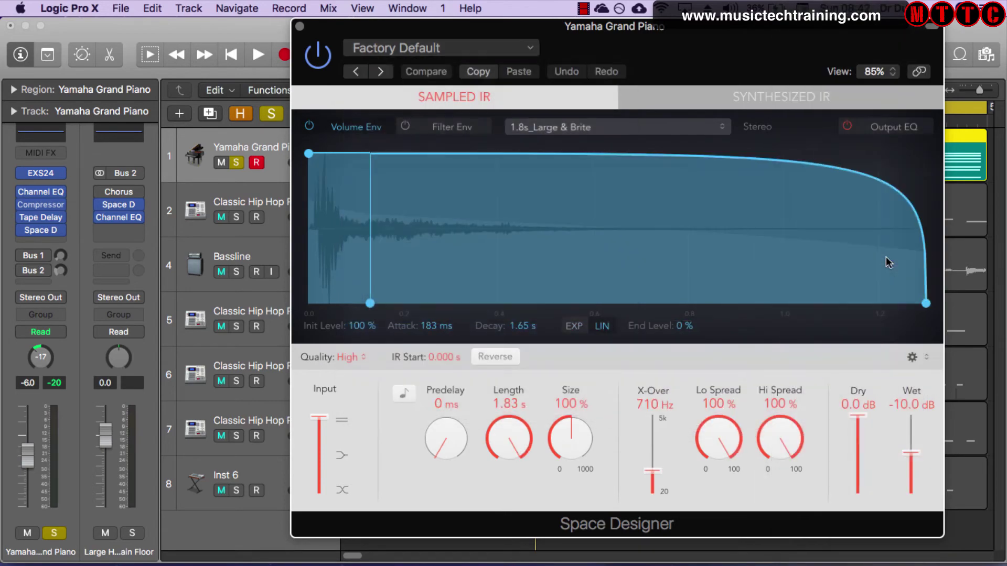
left_click(45, 231)
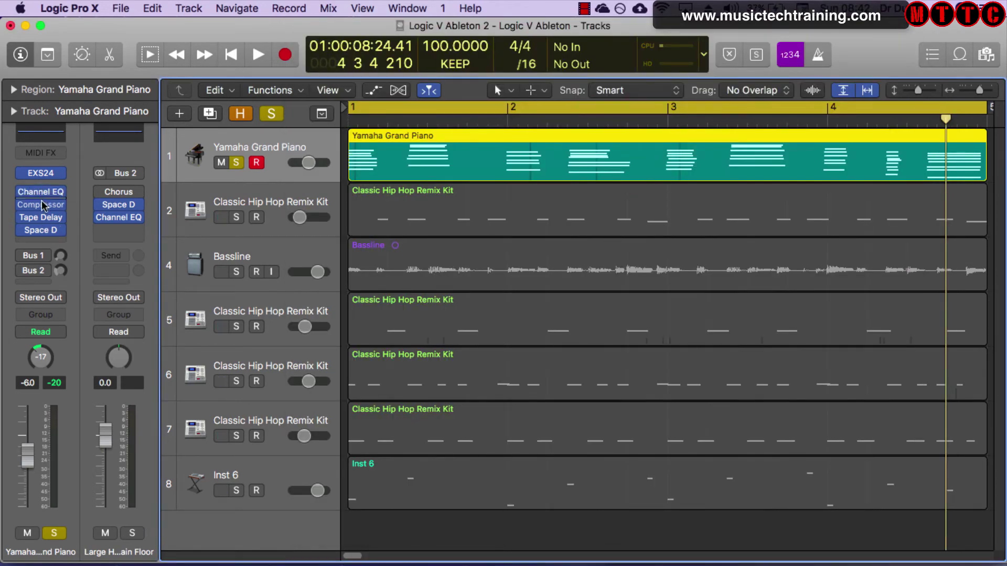
Open and dismiss the plug-in list for the piano's next empty effect slot, and remove Space Designer from the piano channel.
mouse_move(41, 232)
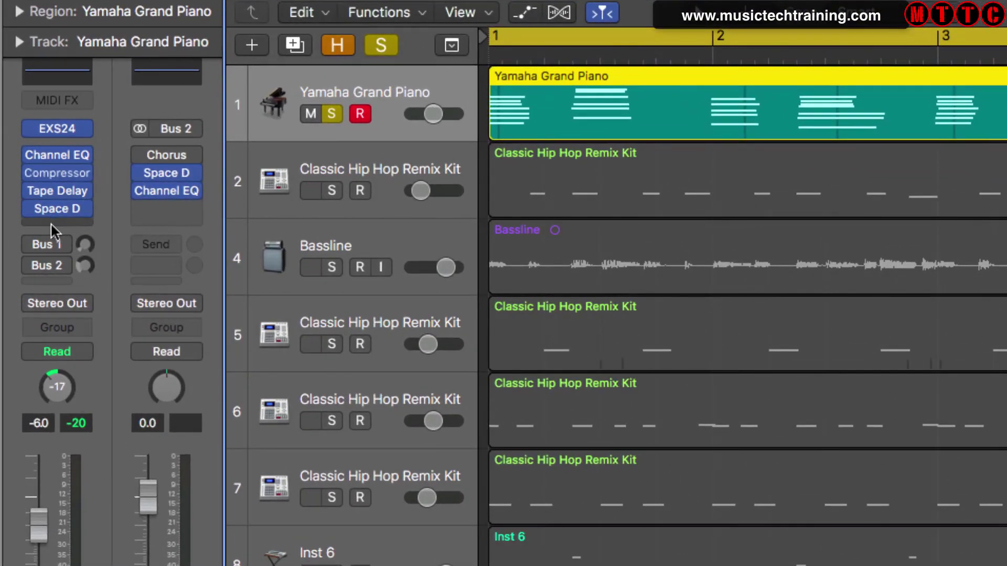
left_click(52, 223)
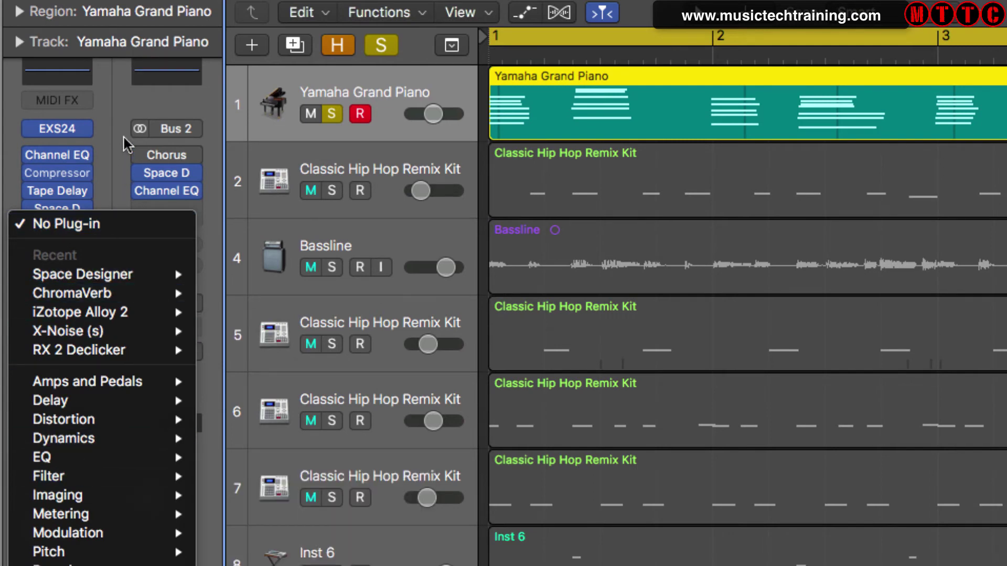
left_click(114, 110)
mouse_move(60, 208)
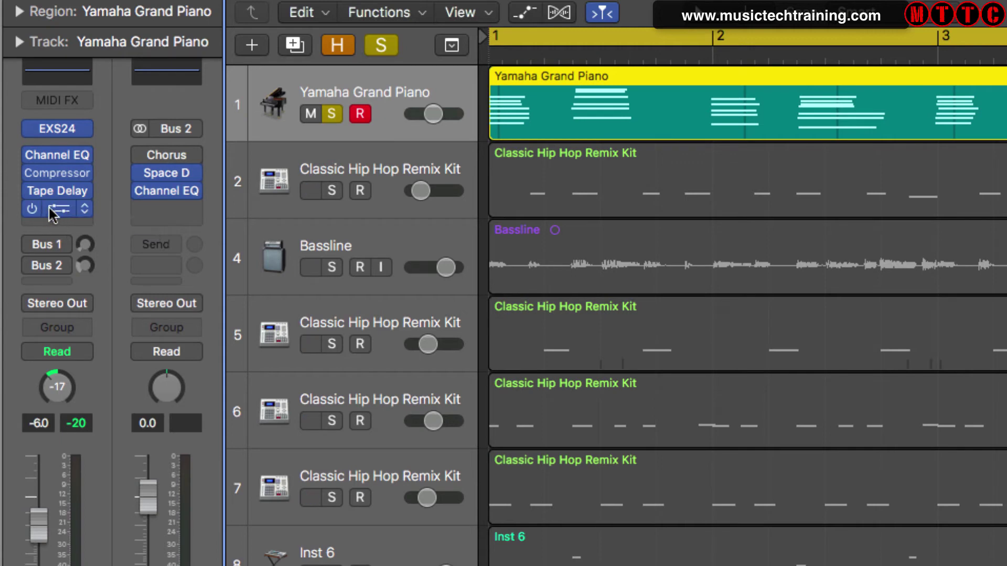
left_click(86, 212)
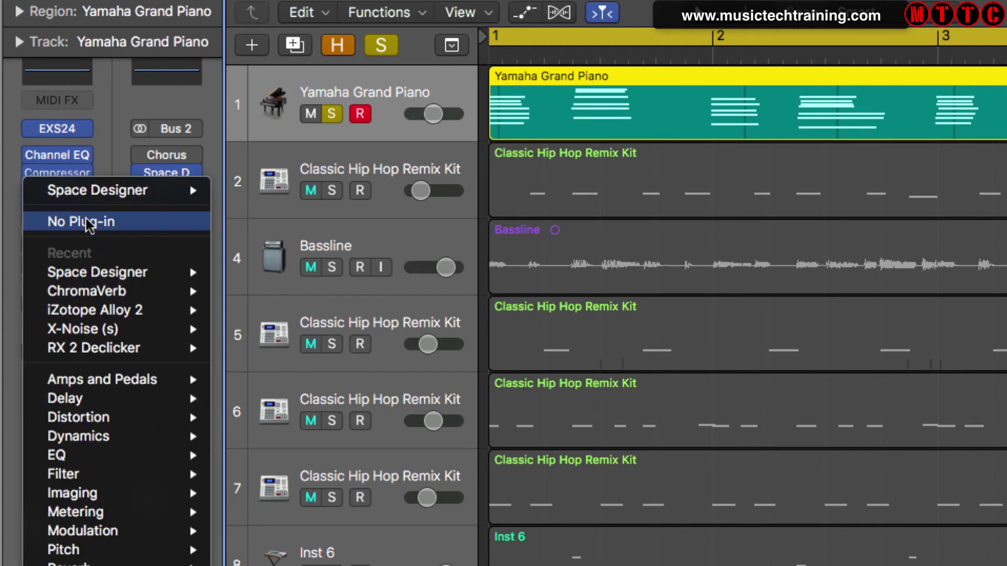
left_click(88, 229)
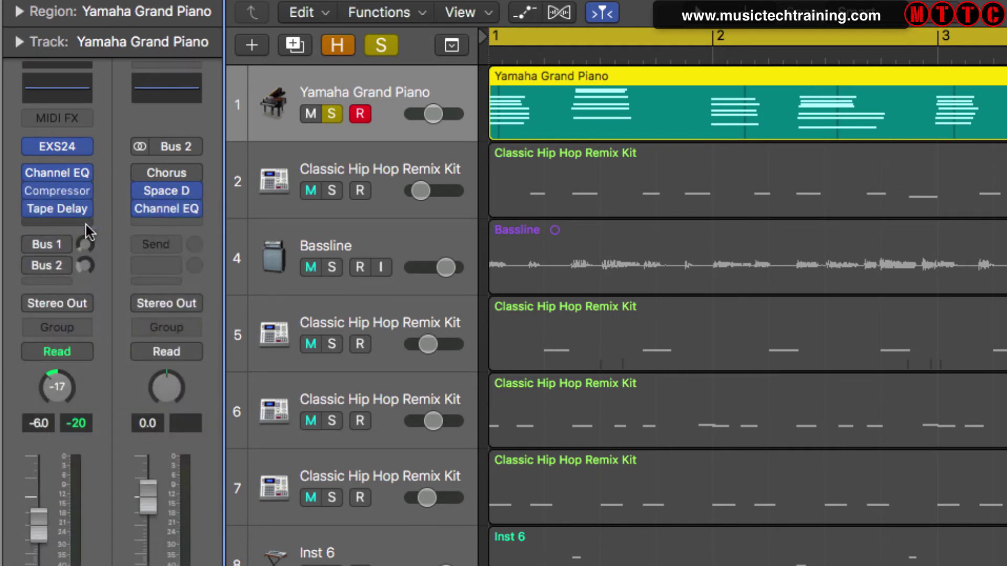
Play the piano with Tape Delay bypassed, open the delay's window, re-enable the effect there, and move the window.
mouse_move(36, 216)
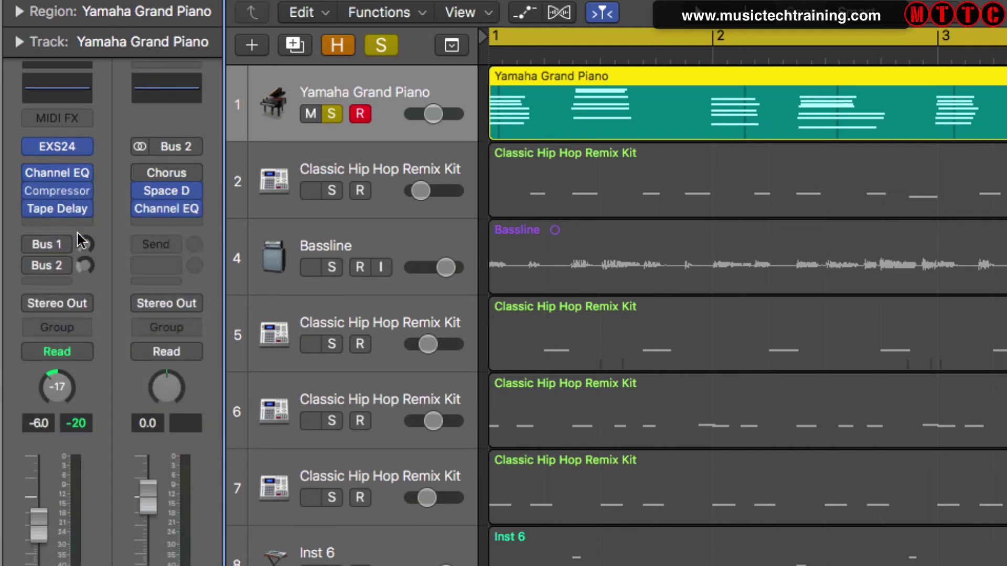
mouse_move(55, 192)
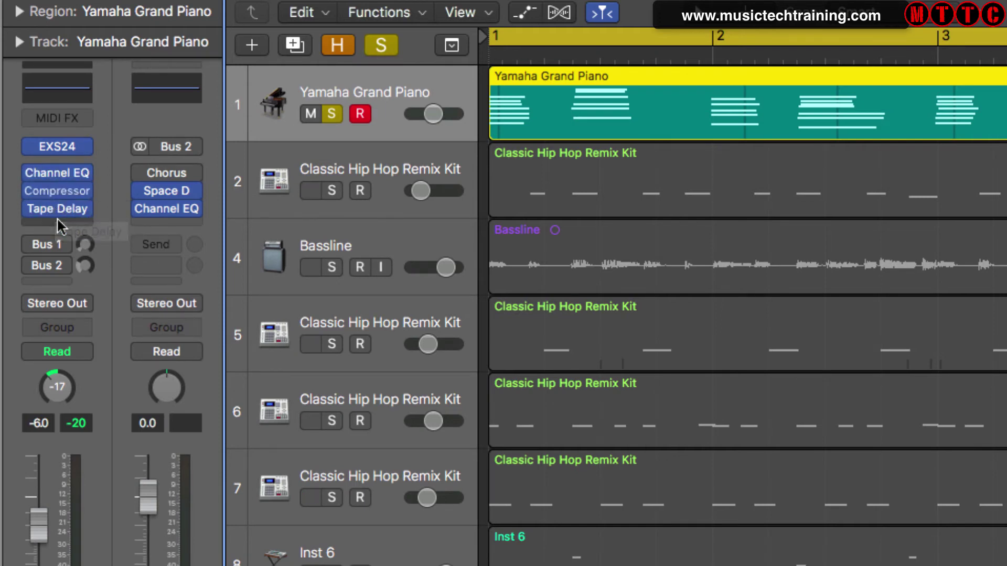
key("space")
left_click(31, 209)
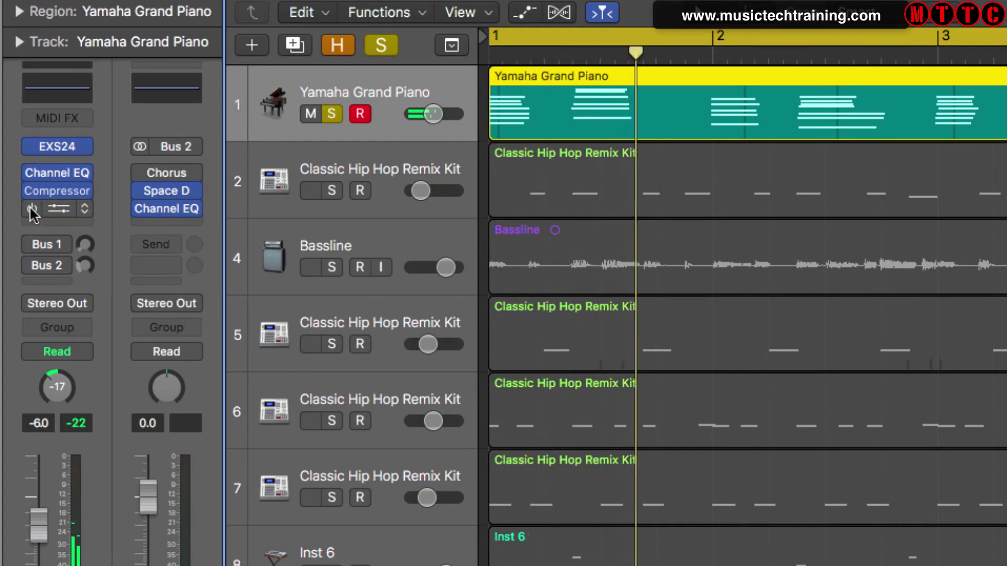
left_click(58, 209)
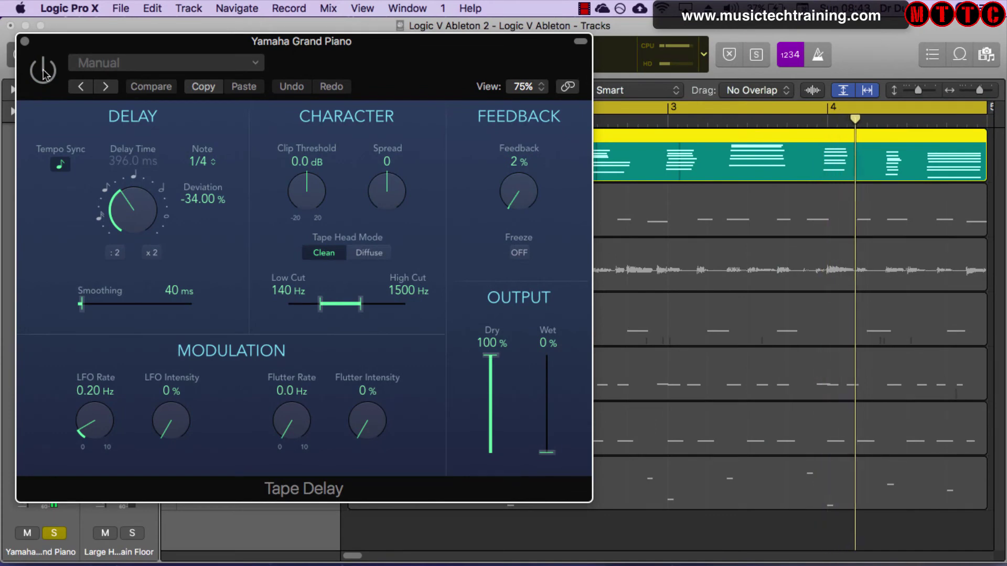
left_click(43, 73)
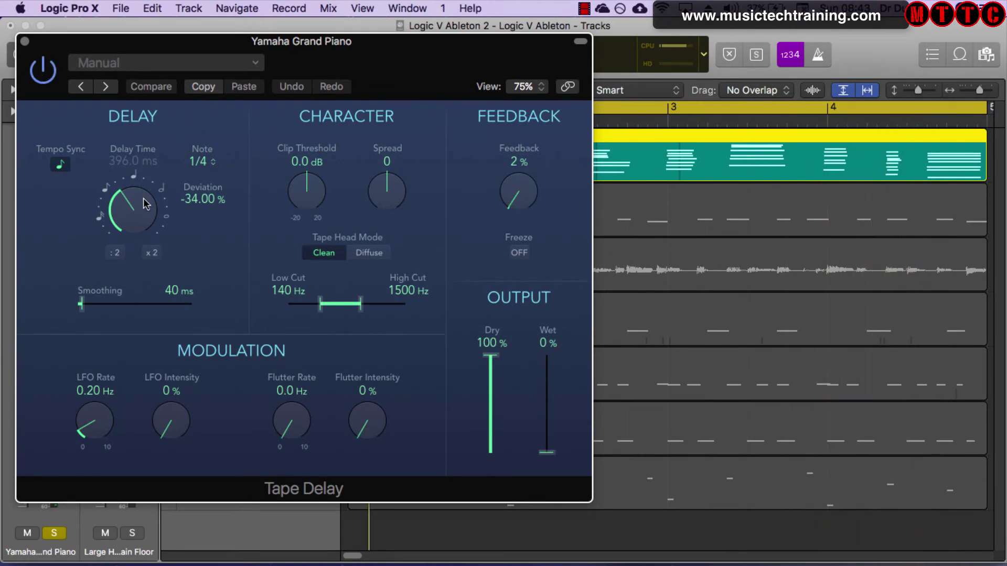
left_click_drag(367, 46, 531, 6)
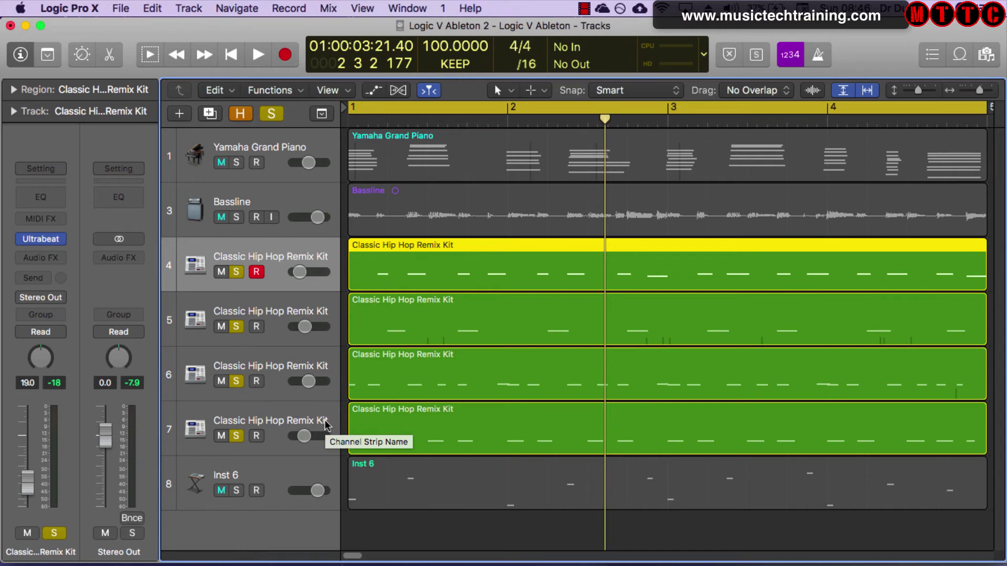
Select the four Classic Hip Hop Remix Kit tracks, review the Folder and Summing Stack descriptions, and create a Summing Stack from them.
left_click(287, 338)
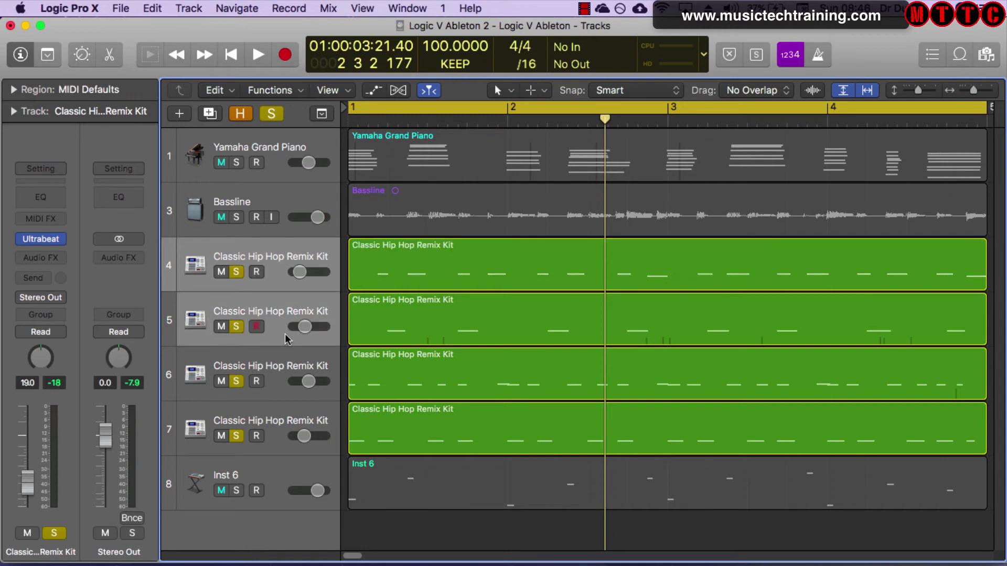
left_click(241, 253)
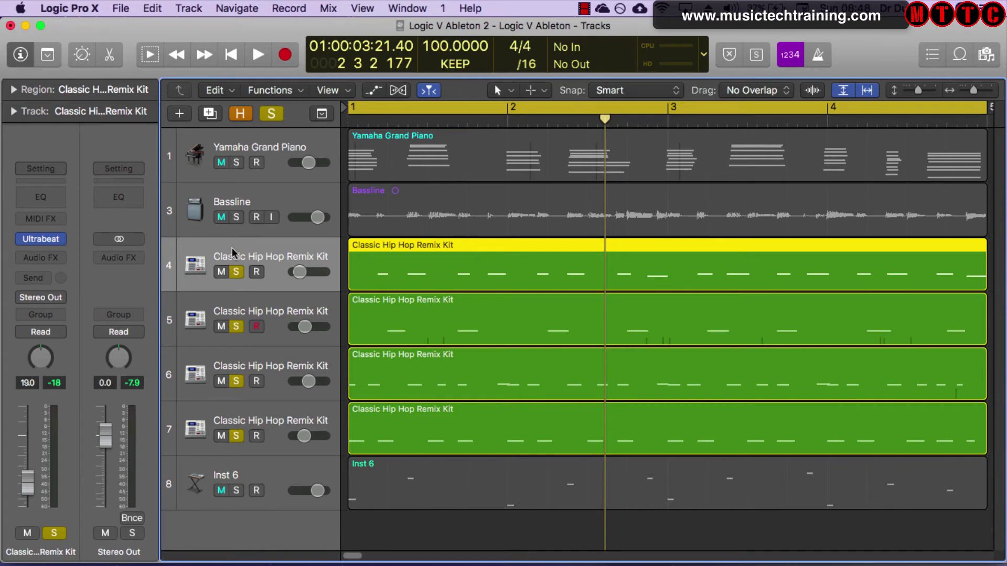
left_click(239, 303, "shift")
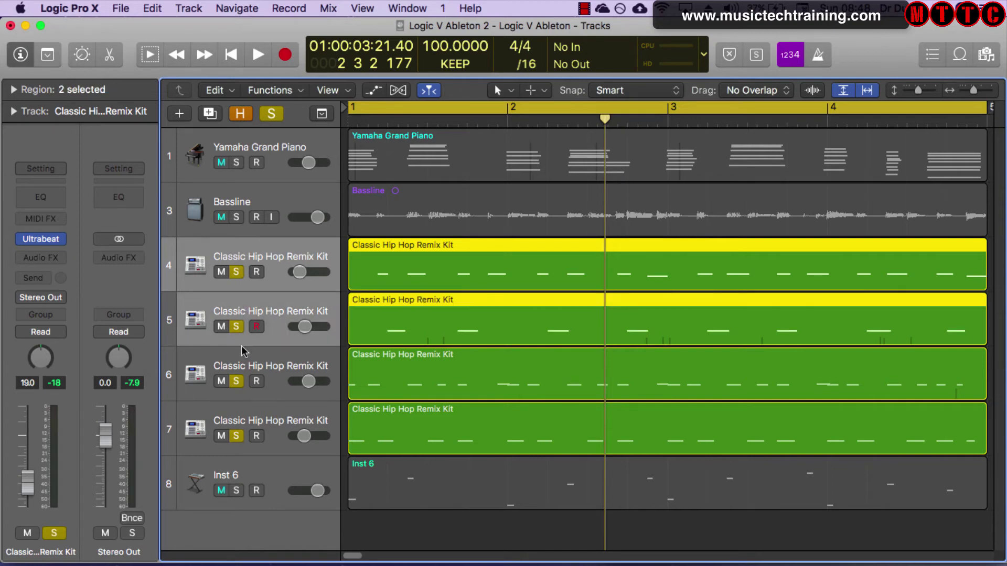
left_click(243, 364, "shift")
left_click(253, 410, "shift")
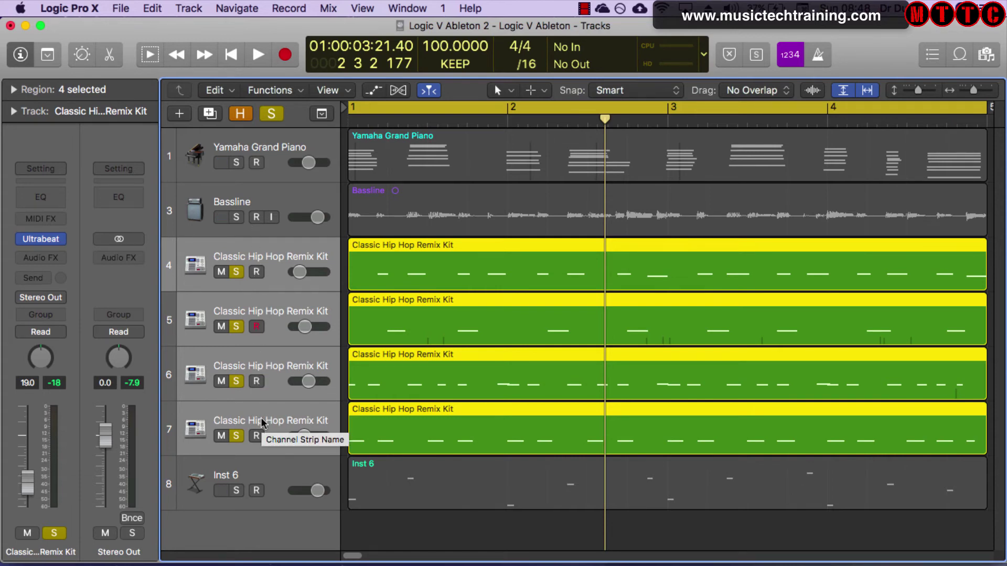
key("shift+super+d")
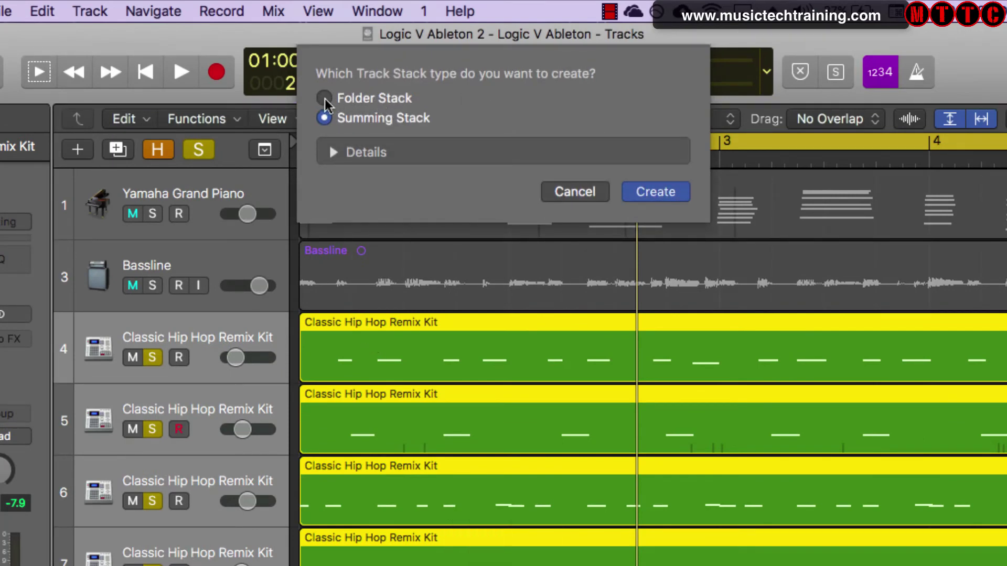
left_click(332, 152)
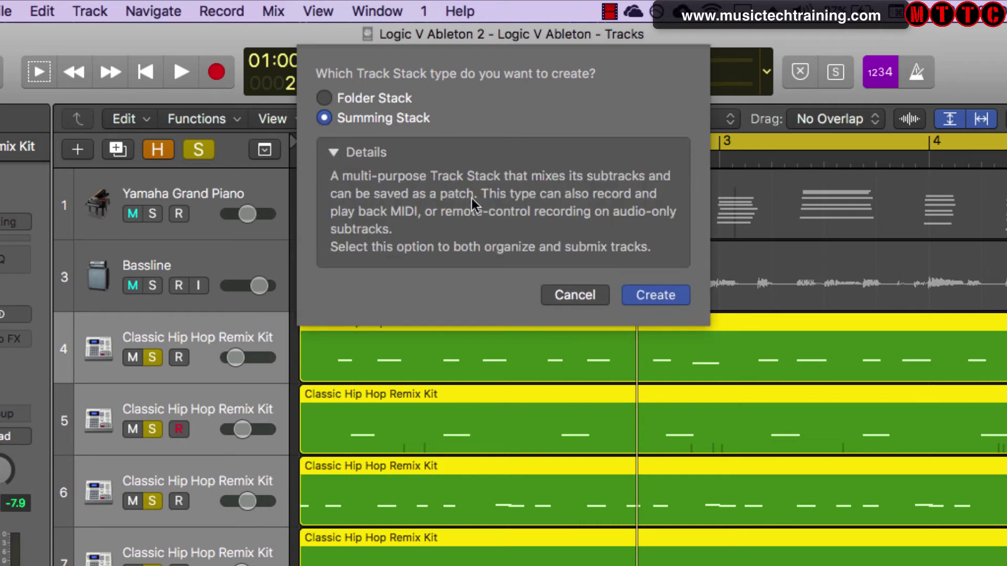
left_click(325, 98)
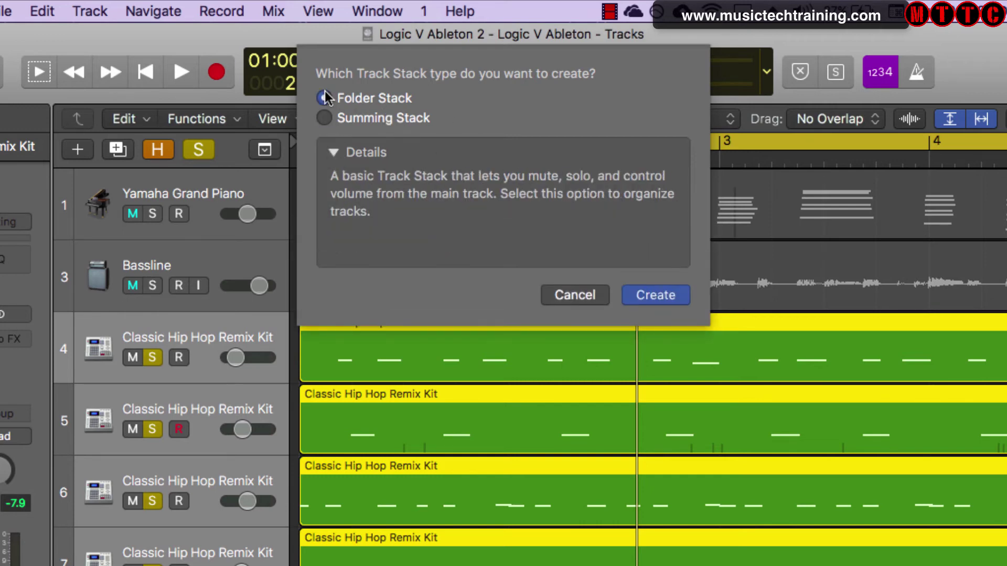
left_click(325, 118)
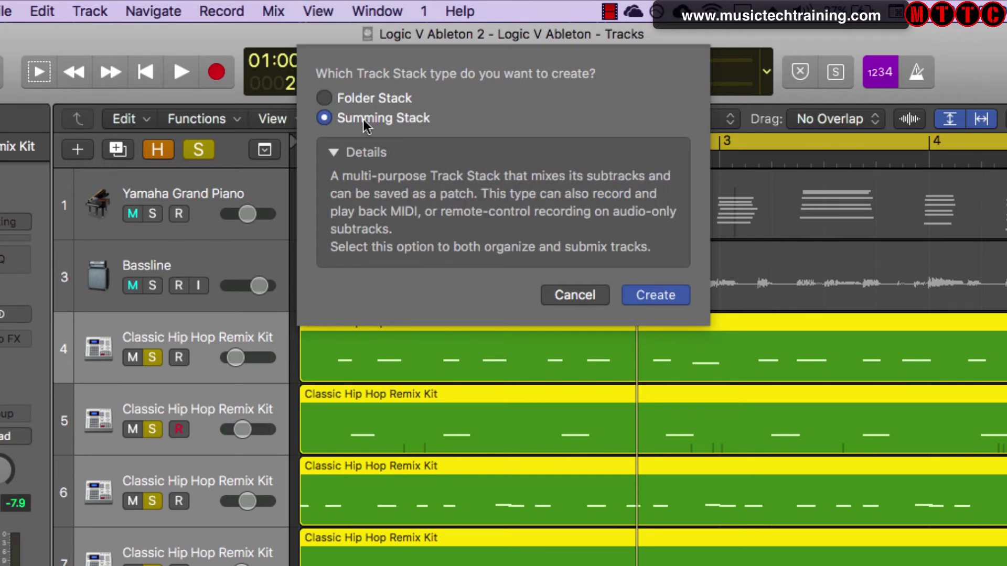
left_click(647, 294)
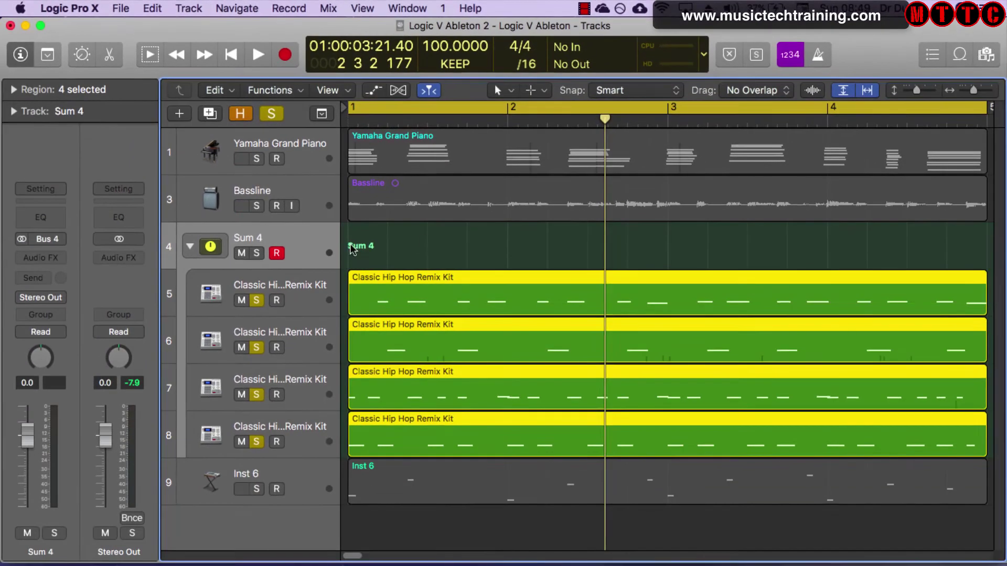
Collapse the new summing stack, rename it Drums, and expand it to show its subtracks.
left_click(190, 247)
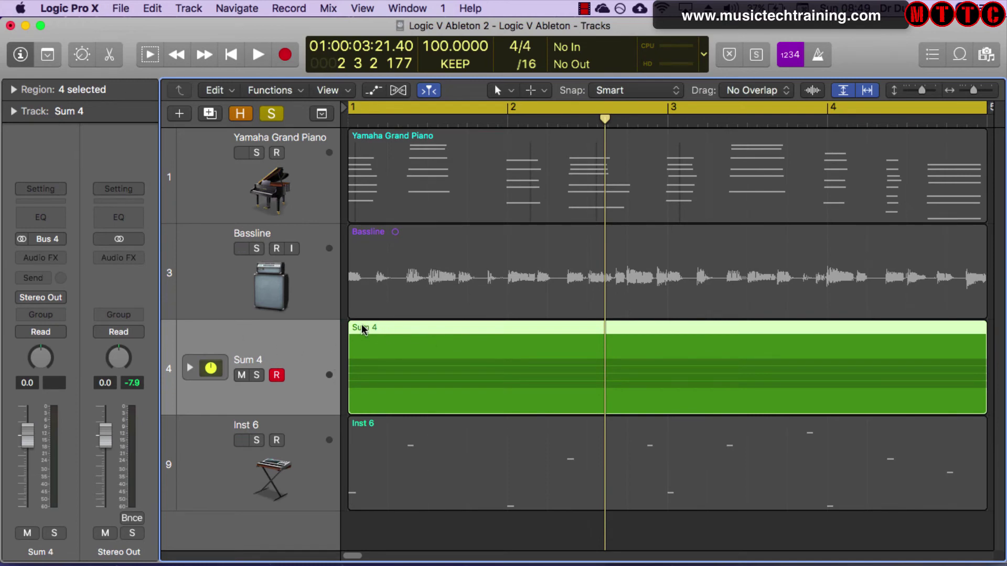
double_click(461, 374)
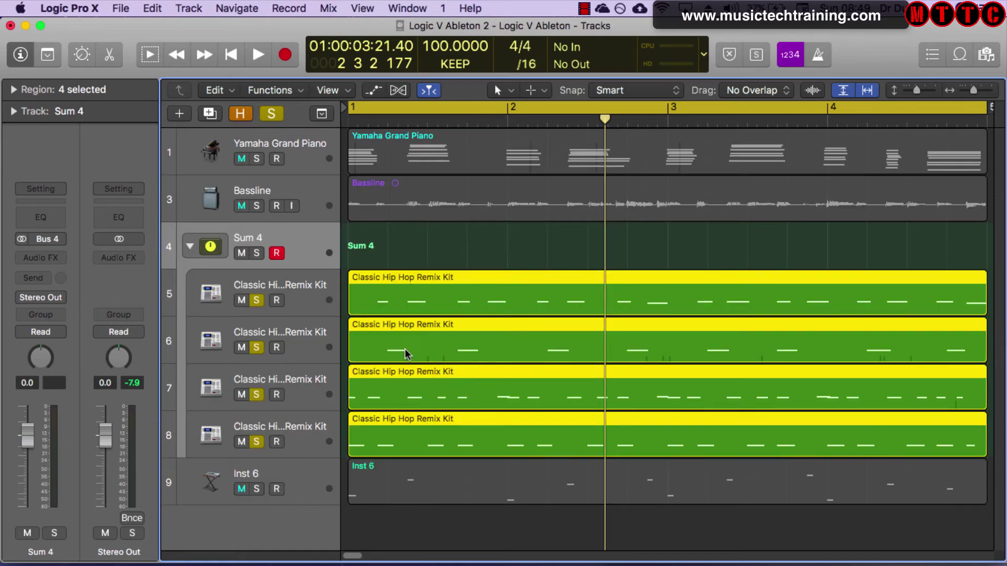
left_click(189, 247)
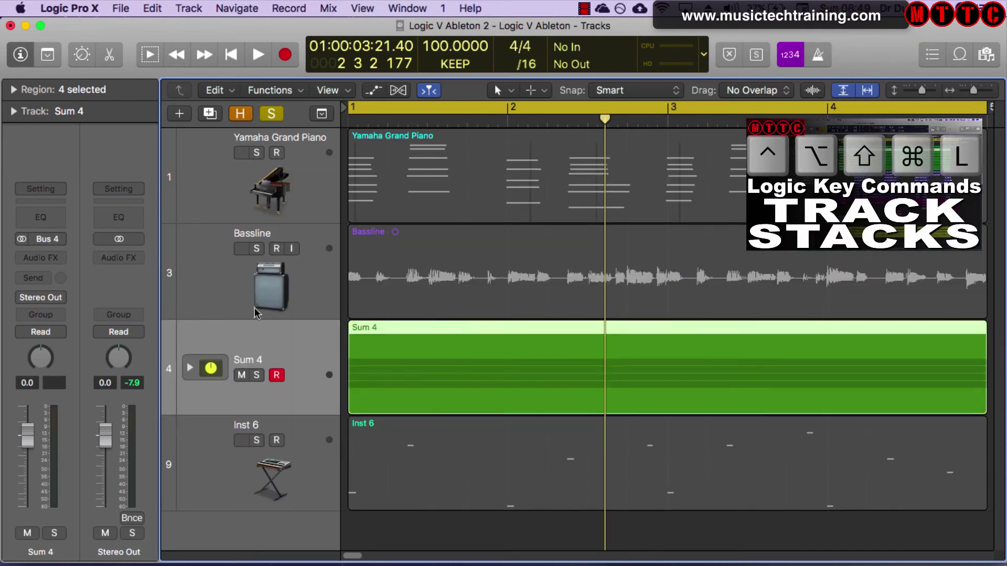
double_click(247, 359)
type("Drums")
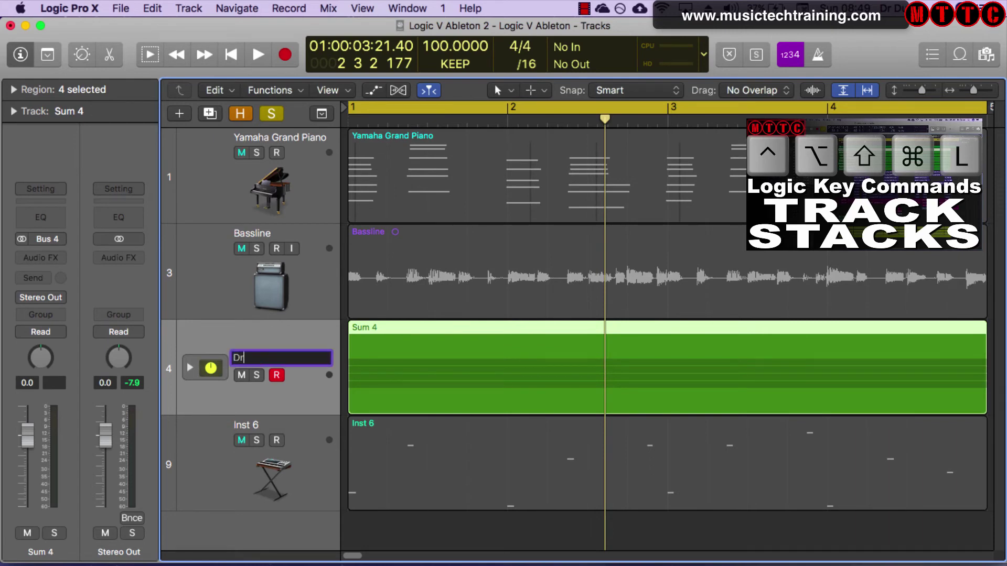
key("Return")
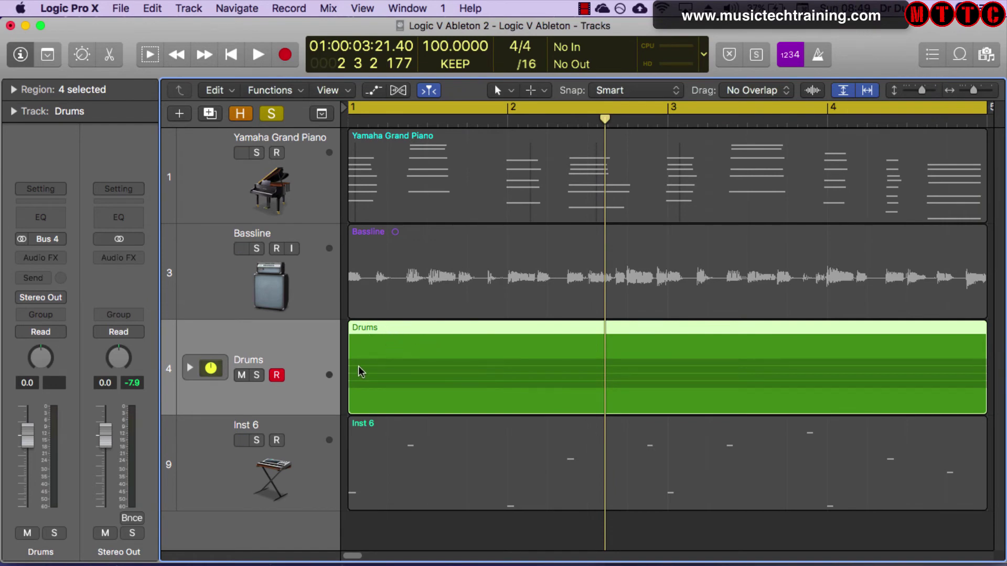
left_click(189, 370)
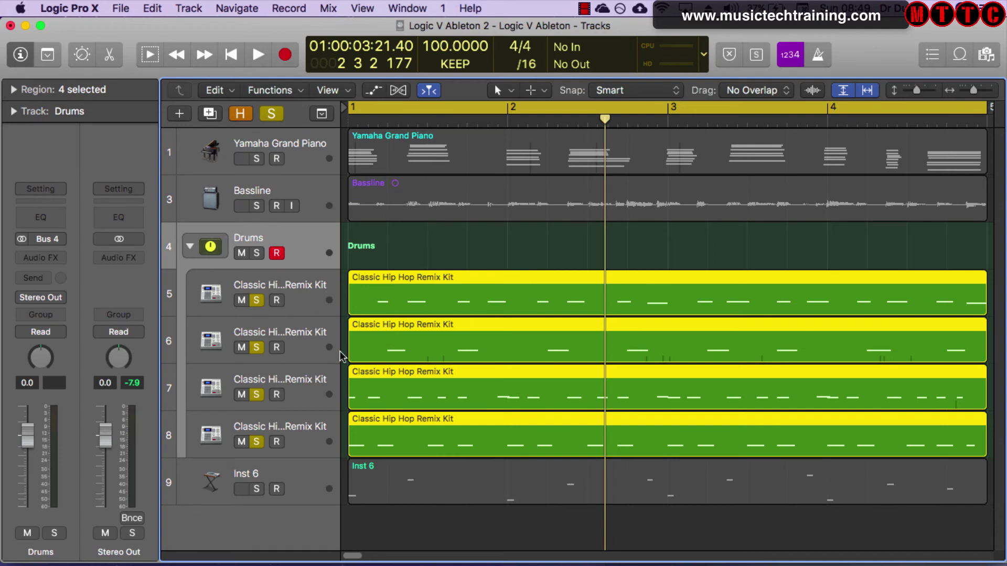
Rename the first Classic Hip Hop Remix Kit track inside the Drums stack as Tom.
left_click(303, 289)
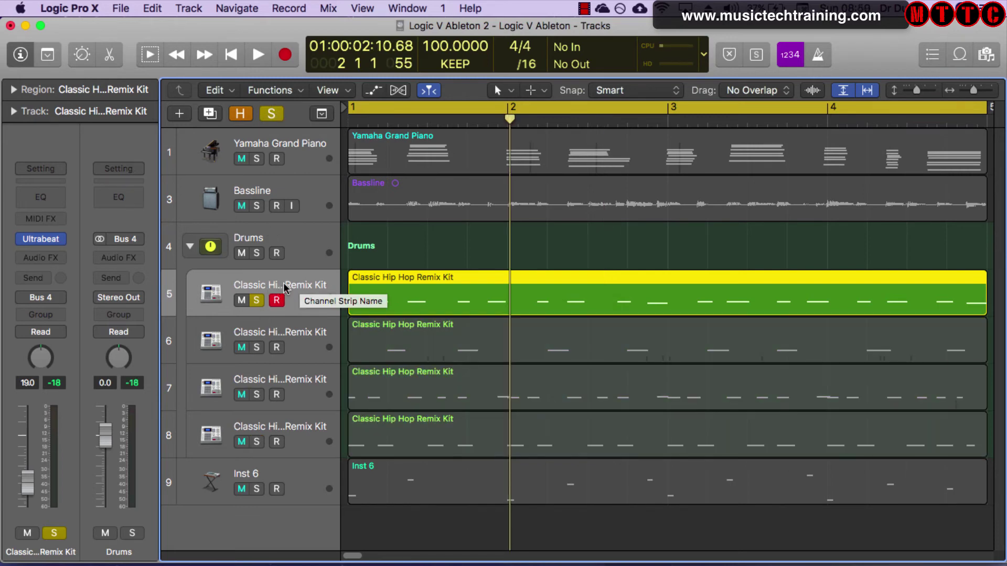
double_click(284, 283)
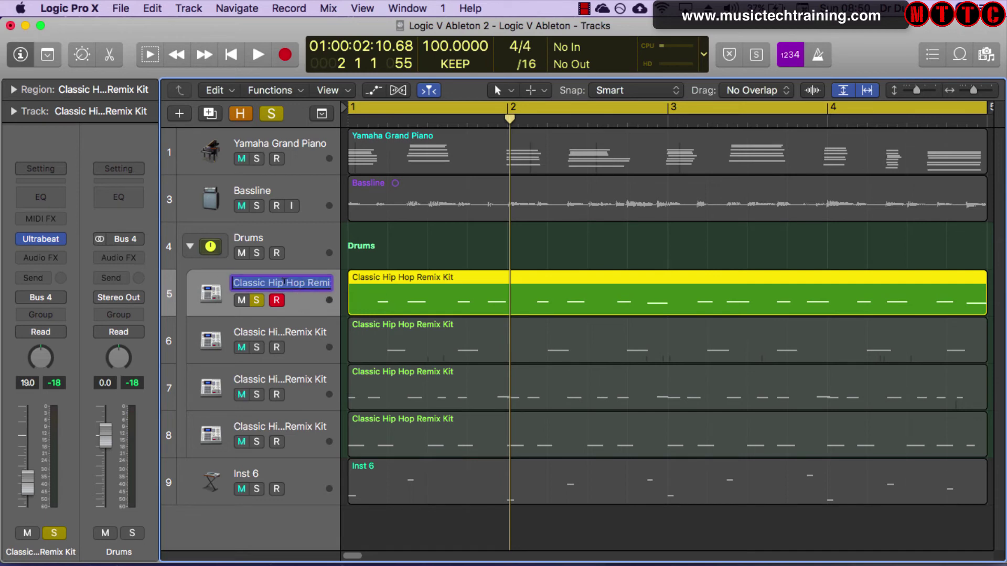
type("Tom")
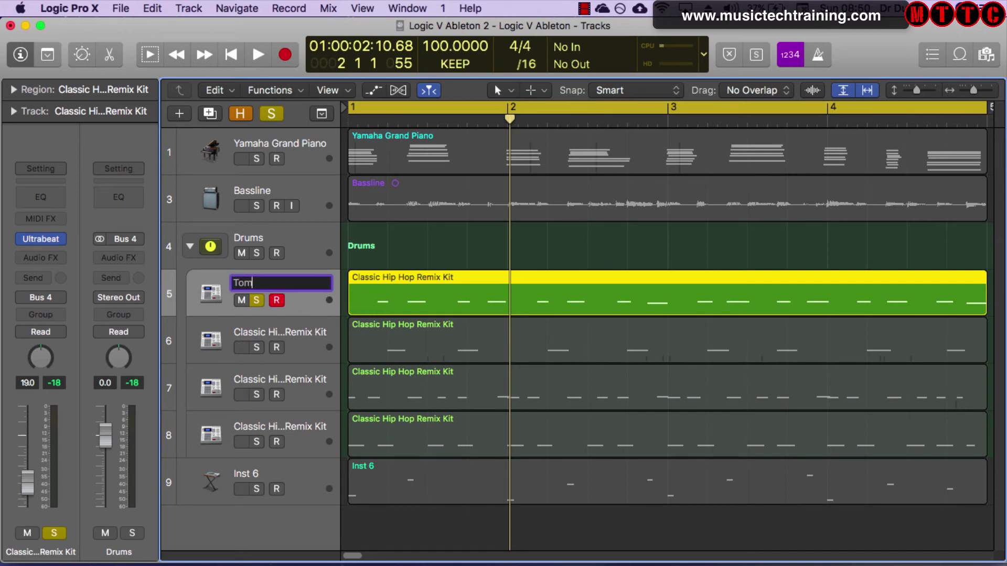
key("Return")
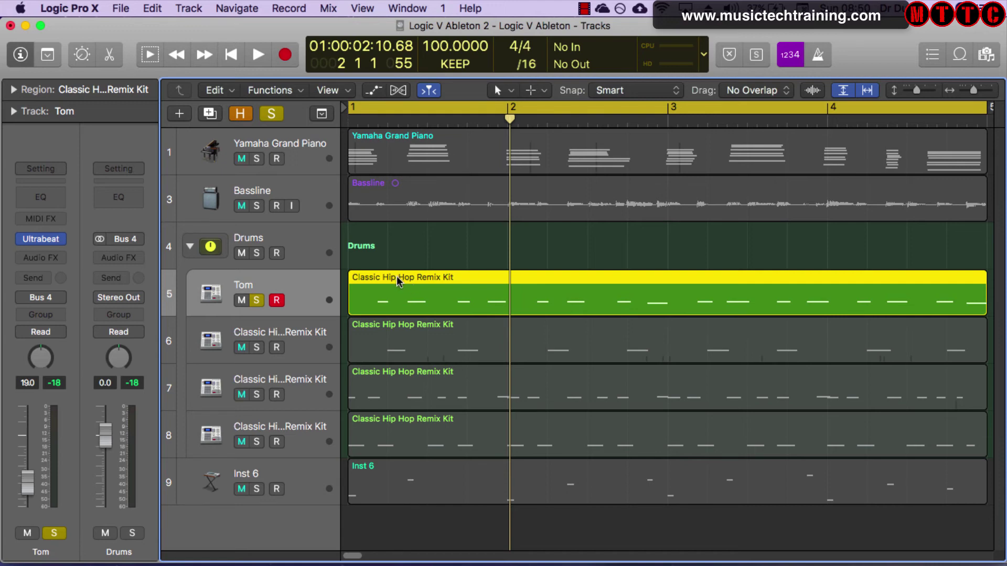
Open the selected region's name for editing, leave it, and name the region after its track, Tom.
double_click(94, 89)
triple_click(95, 89)
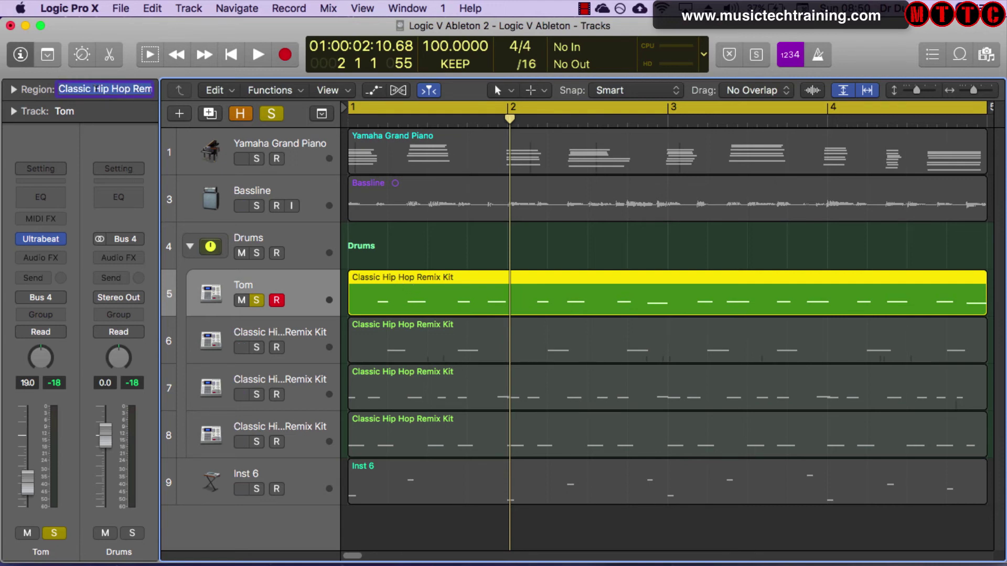
left_click(301, 288)
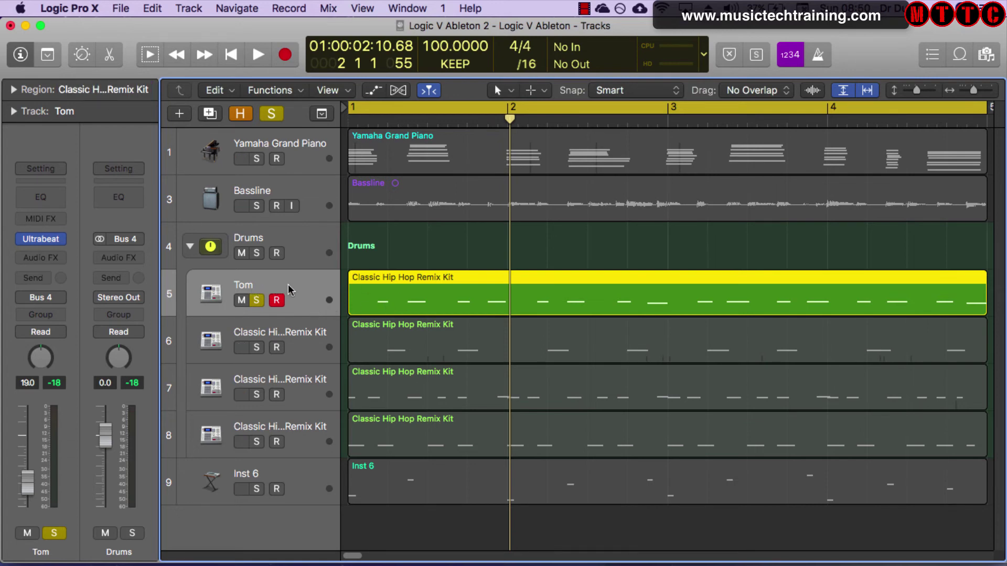
key("alt+shift+n")
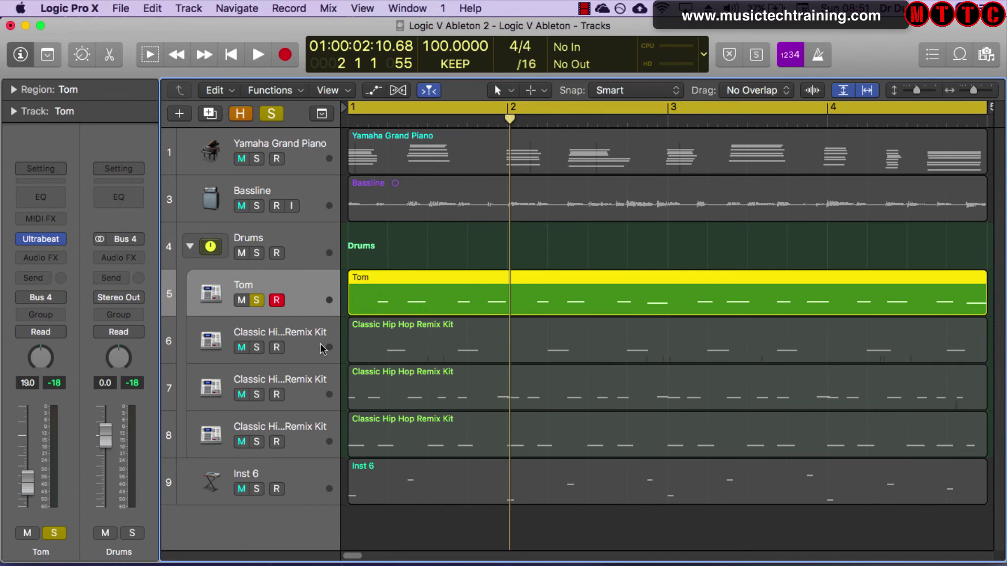
Rename the three remaining kit tracks Claps, Hats and Kick, and name their regions after the tracks.
left_click(283, 336)
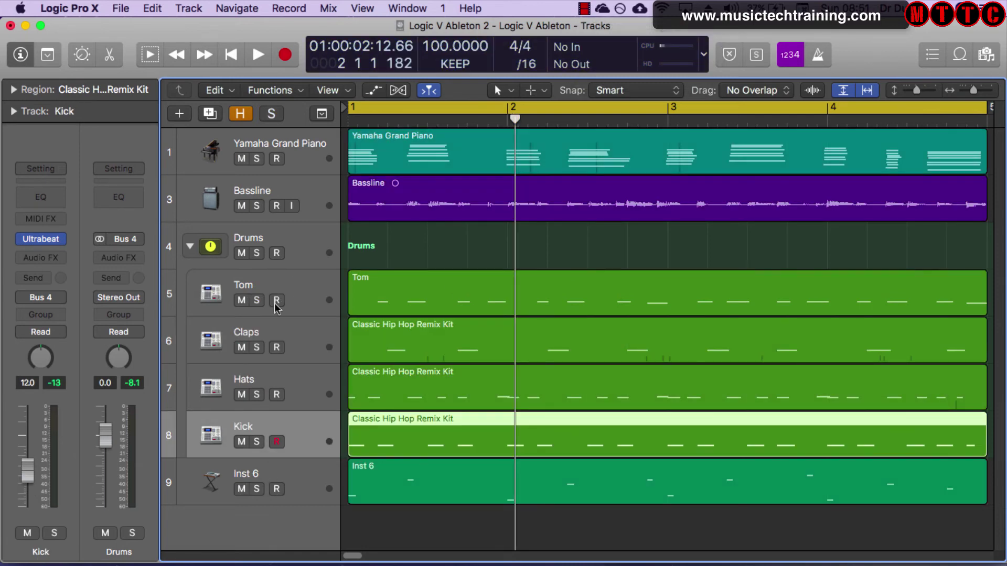
left_click(301, 344)
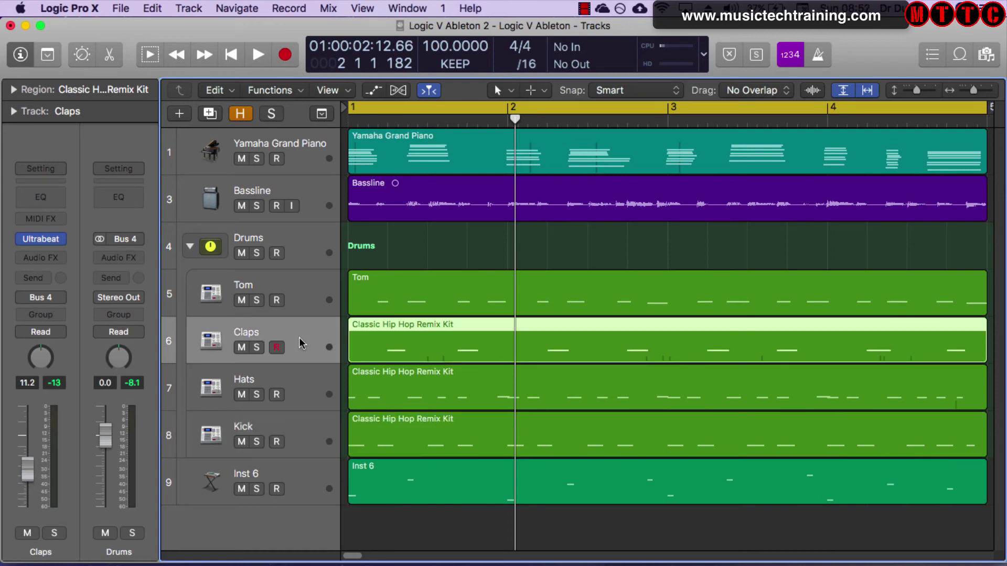
key("alt+shift+n")
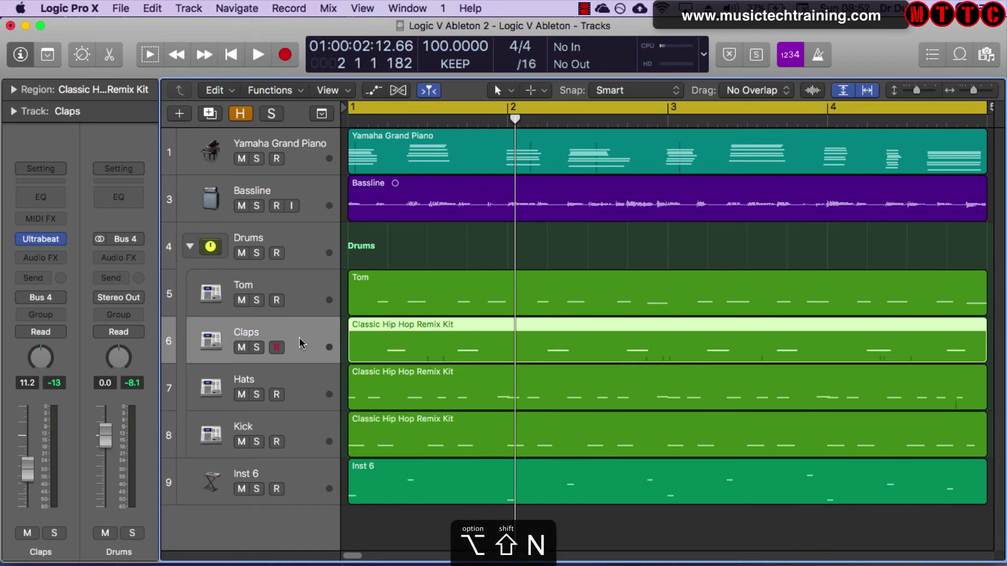
key("alt+shift+n")
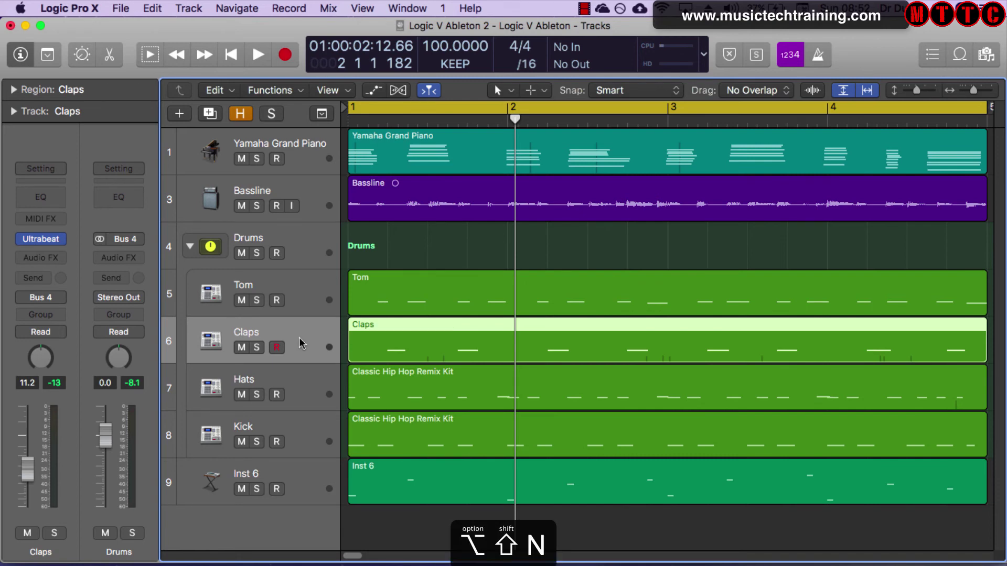
key("Down")
key("alt+shift+n")
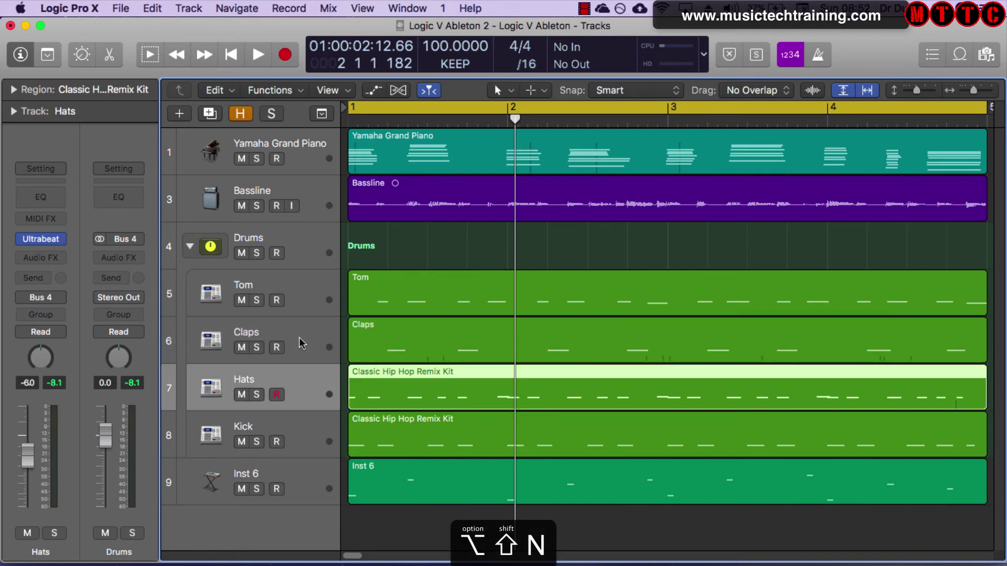
key("Down")
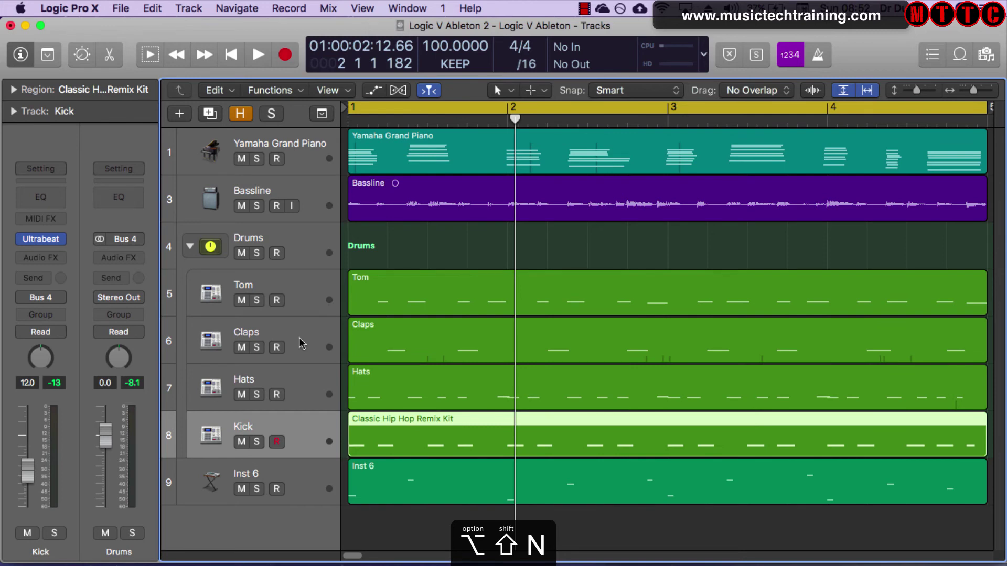
key("alt+shift+n")
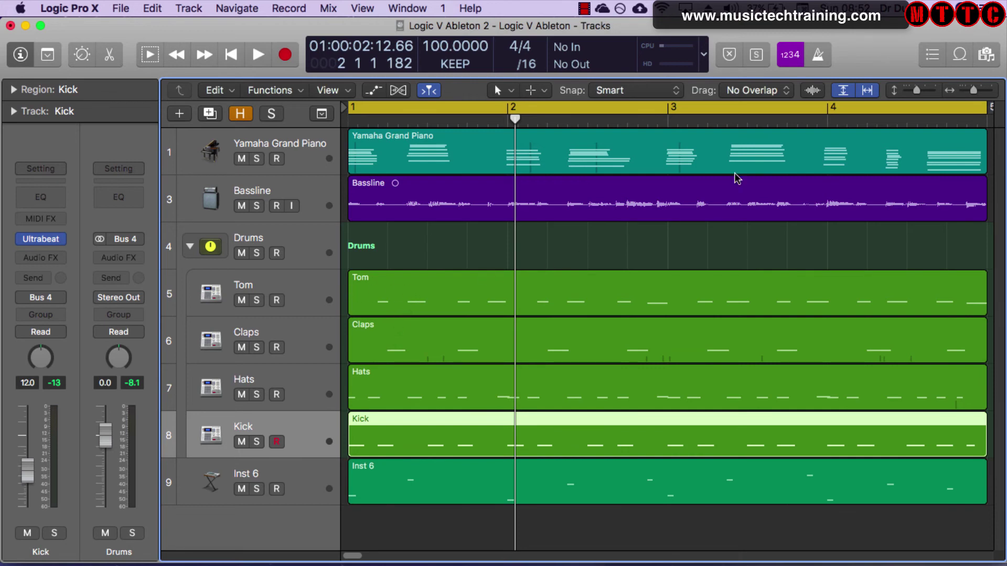
Zoom the timeline out and back in with the Tom track selected, and restore the horizontal auto zoom.
left_click_drag(974, 92, 964, 92)
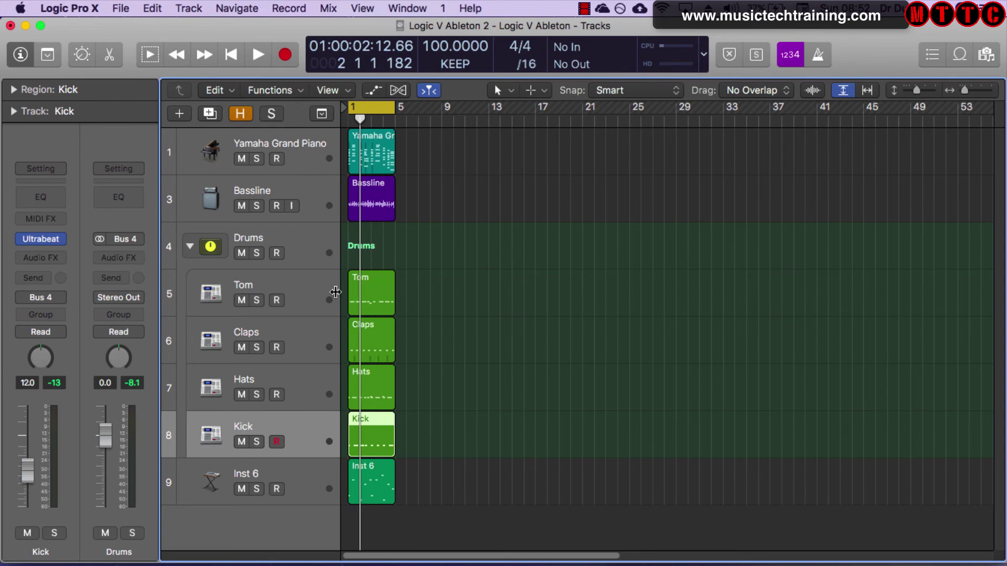
left_click(345, 293)
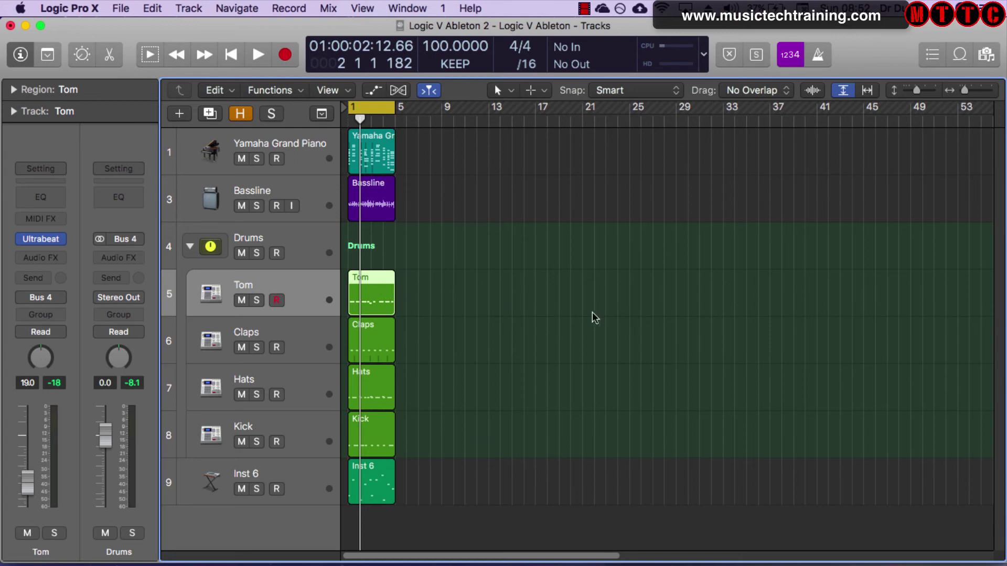
left_click_drag(965, 90, 973, 91)
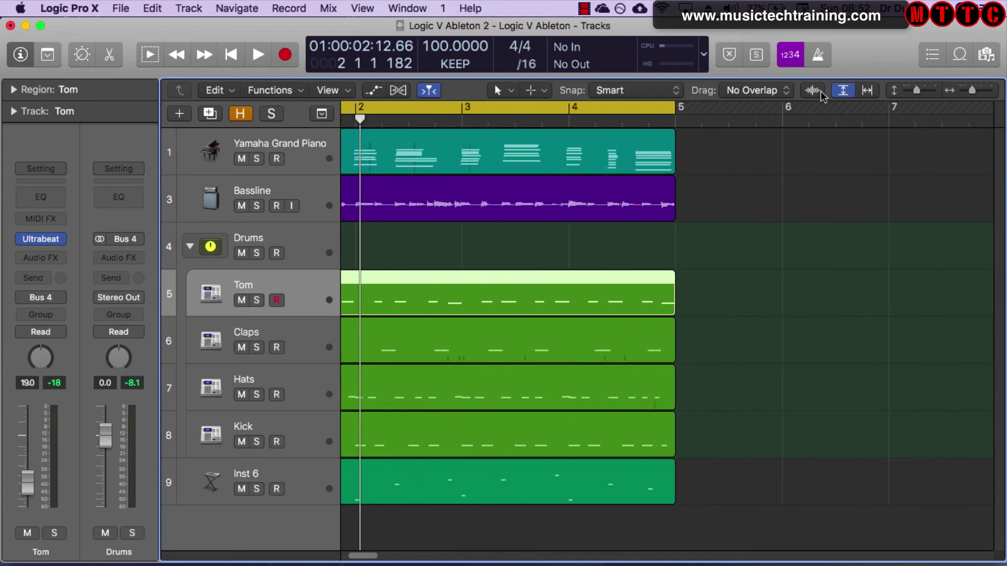
left_click(868, 91)
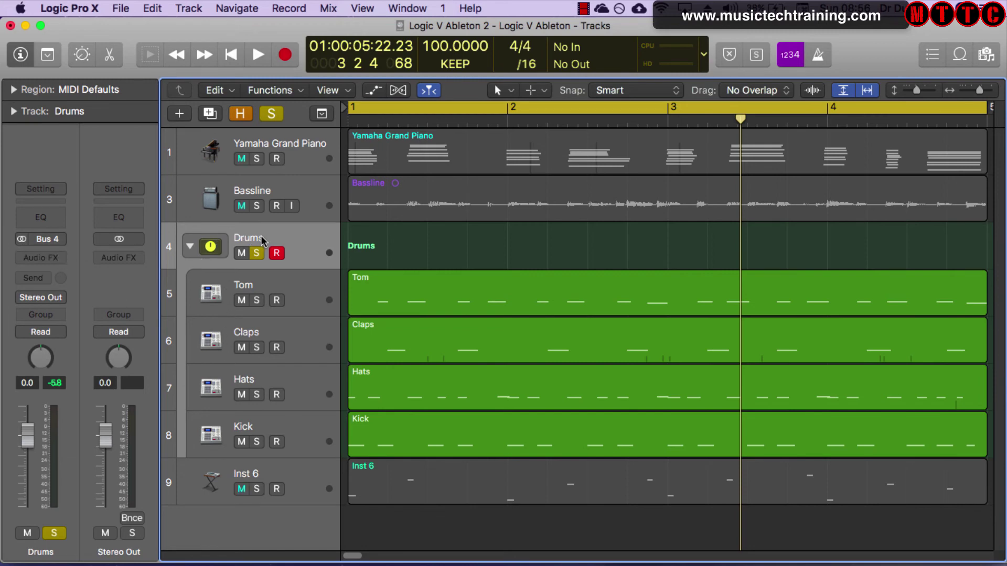
Try a stereo Space Designer on the Drums stack with dry at -3.6 dB and wet muted, and remove it again.
left_click(58, 259)
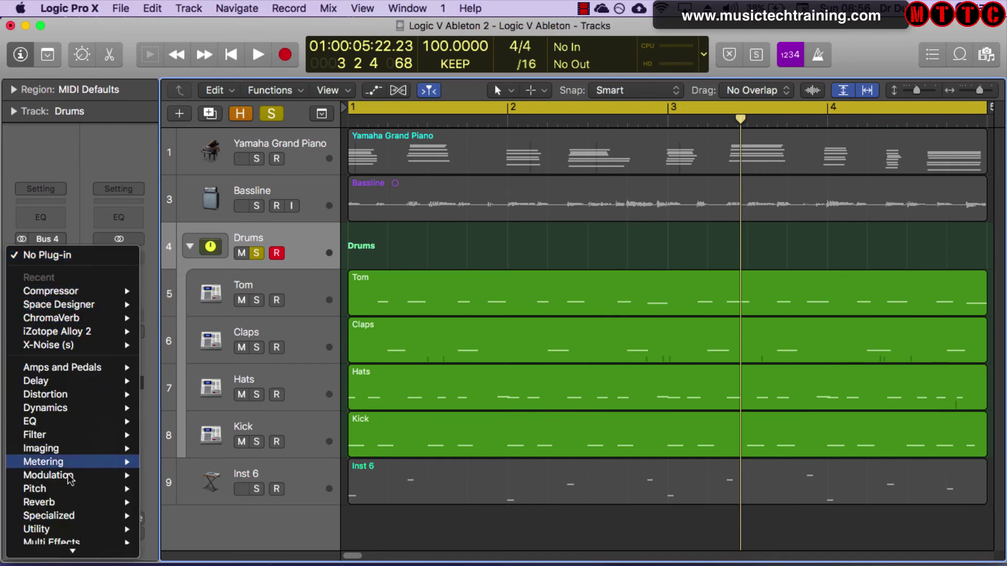
mouse_move(111, 288)
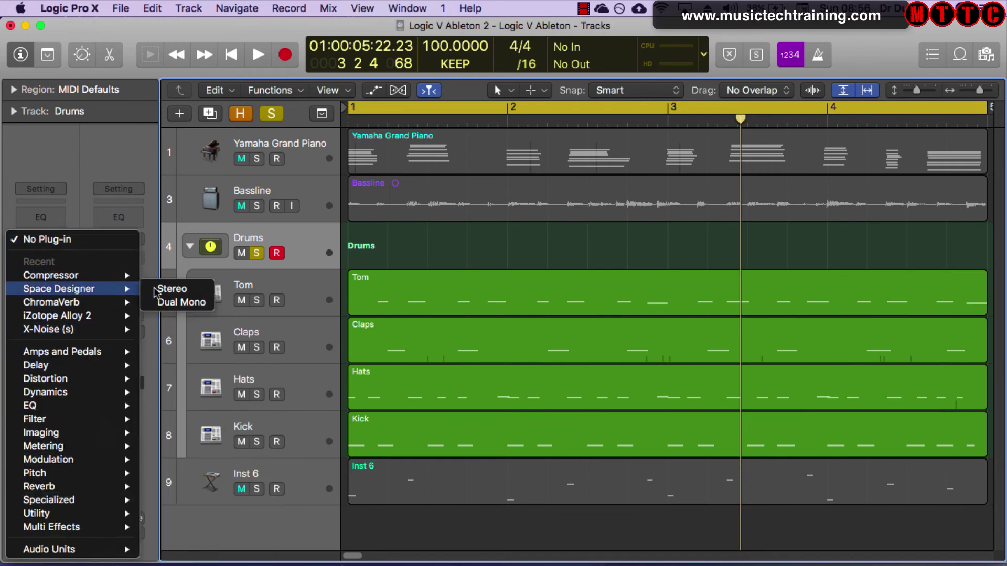
left_click(194, 289)
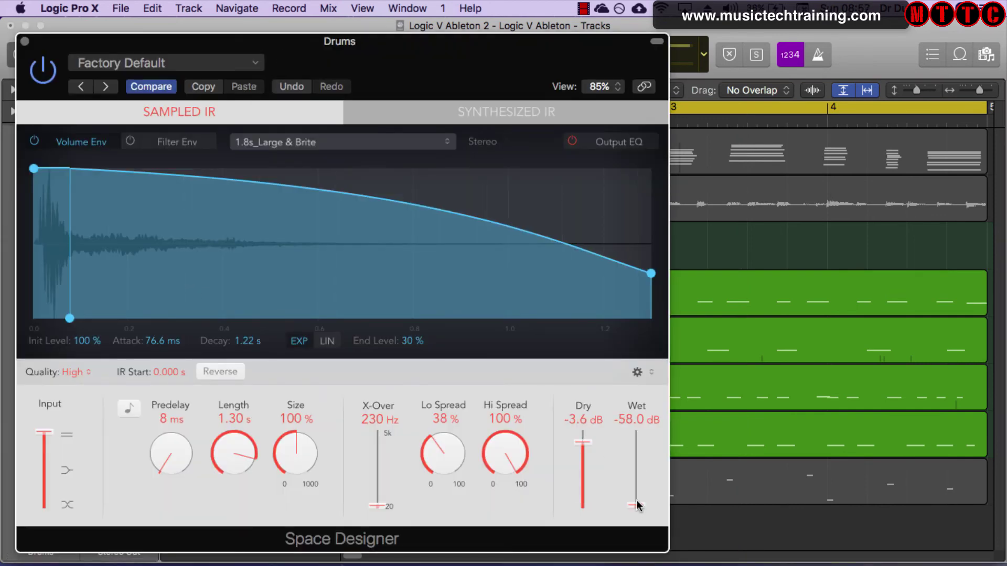
left_click_drag(635, 505, 640, 551)
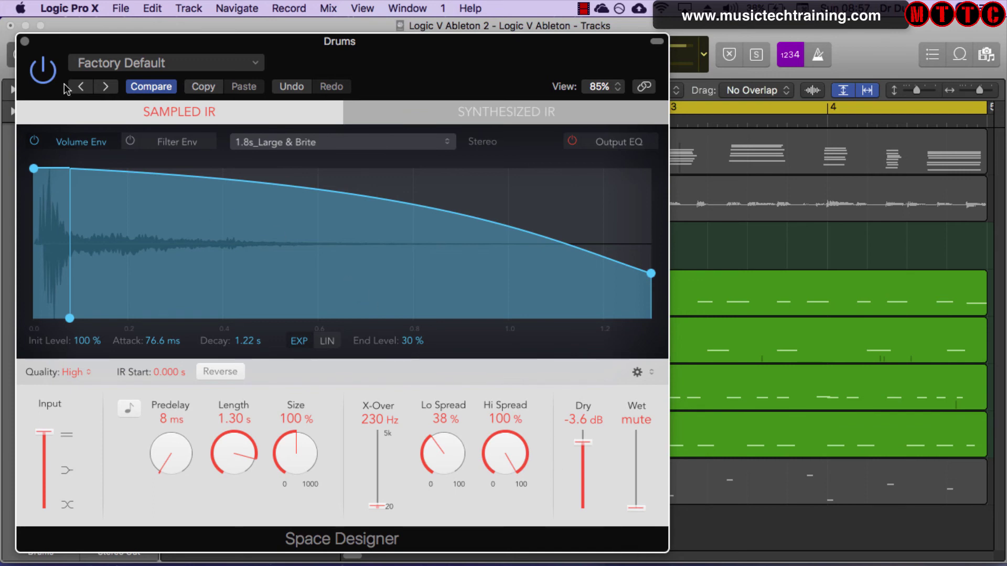
left_click(24, 41)
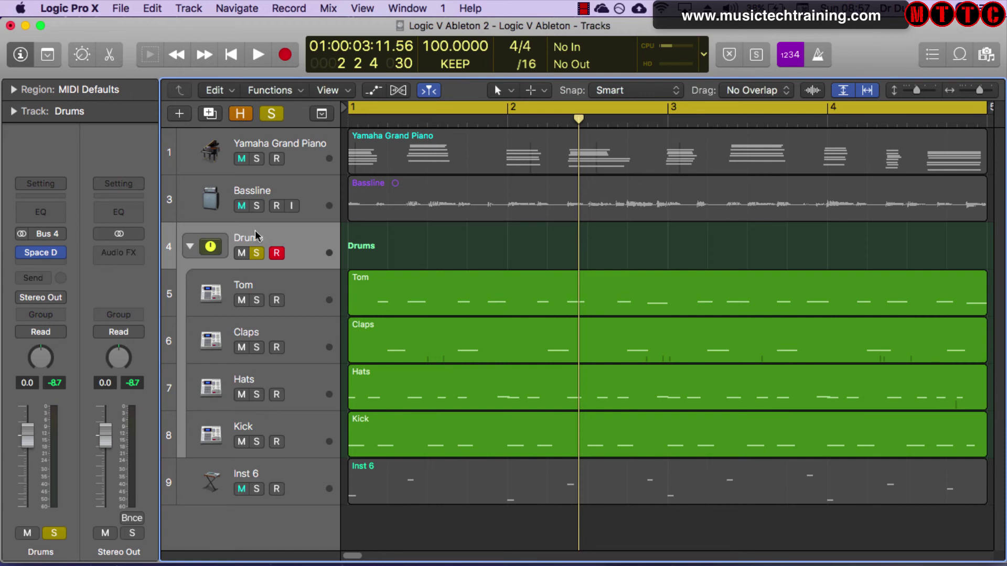
left_click(63, 254)
left_click(58, 240)
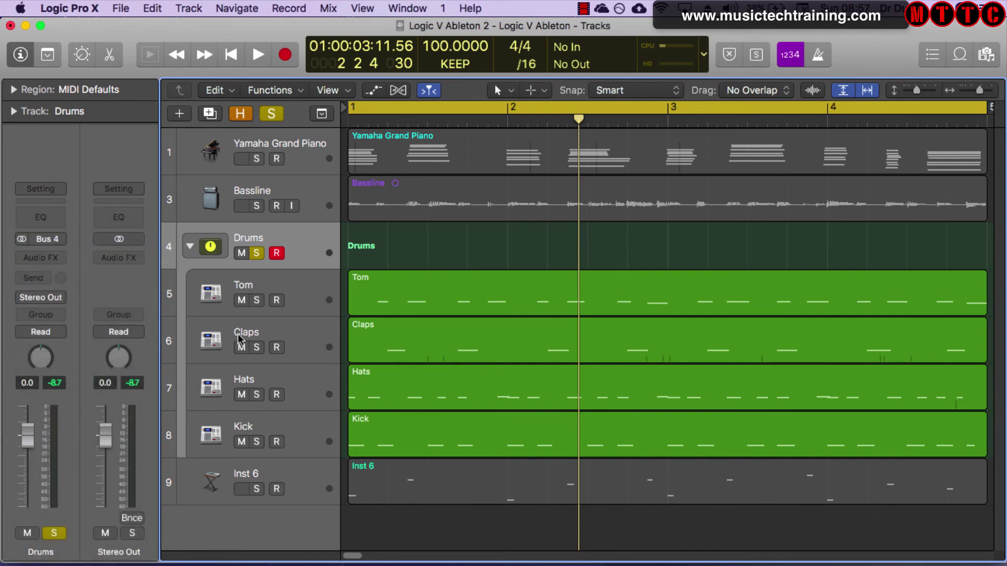
Insert a stereo Space Designer on the Kick track, set its wet level to -14.0 dB, and start playback.
left_click(305, 437)
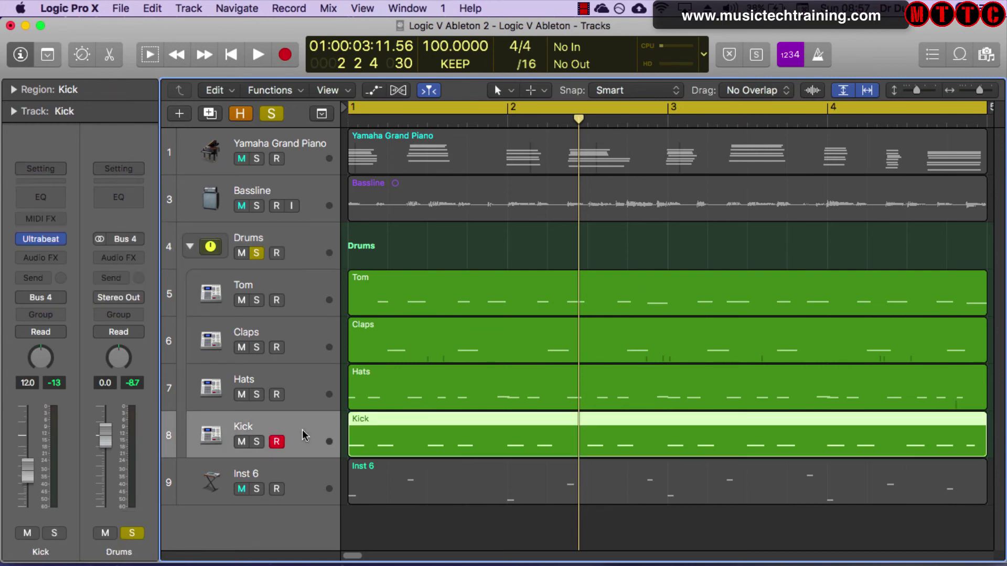
left_click(62, 257)
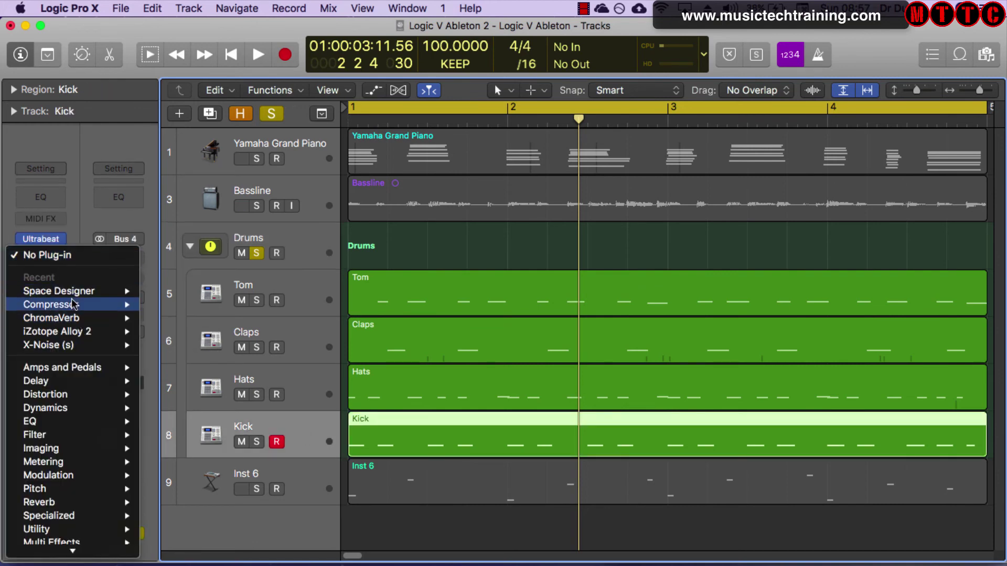
mouse_move(71, 294)
left_click(190, 293)
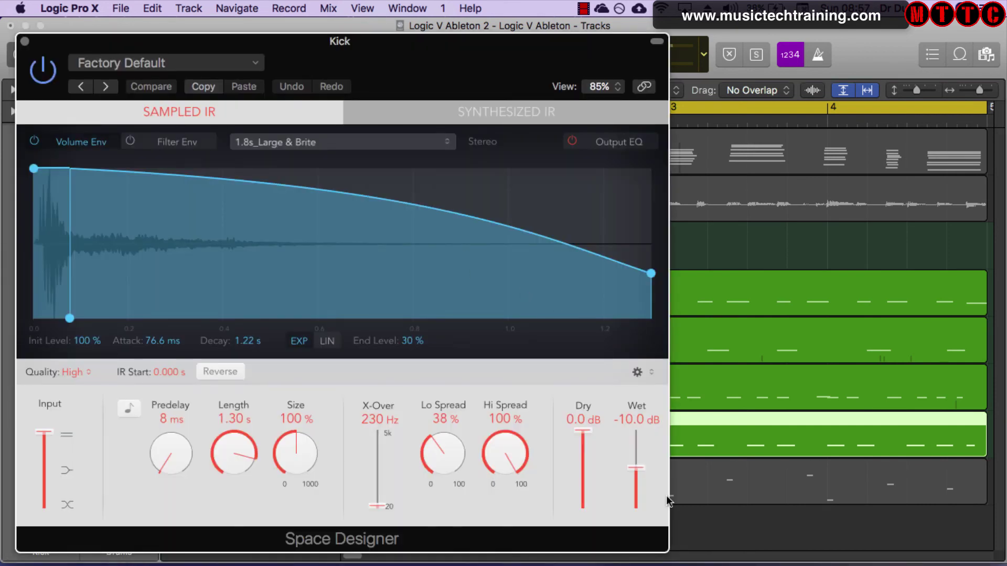
mouse_move(643, 469)
left_mouse_down()
mouse_move(636, 543)
mouse_move(640, 477)
left_mouse_up()
key("space")
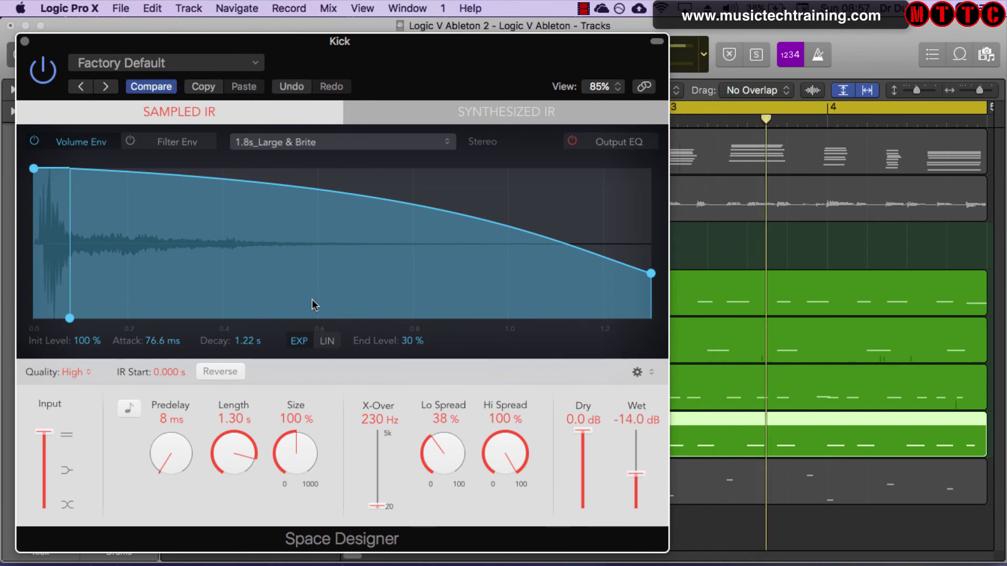
Close the Kick's Space Designer window, remove the reverb from the channel, and keep the Kick track selected.
left_click(25, 41)
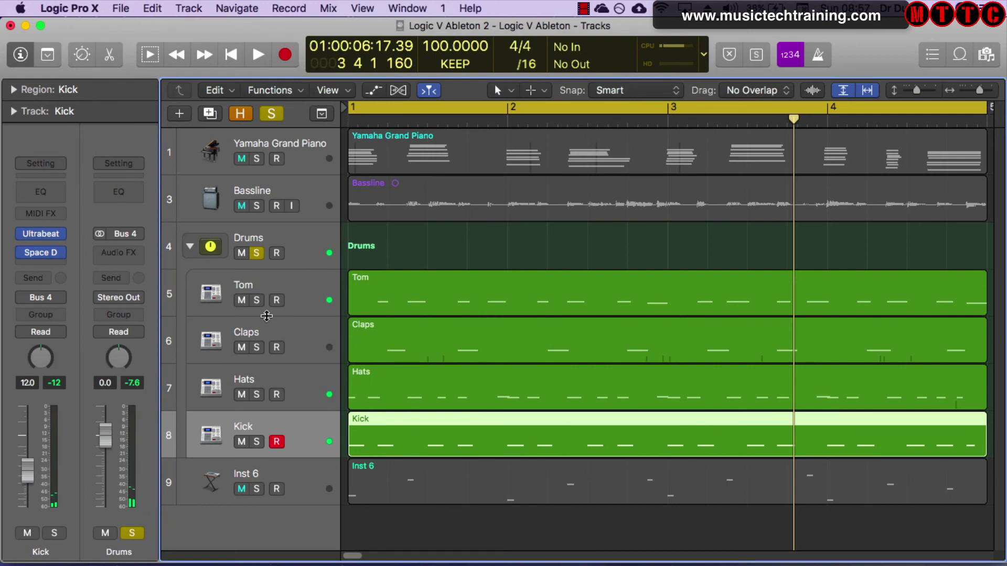
left_click(303, 406)
left_click(303, 432)
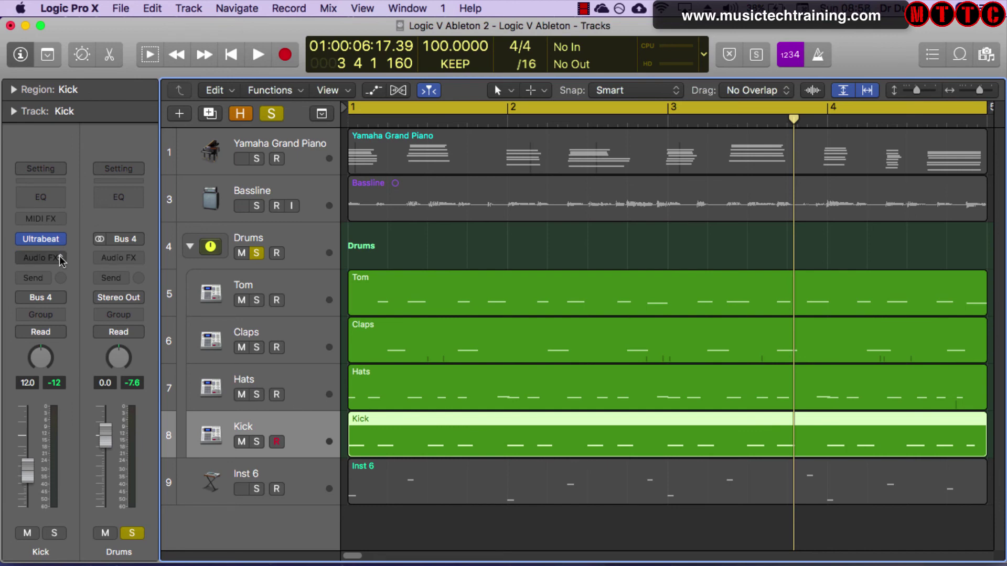
Insert a stereo Compressor on the Kick track, switch it to the Classic VCA model, and reposition its window.
left_click(62, 259)
mouse_move(69, 305)
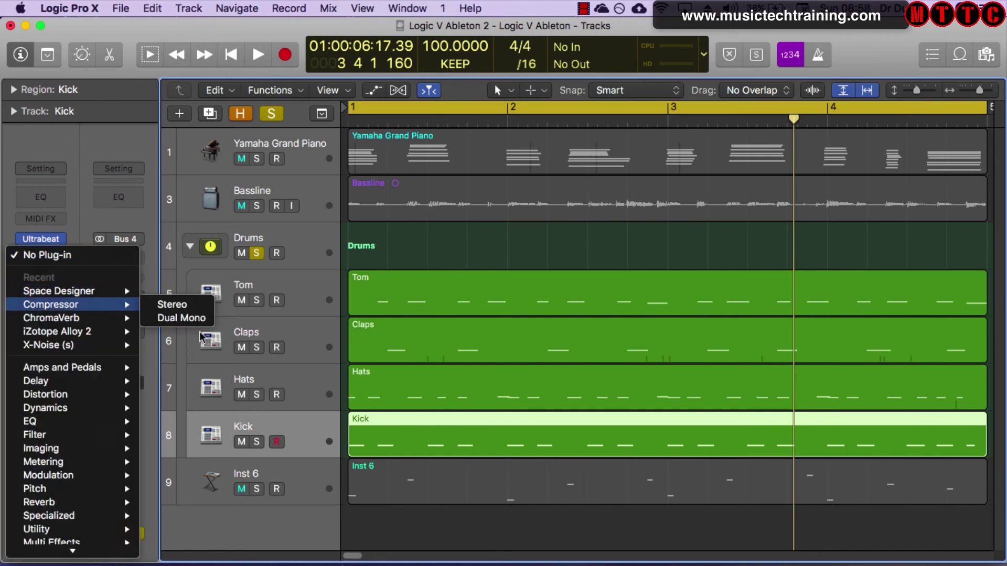
left_click(183, 306)
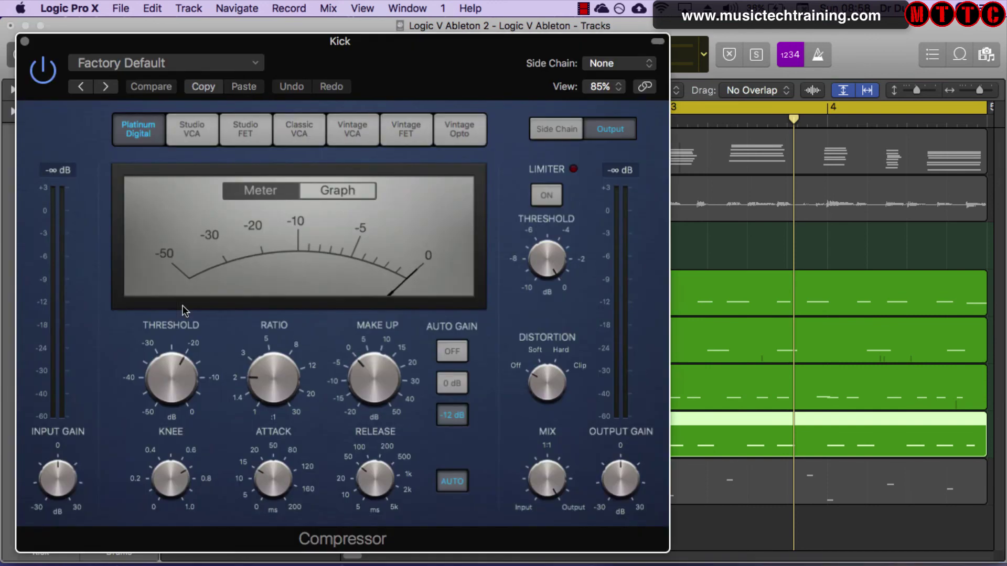
left_click_drag(427, 68, 523, 53)
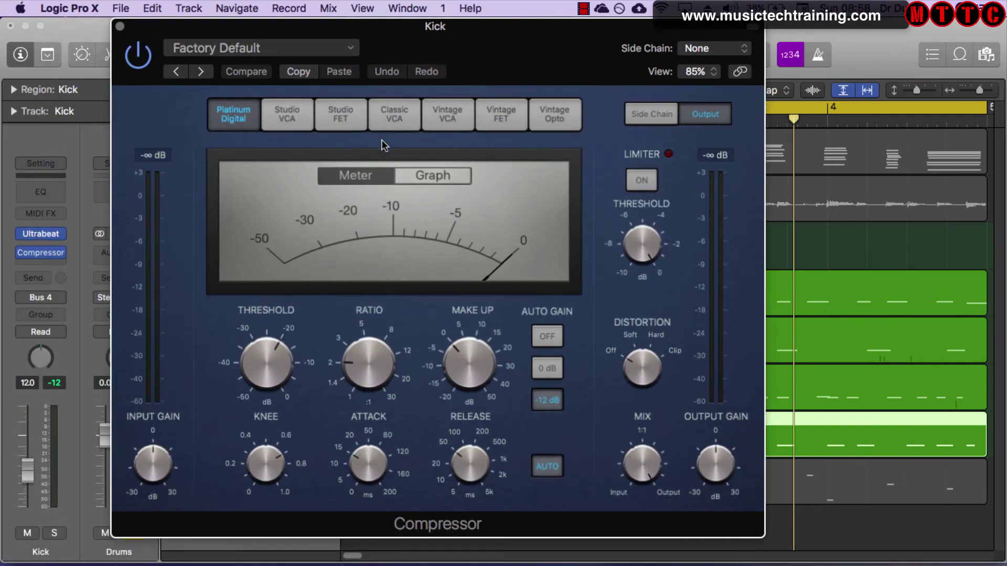
left_click(395, 114)
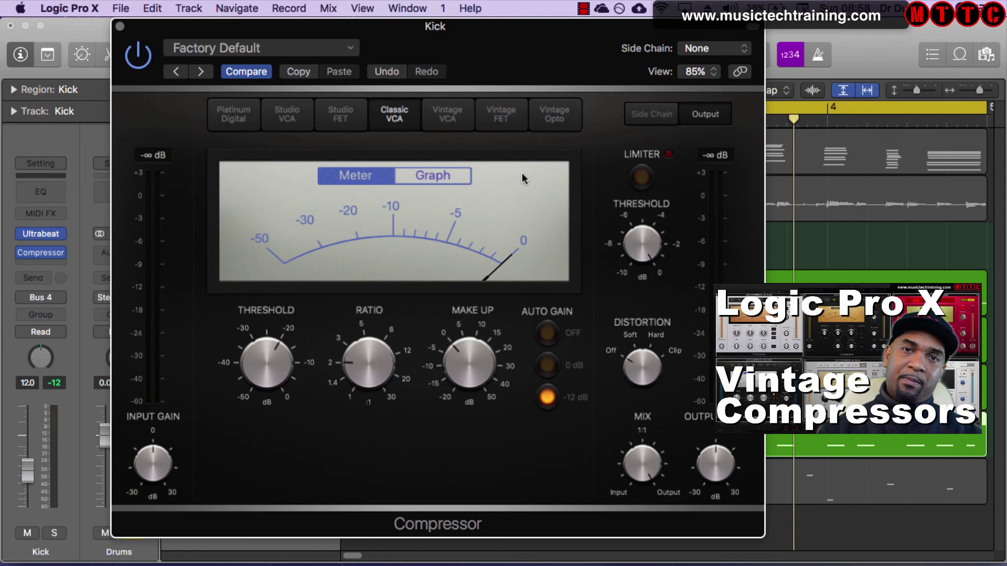
left_click_drag(519, 51, 489, 43)
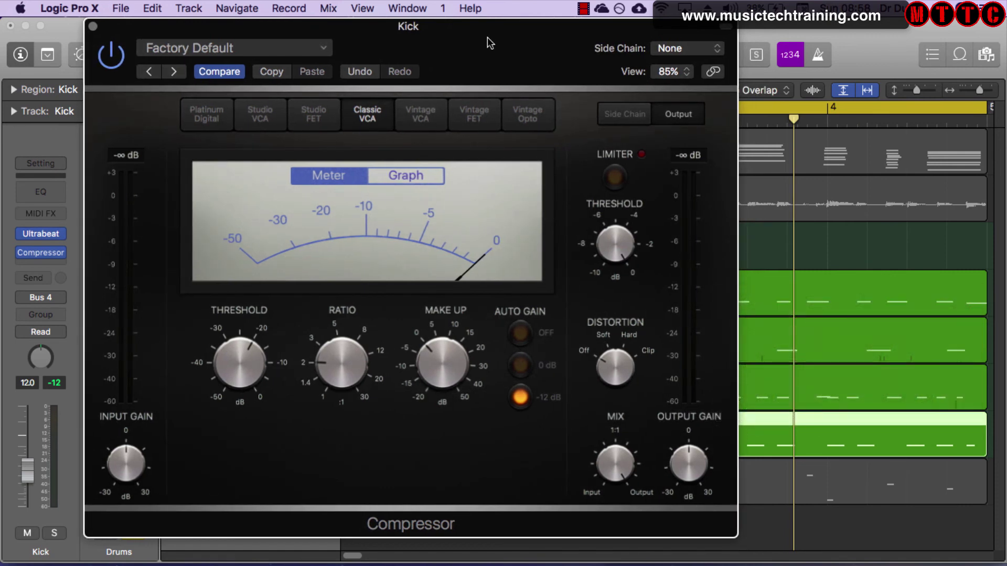
Start playback, raise the Kick Compressor's ratio to just over 3:1, and set its distortion to Soft.
key("space")
left_click(341, 362)
left_click_drag(340, 362, 333, 332)
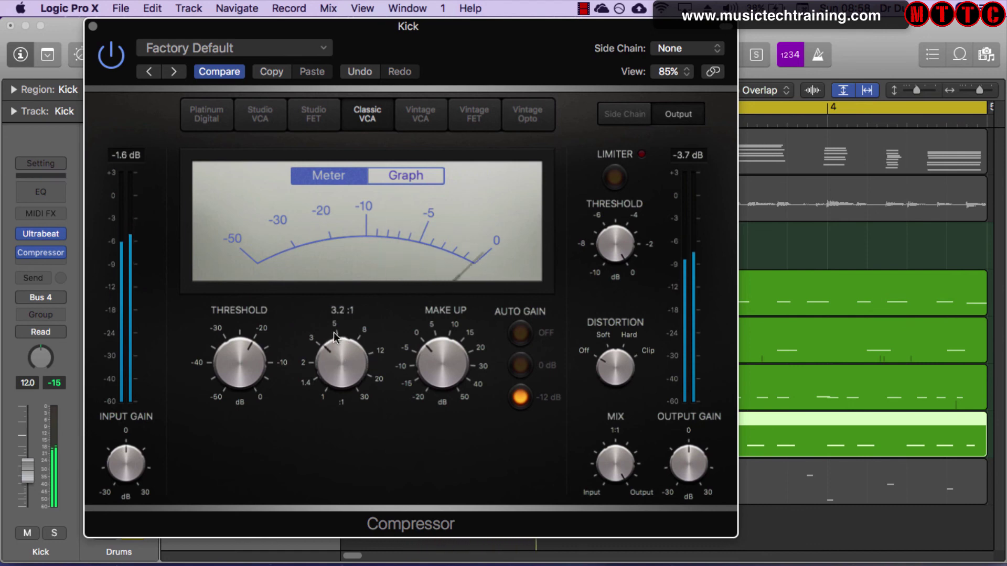
mouse_move(252, 360)
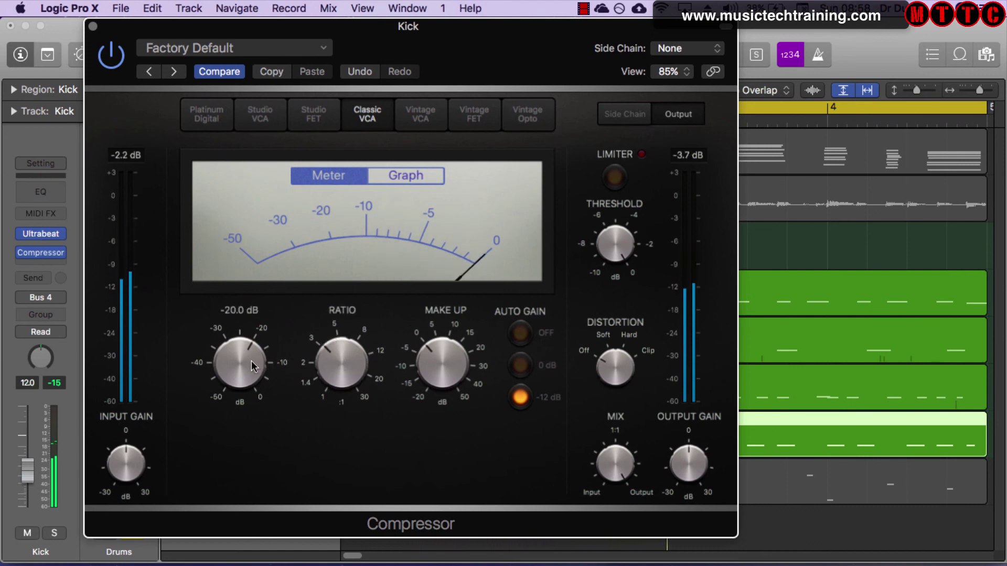
left_click_drag(348, 350, 347, 344)
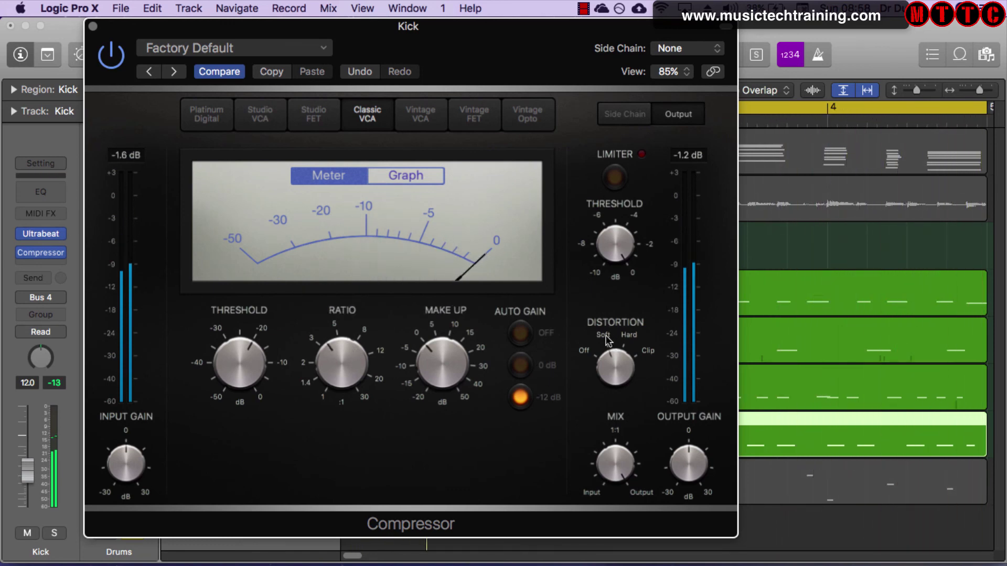
mouse_move(360, 365)
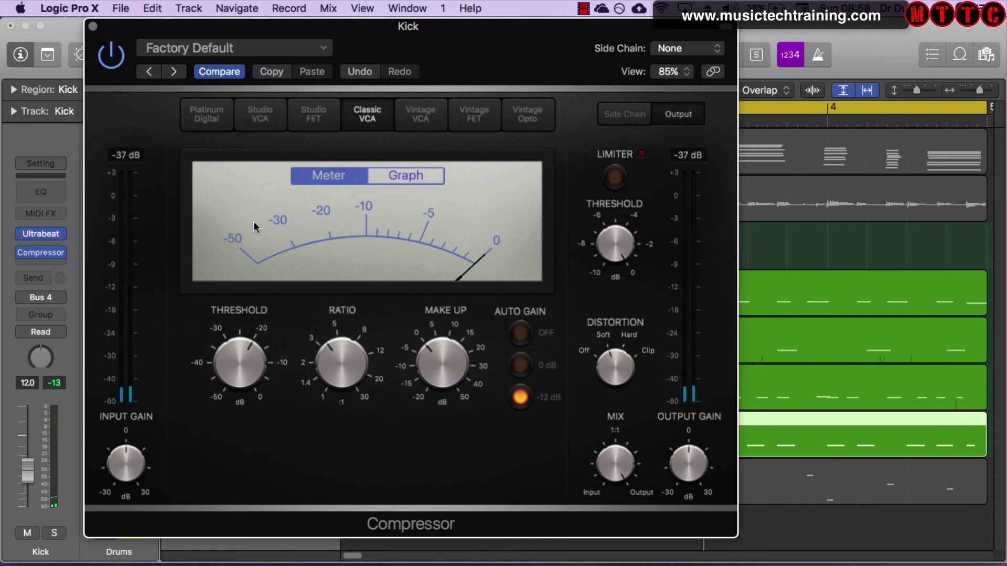
Step through the Compressor's models from Platinum Digital to Vintage Opto, and close its window.
left_click(216, 114)
left_click(266, 113)
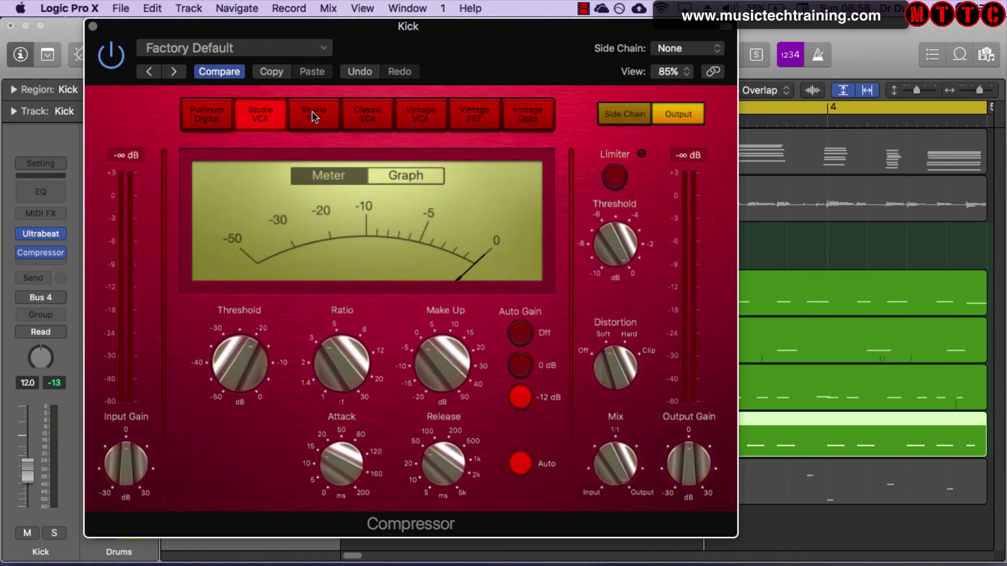
left_click(317, 118)
left_click(367, 115)
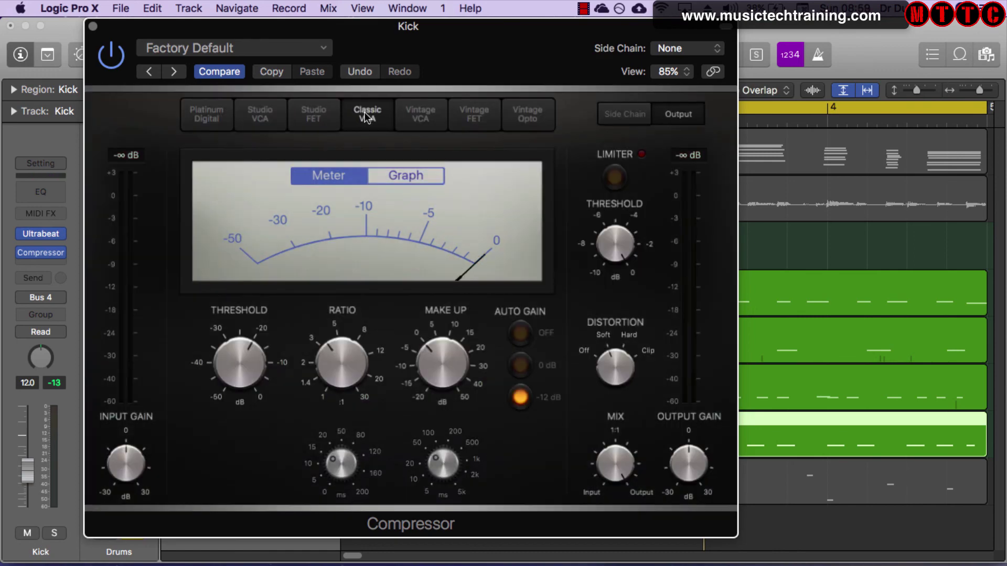
left_click(425, 111)
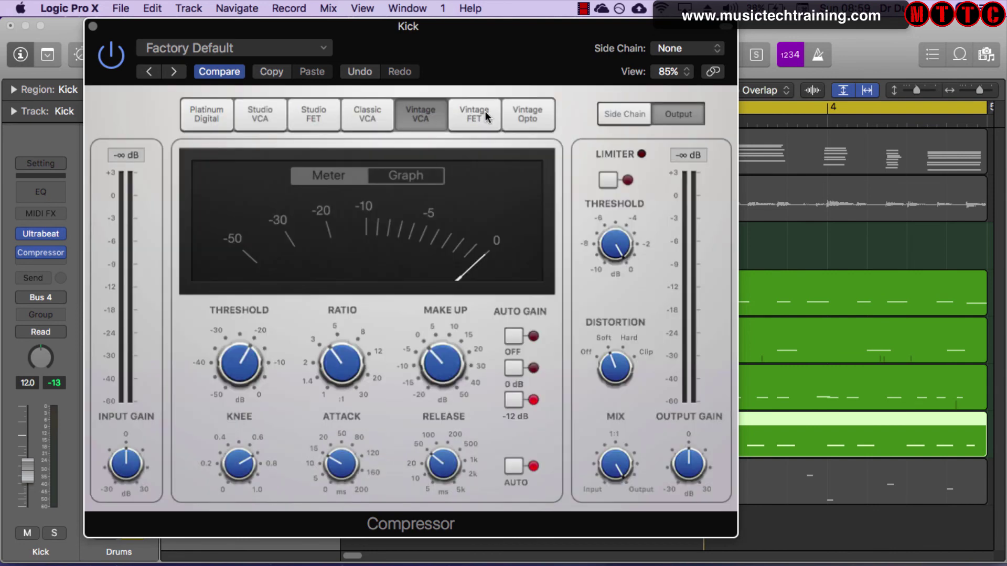
left_click(474, 114)
left_click(525, 112)
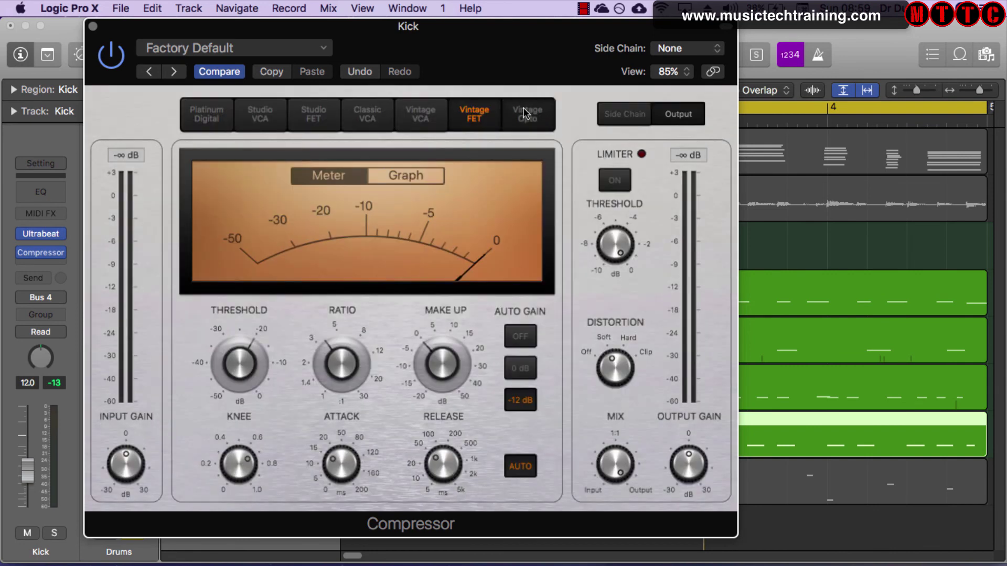
left_click(93, 27)
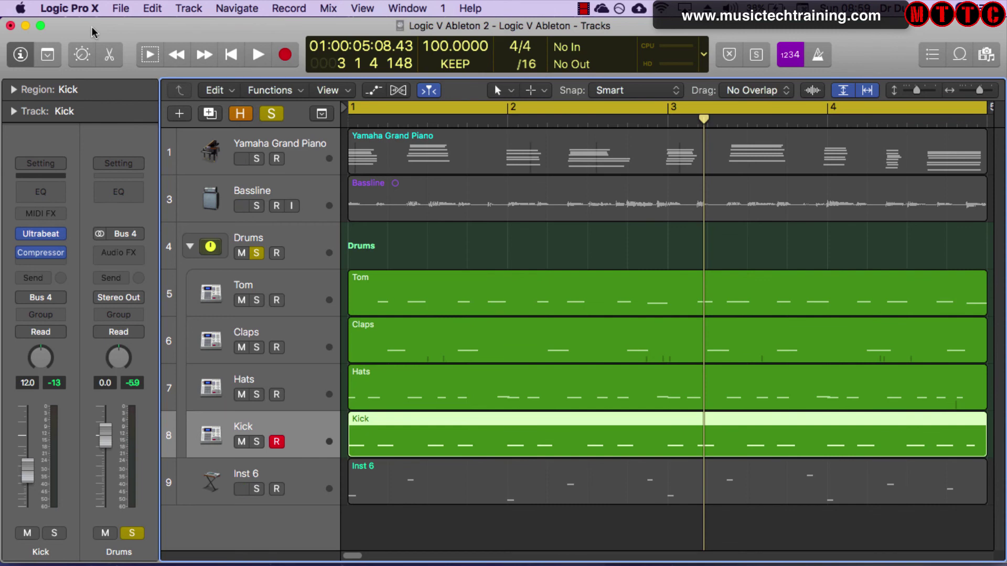
Insert a Channel EQ after the Compressor on the Kick track and reposition its window.
left_click(63, 268)
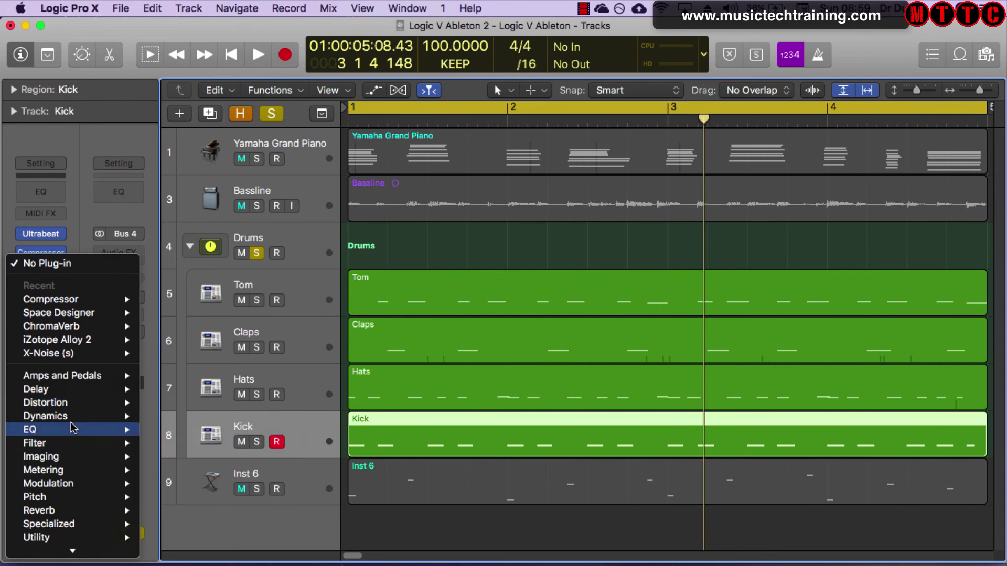
mouse_move(90, 427)
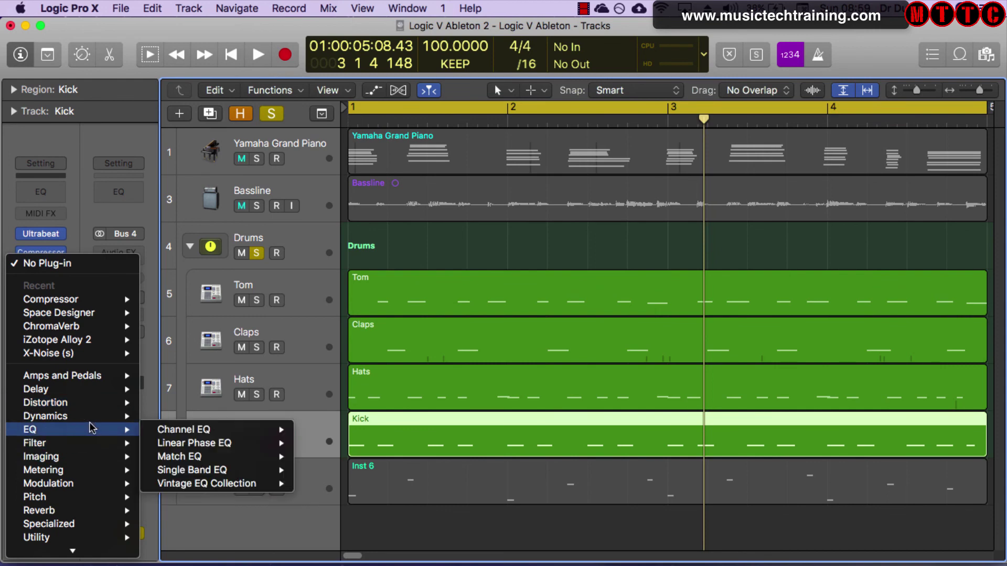
left_click(220, 431)
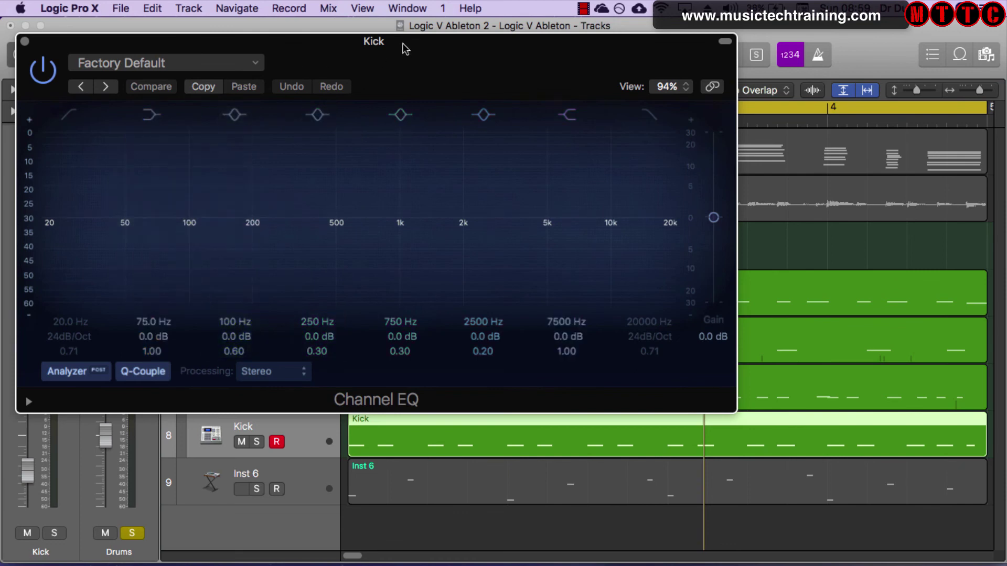
left_click_drag(405, 48, 530, 34)
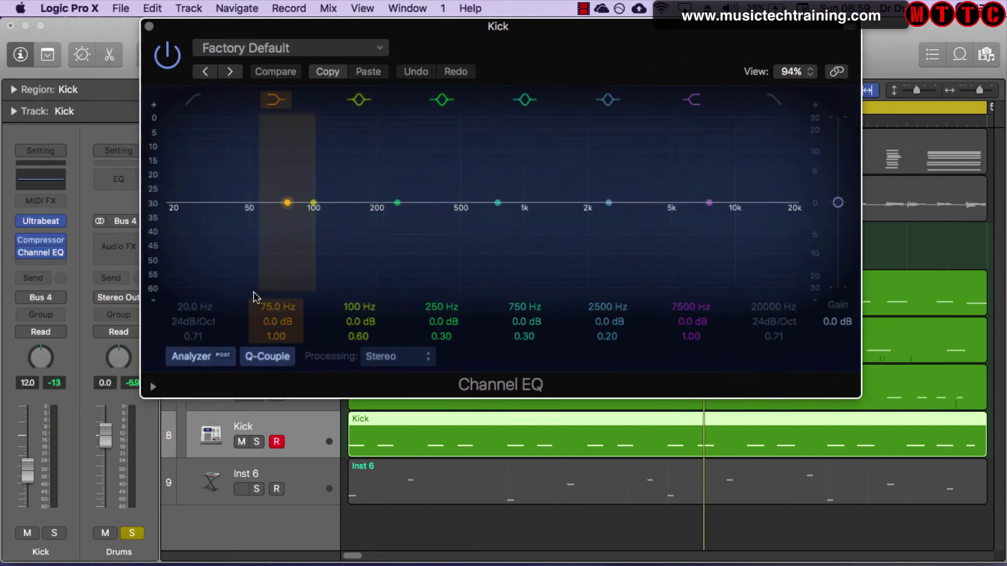
Play the Kick through the Channel EQ, switch its analyzer off and on again, and close the EQ window.
key("space")
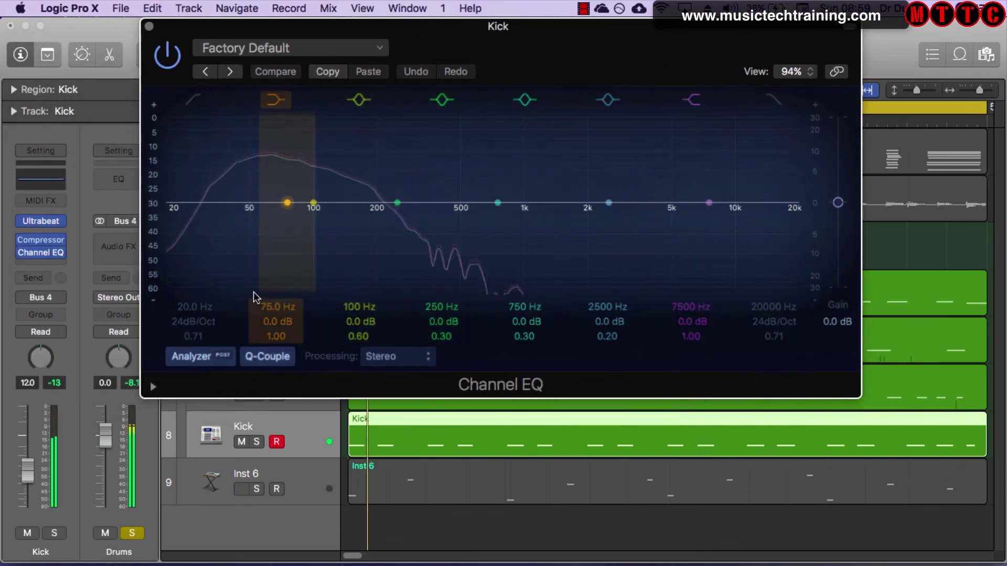
left_click(197, 355)
left_click(195, 358)
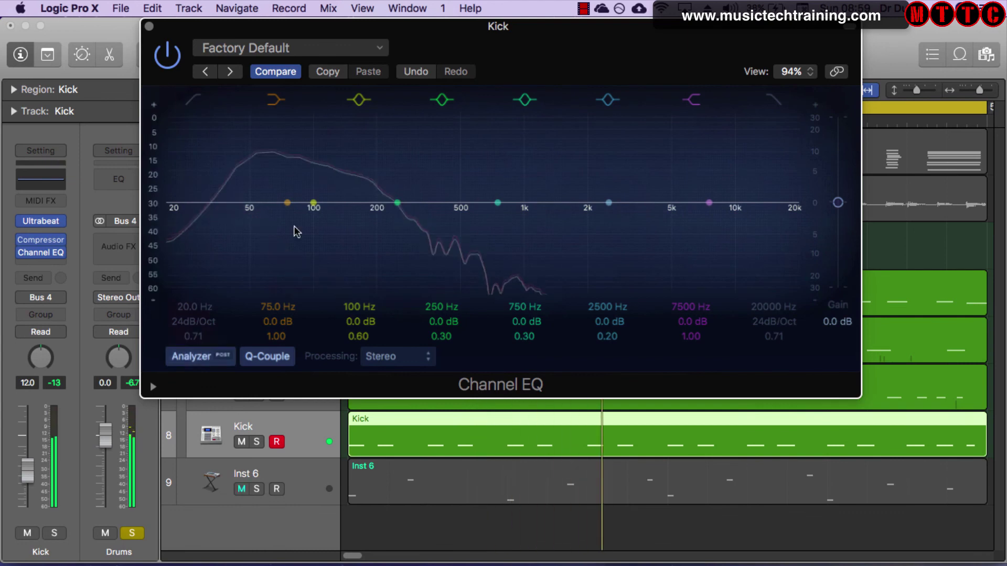
left_click(149, 26)
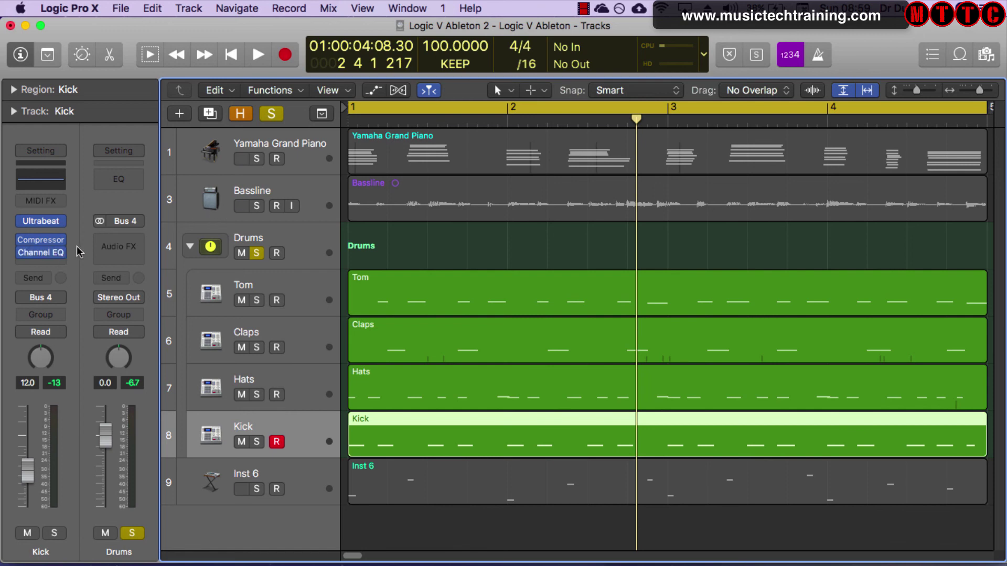
mouse_move(42, 244)
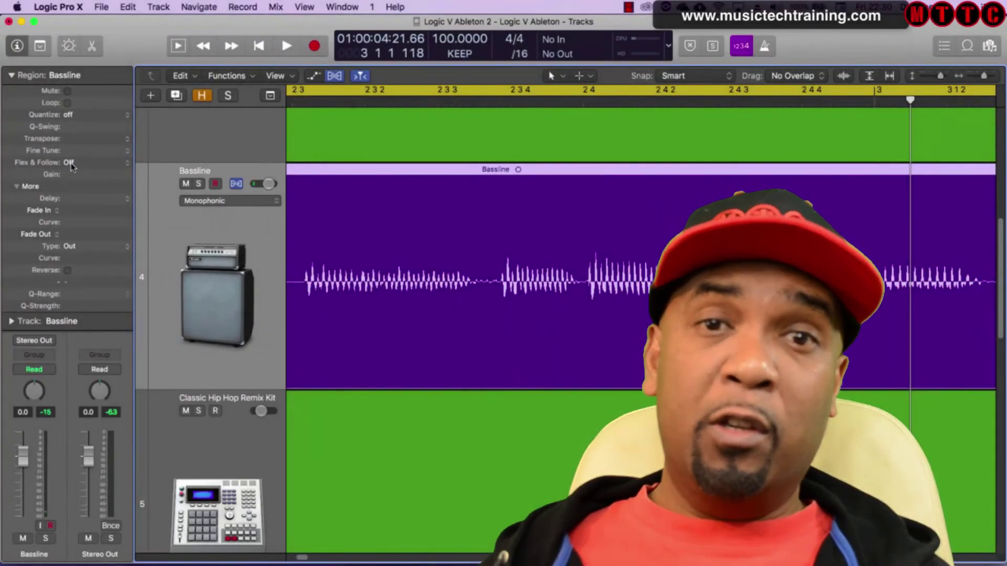
Set the Bassline region's Flex & Follow option to On + Align Bars and Beats.
left_click(62, 162)
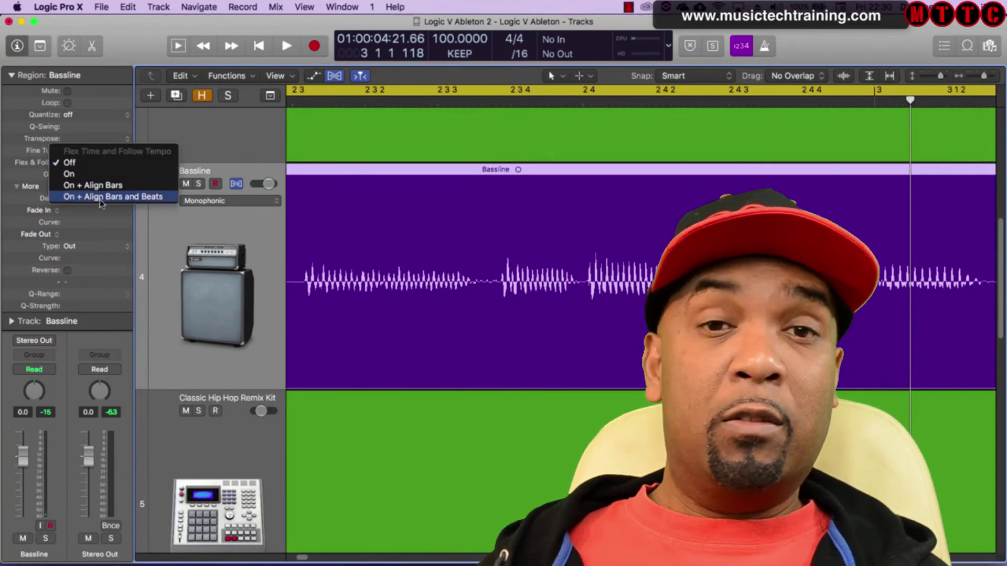
left_click(129, 197)
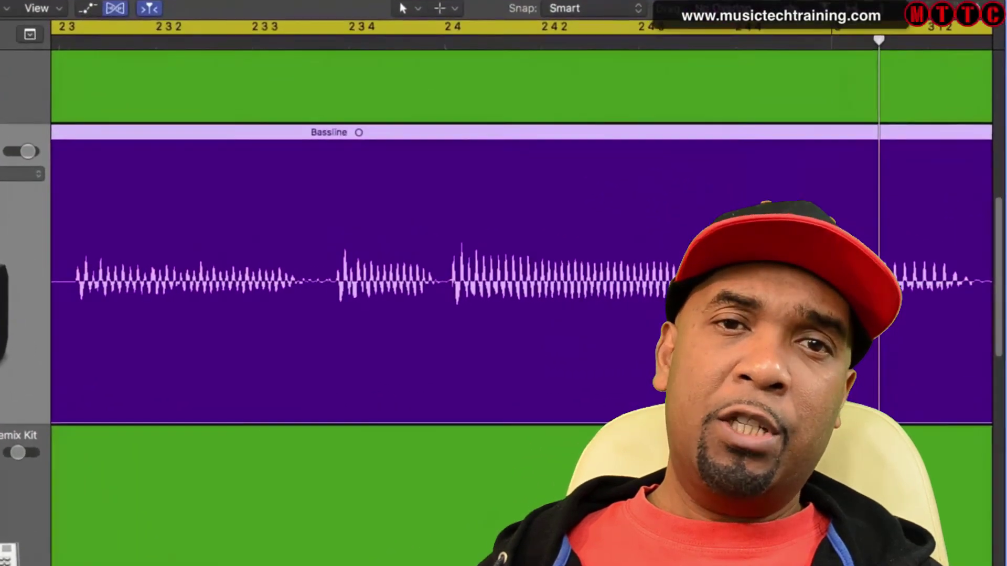